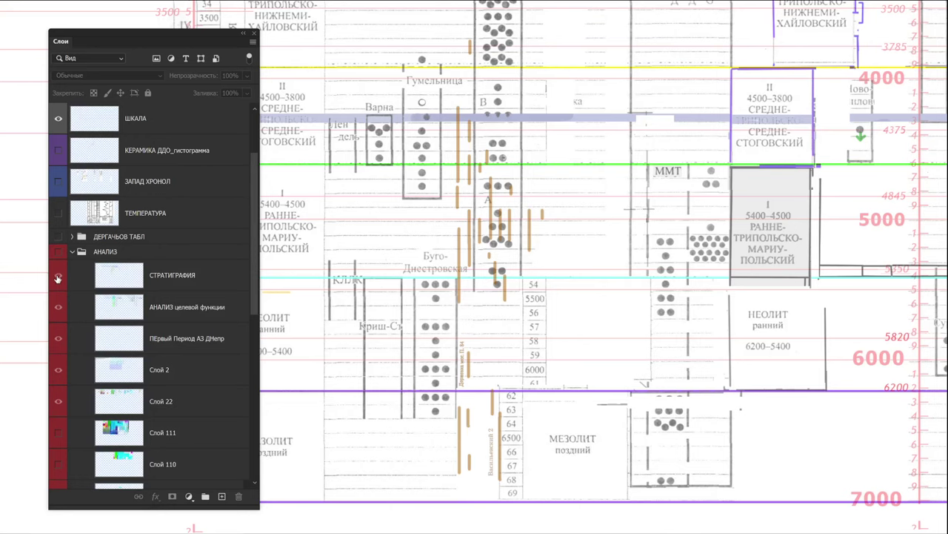
# Show the АНАЛИЗ group and hide its layers АНАЛИЗ целевой функции, ПЕрвый Период АЗ ДНепр, Слой 2 and Слой 22.
pyautogui.click(60, 276)
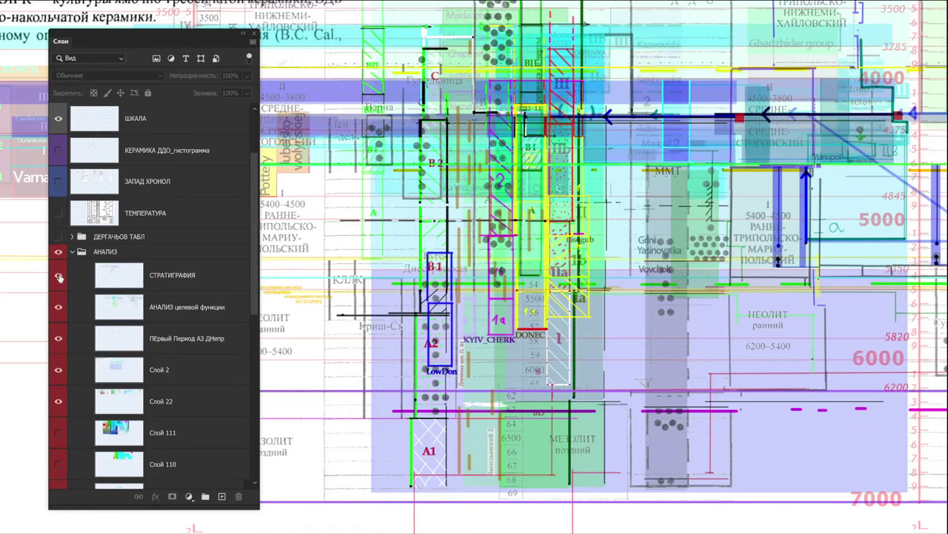
pyautogui.click(59, 276)
pyautogui.click(59, 277)
pyautogui.click(58, 306)
pyautogui.click(57, 338)
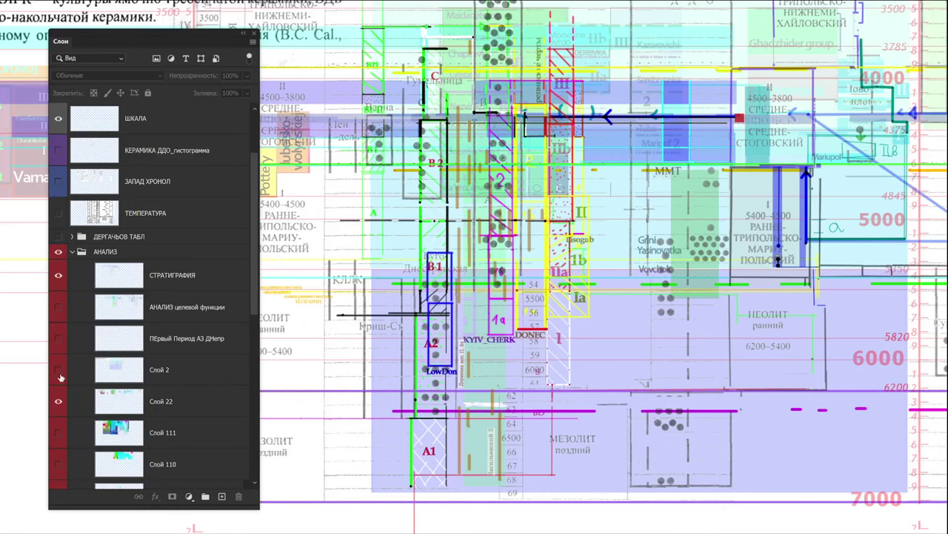
pyautogui.click(58, 370)
pyautogui.click(58, 401)
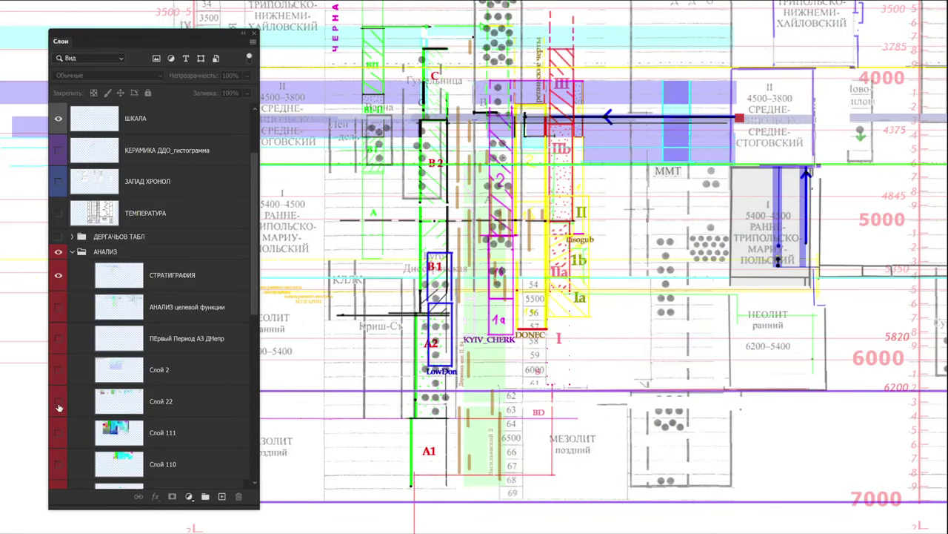
# Hide the СТРАТИГРАФИЯ layer in the АНАЛИЗ group so only the group's text labels stay shown.
pyautogui.scroll(-3, 153, 397)
pyautogui.scroll(2, 154, 396)
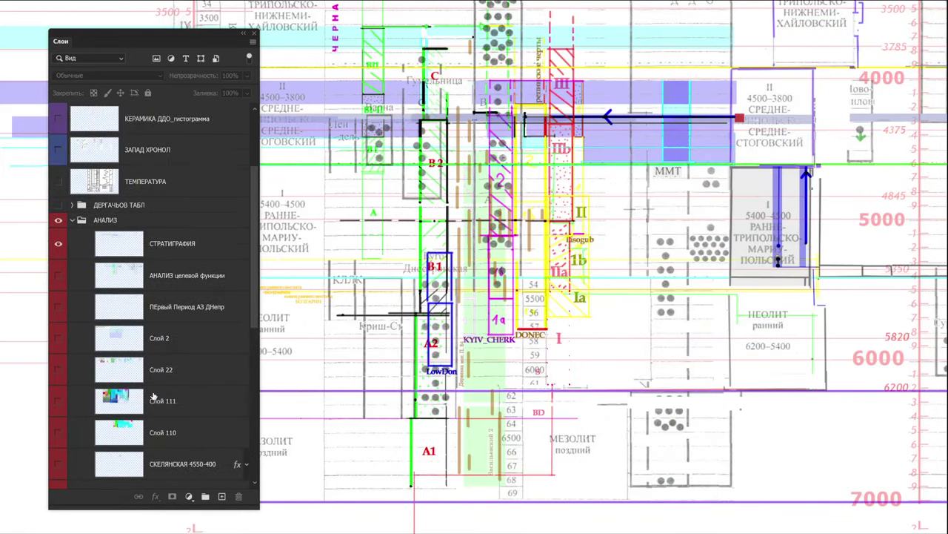
pyautogui.click(58, 244)
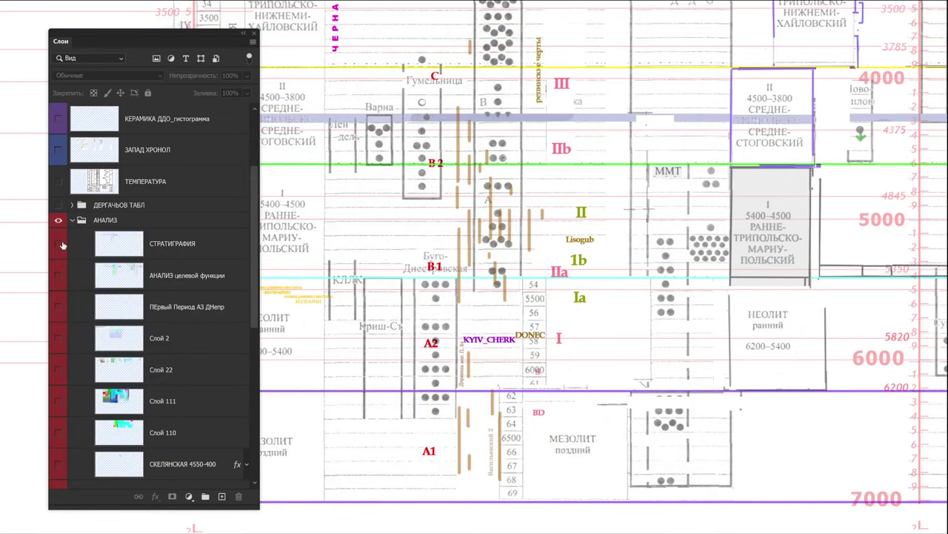
pyautogui.click(58, 244)
pyautogui.click(60, 244)
# Select the Пост Мариуполь text layer and examine its label in the Животиловка column of the chart.
pyautogui.scroll(-3, 188, 352)
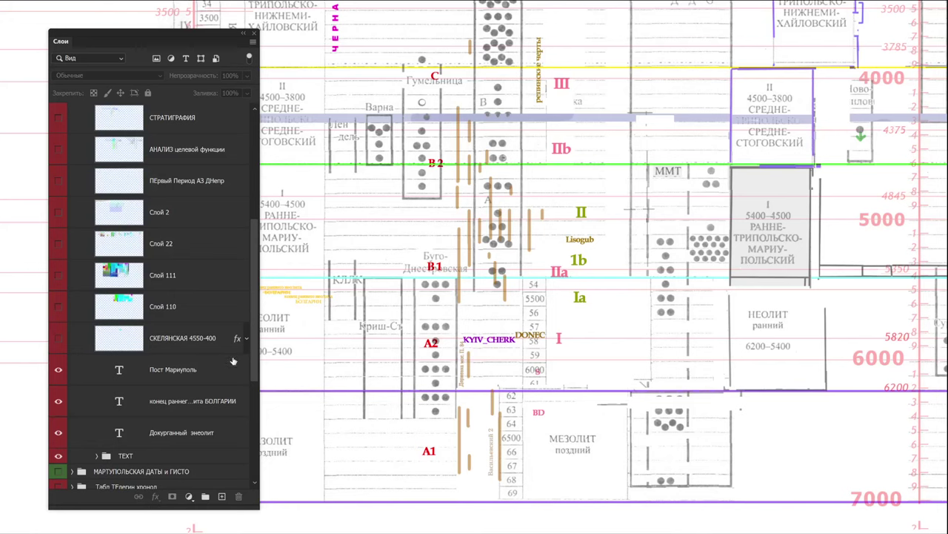
pyautogui.click(160, 370)
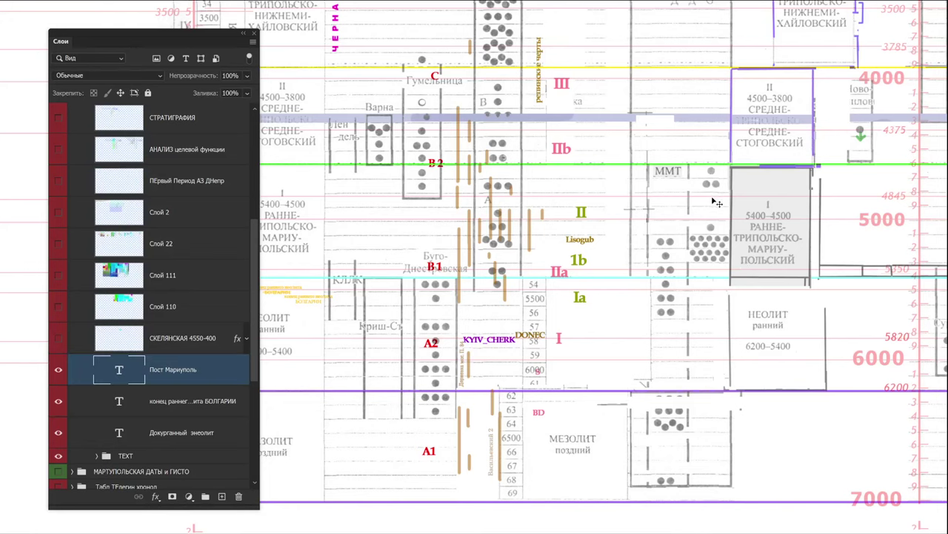
pyautogui.moveTo(802, 236); pyautogui.dragTo(341, 315)
pyautogui.moveTo(656, 205); pyautogui.dragTo(582, 338)
pyautogui.scroll(4, 666, 266)
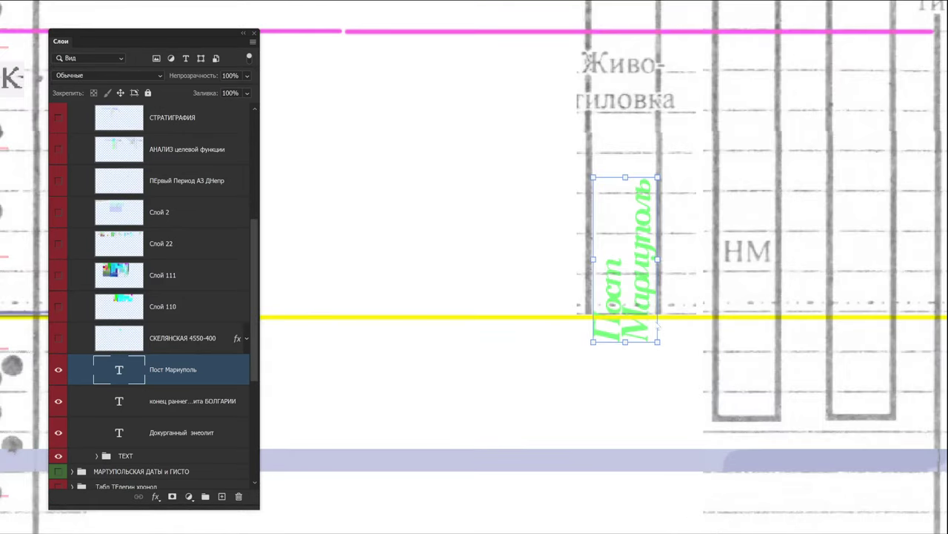
pyautogui.scroll(-3, 695, 289)
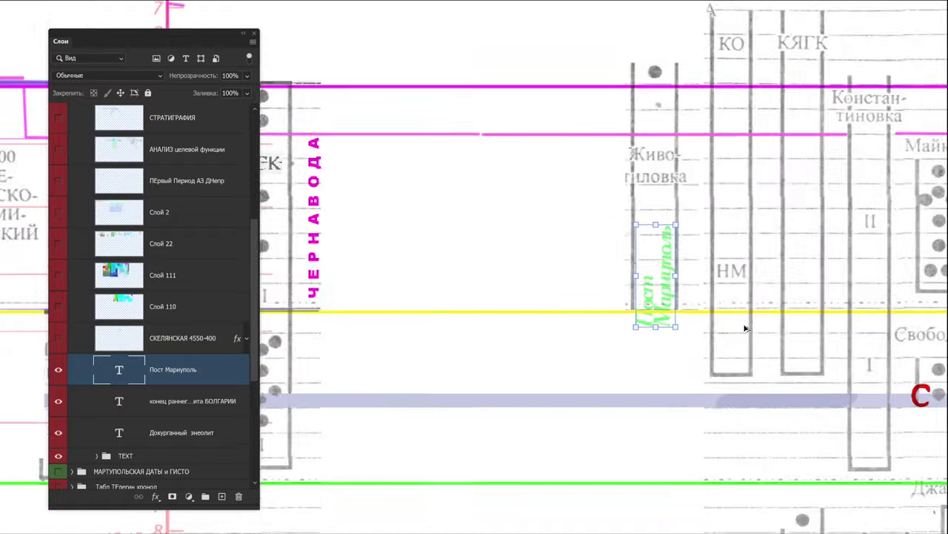
pyautogui.scroll(3, 678, 296)
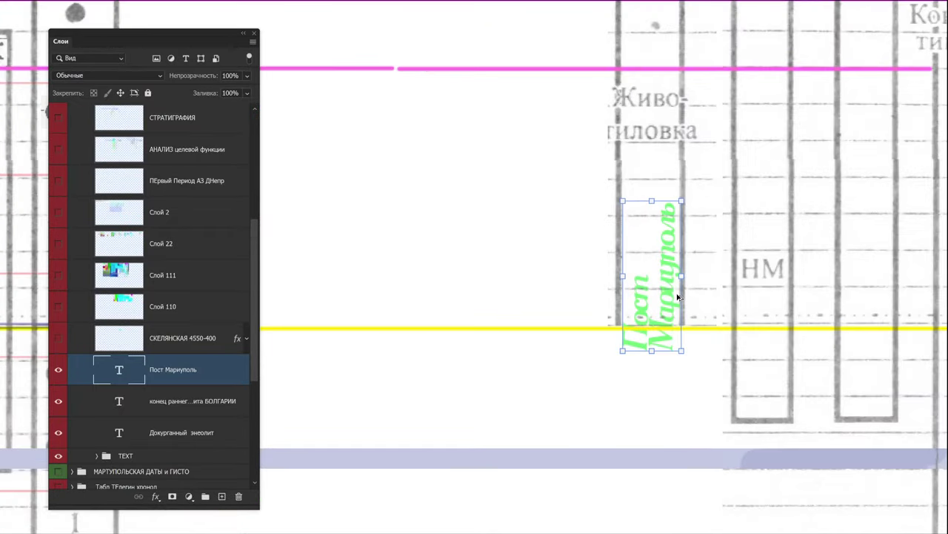
pyautogui.scroll(-3, 678, 297)
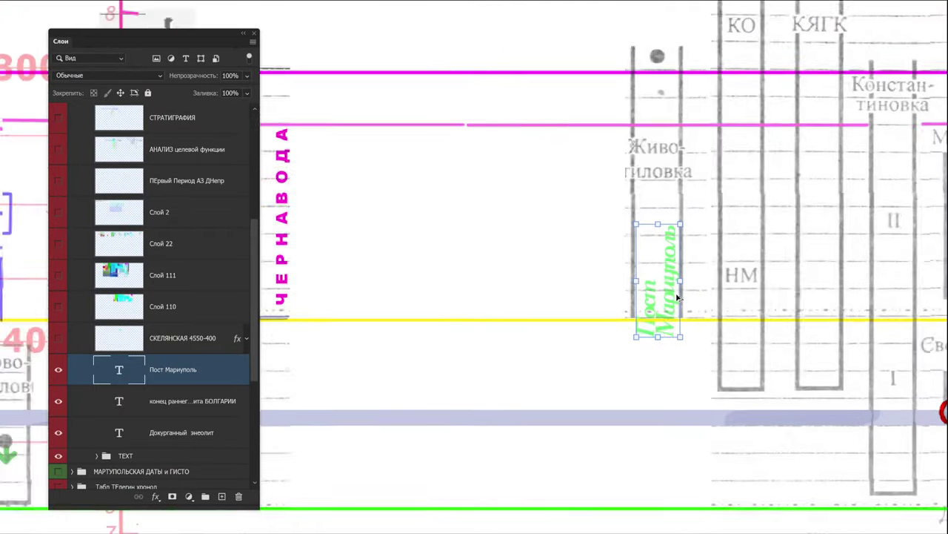
pyautogui.scroll(3, 677, 297)
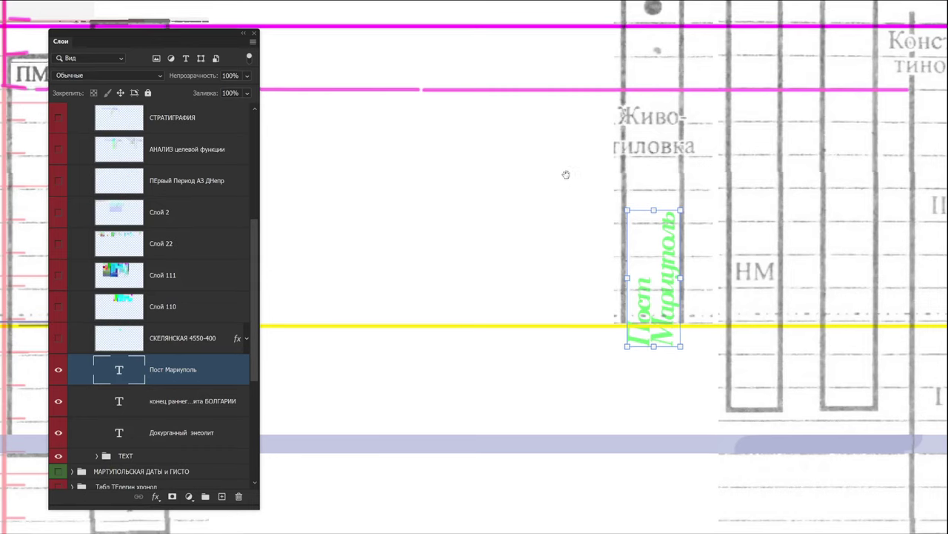
pyautogui.moveTo(565, 169); pyautogui.dragTo(635, 214)
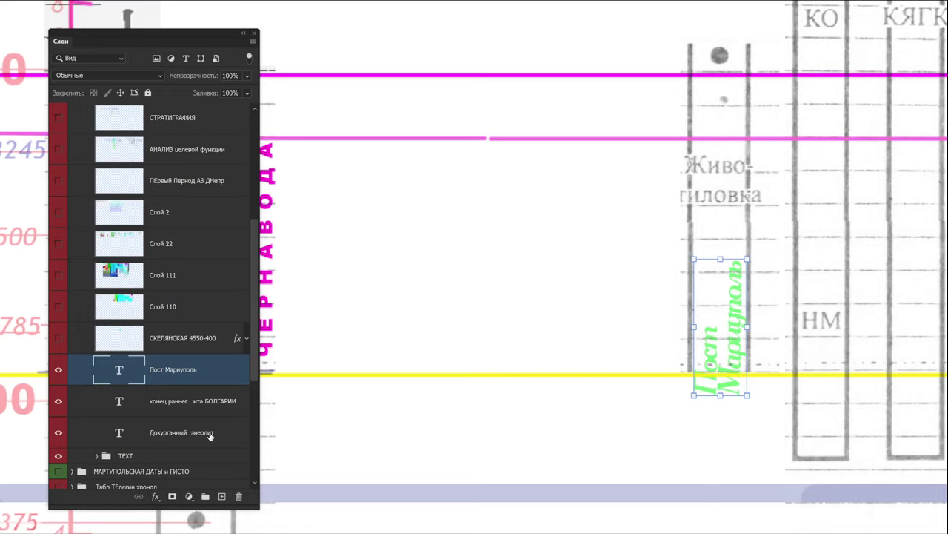
# Check the full name of the text layer ending in БОЛГАРИИ and examine its yellow labels above НЕОЛИТ ранний.
pyautogui.click(166, 407)
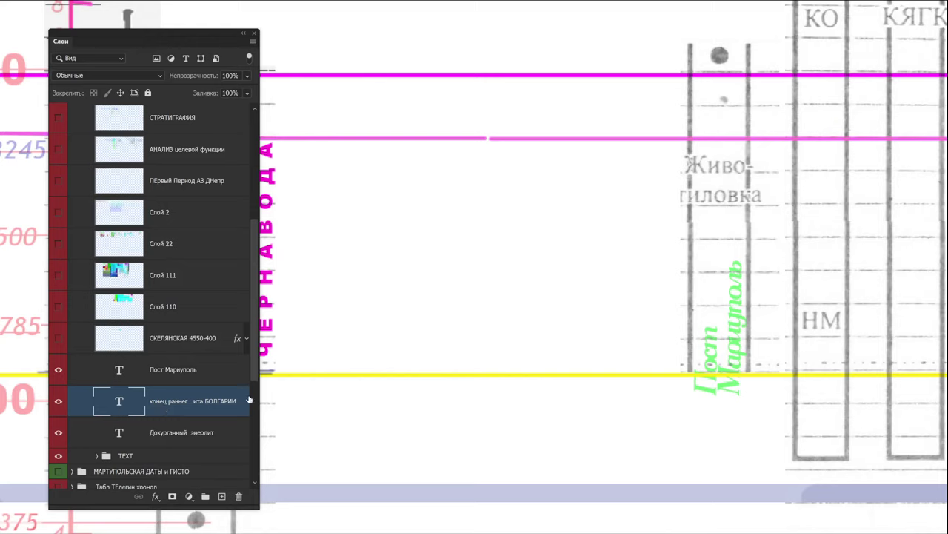
pyautogui.doubleClick(178, 405)
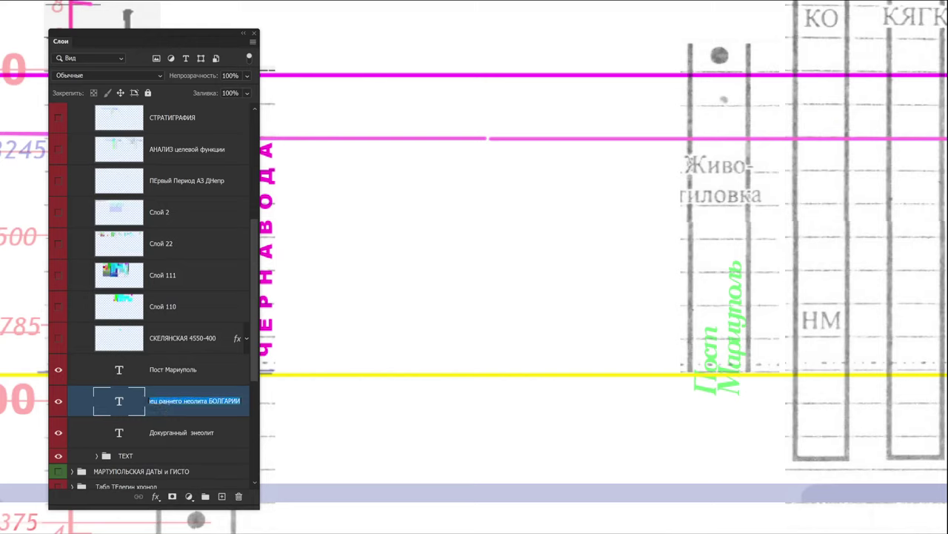
pyautogui.click(393, 411)
pyautogui.scroll(-2, 417, 428)
pyautogui.moveTo(462, 432); pyautogui.dragTo(940, 354)
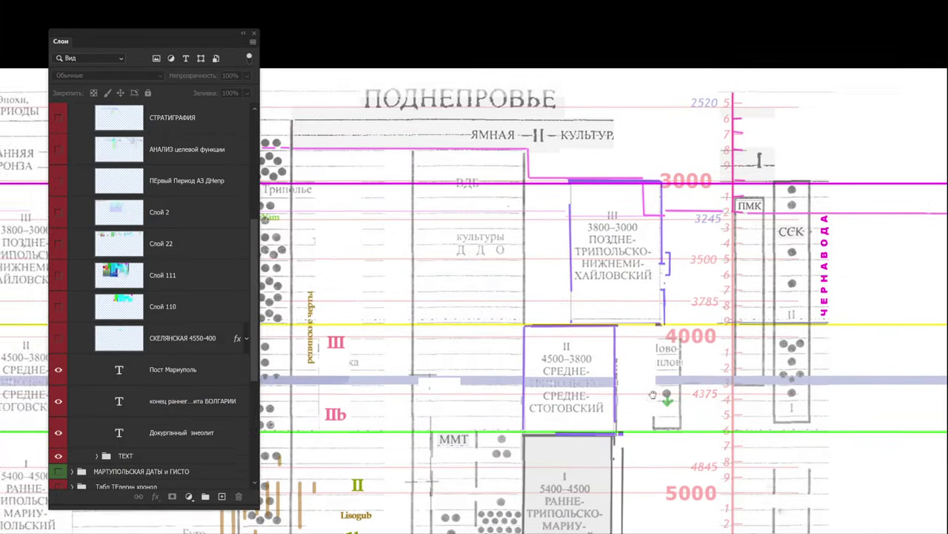
pyautogui.moveTo(599, 406); pyautogui.dragTo(929, 344)
pyautogui.moveTo(596, 331); pyautogui.dragTo(669, 195)
pyautogui.scroll(5, 444, 382)
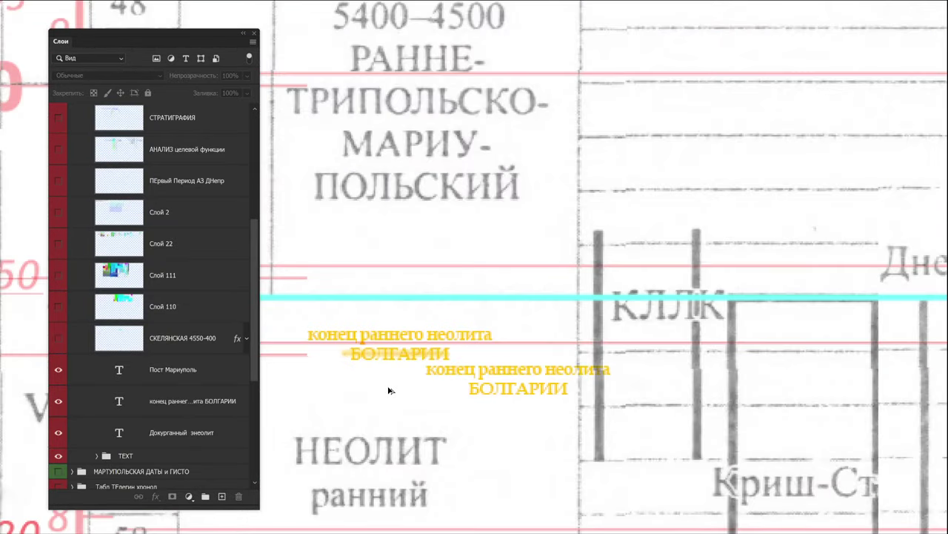
pyautogui.scroll(-5, 412, 383)
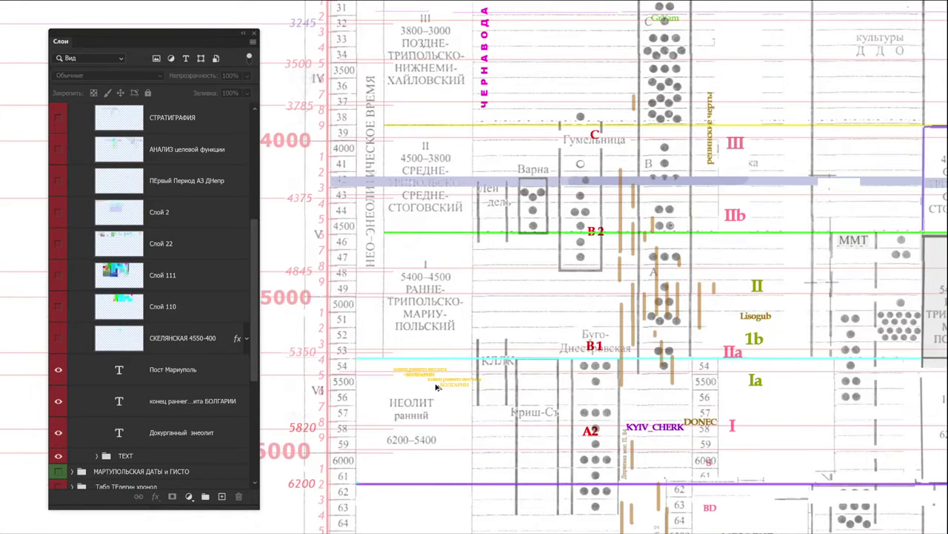
pyautogui.hotkey('alt', 'space')
pyautogui.press('Escape')
pyautogui.moveTo(606, 253); pyautogui.dragTo(673, 221)
pyautogui.scroll(5, 478, 339)
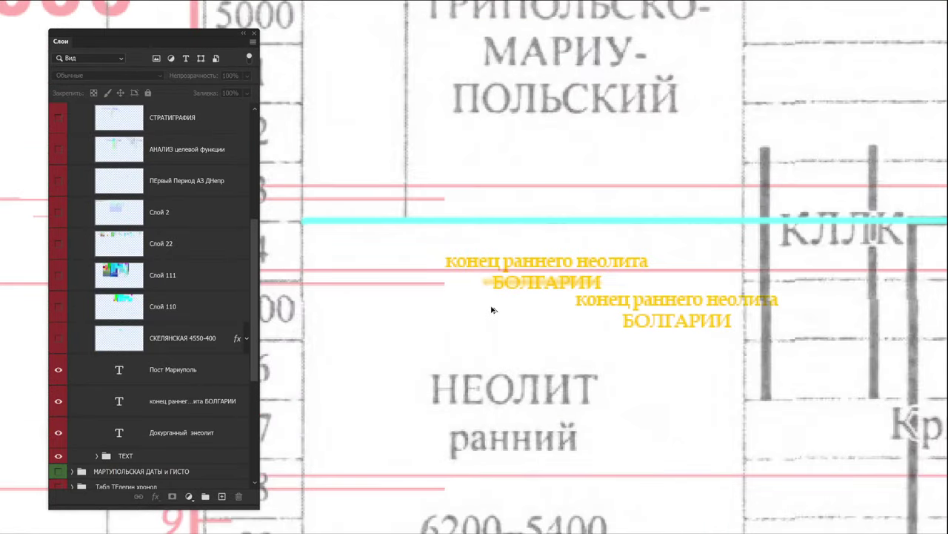
pyautogui.scroll(1, 493, 310)
# Select the Тедегин Радиоуглерод Керны layer from the canvas and inspect the chart around the yellow labels and Криш-Ст column.
pyautogui.hotkey('alt', 'space')
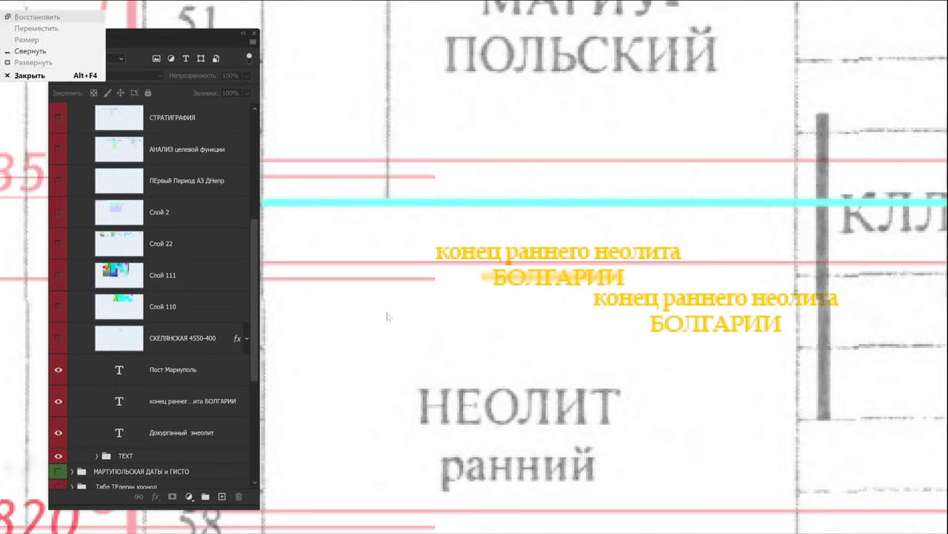
pyautogui.click(673, 303)
pyautogui.click(674, 300)
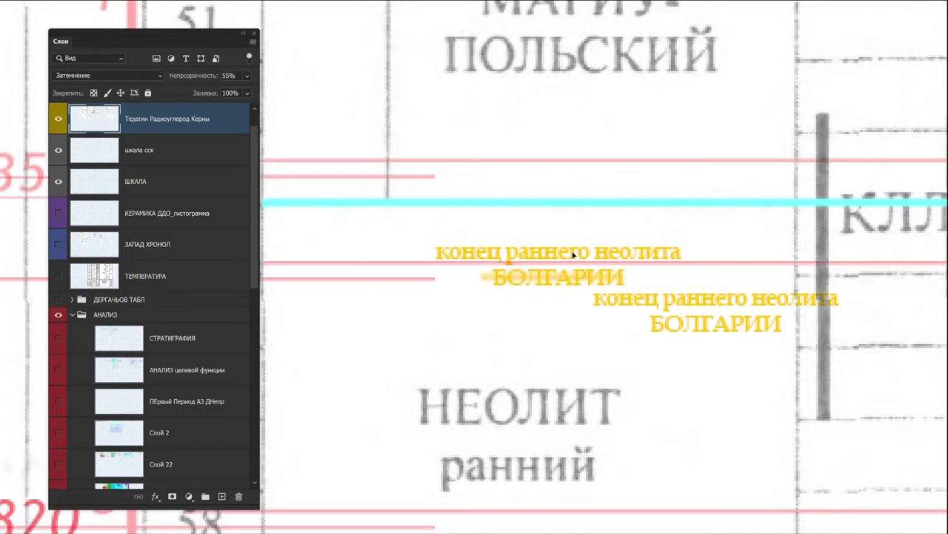
pyautogui.moveTo(590, 151); pyautogui.dragTo(405, 176)
pyautogui.scroll(-2, 517, 297)
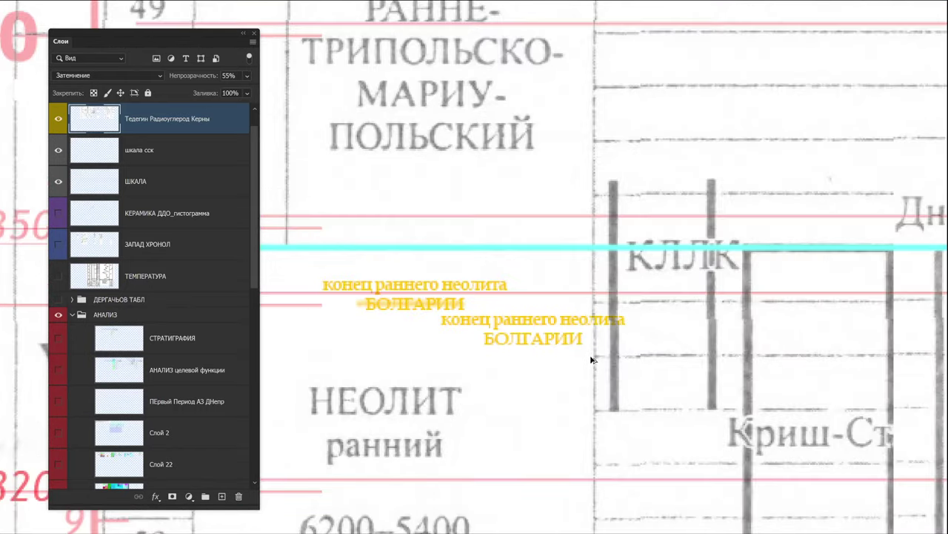
pyautogui.scroll(-2, 592, 360)
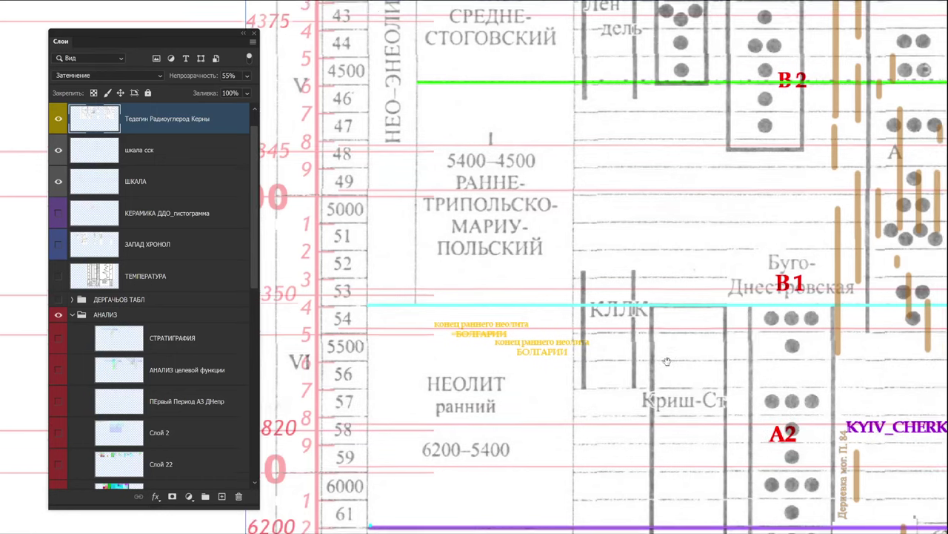
pyautogui.moveTo(666, 361); pyautogui.dragTo(539, 288)
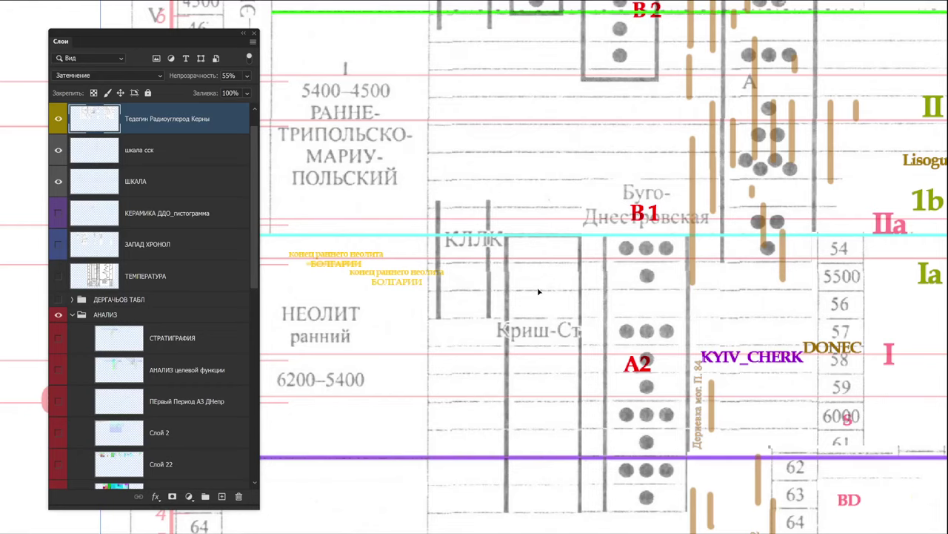
# Hide the layer list, view the chart around A2 and KYIV_CHERK, and switch to the screen mode with all controls shown.
pyautogui.press('F7')
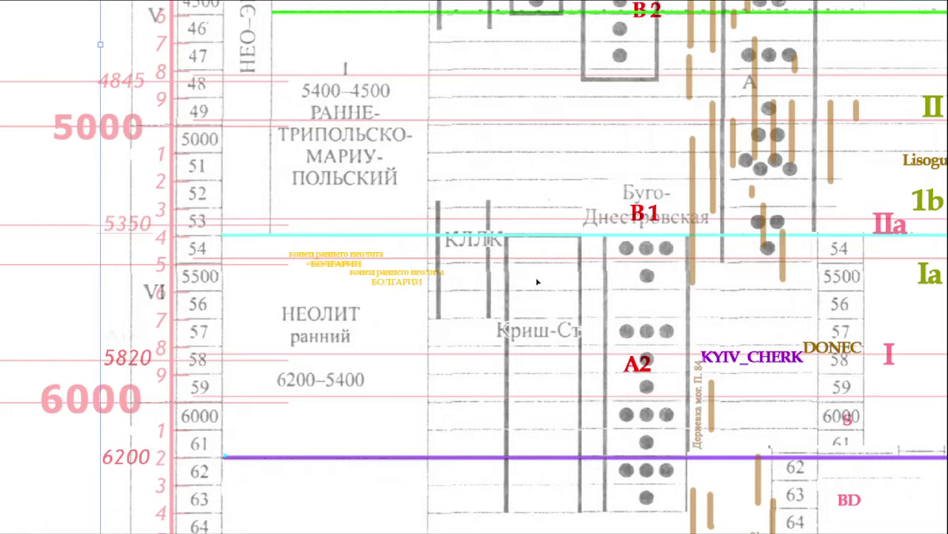
pyautogui.moveTo(538, 281); pyautogui.dragTo(567, 147)
pyautogui.moveTo(686, 281); pyautogui.dragTo(672, 313)
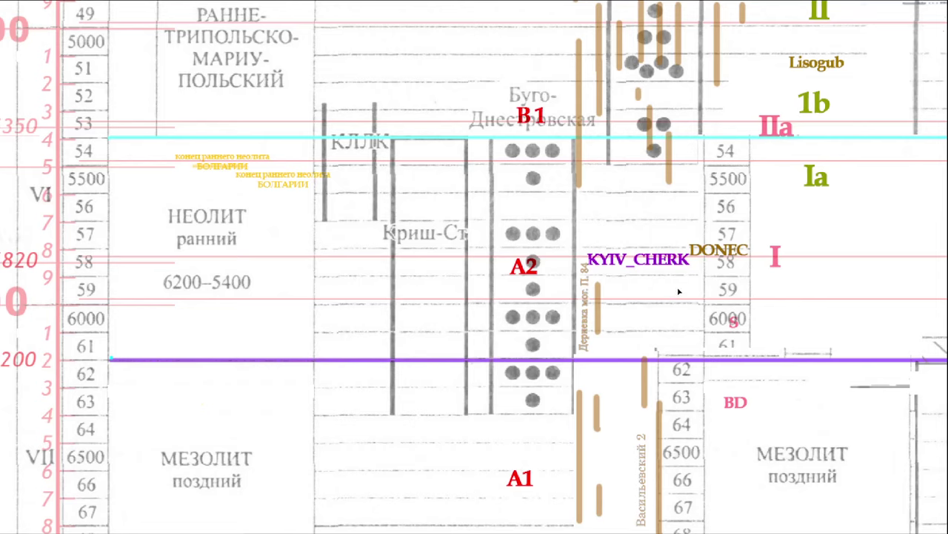
pyautogui.press('f')
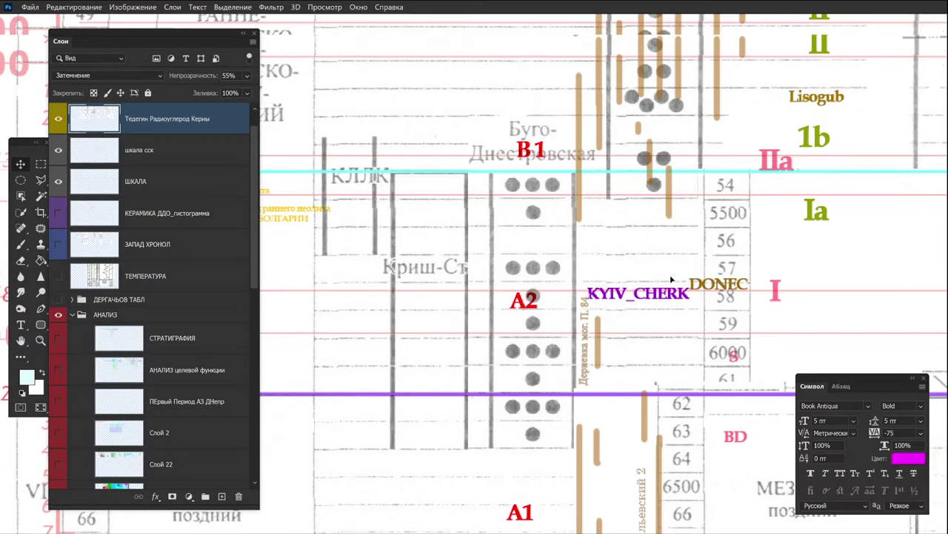
# Set the blend mode of the Тедегин Радиоуглерод Керны layer to Разница (Difference).
pyautogui.moveTo(399, 228); pyautogui.dragTo(436, 226)
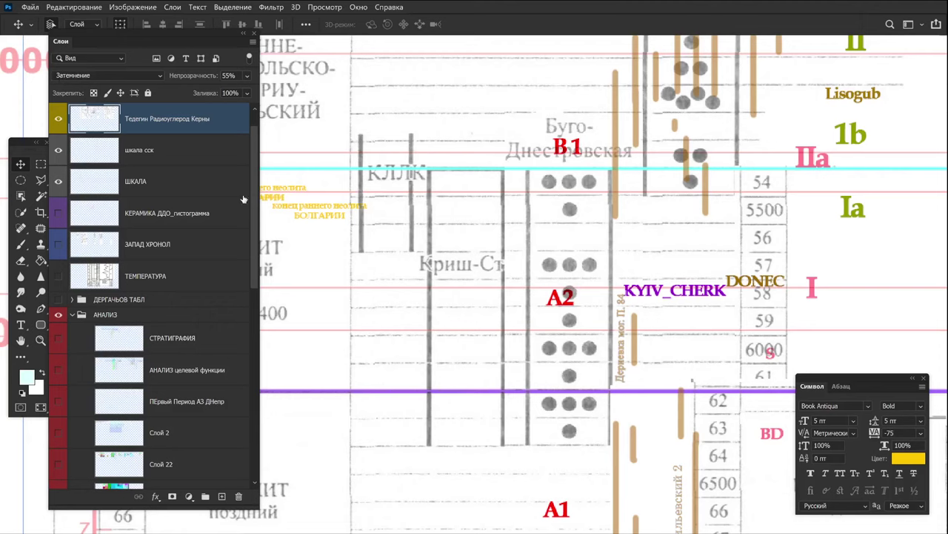
pyautogui.click(163, 77)
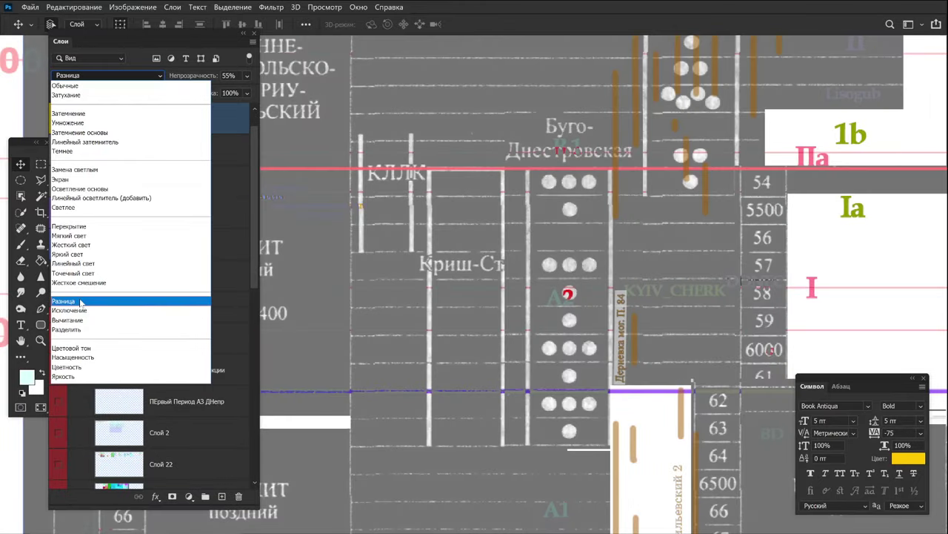
pyautogui.click(80, 302)
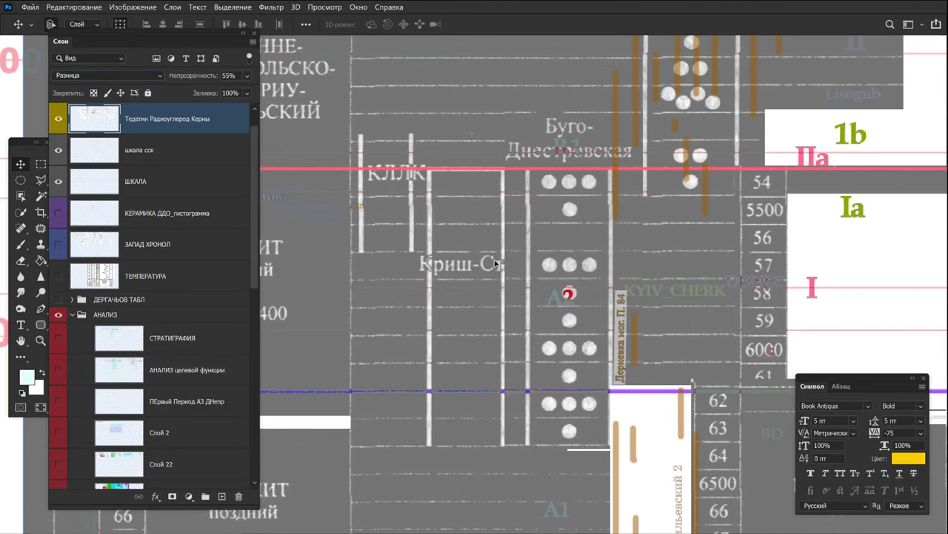
# Examine the chart in Difference mode, from the Гумельница column down to the Васильевский 2 and МЕЗОЛИТ поздний area.
pyautogui.moveTo(455, 339); pyautogui.dragTo(521, 436)
pyautogui.moveTo(591, 194); pyautogui.dragTo(565, 449)
pyautogui.moveTo(625, 177); pyautogui.dragTo(398, 153)
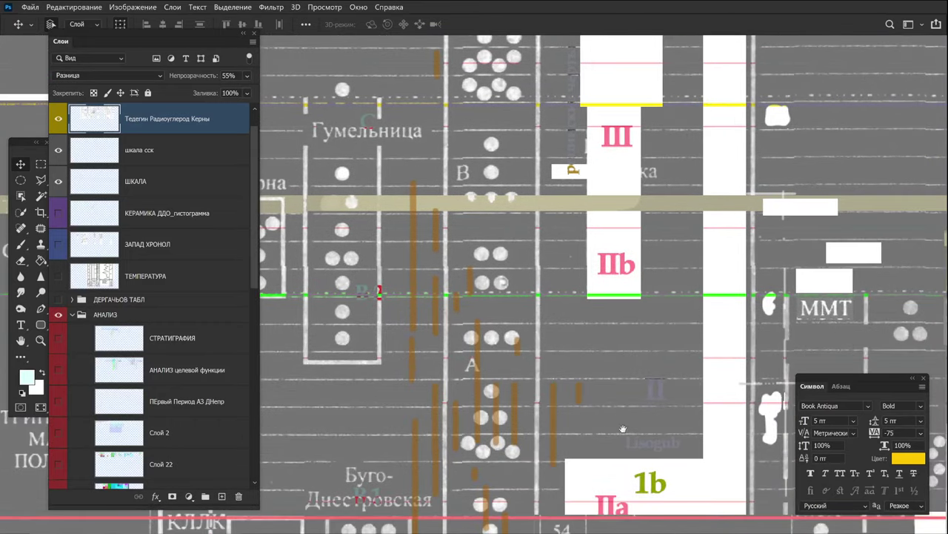
pyautogui.moveTo(624, 429); pyautogui.dragTo(615, 111)
pyautogui.moveTo(579, 256); pyautogui.dragTo(716, 94)
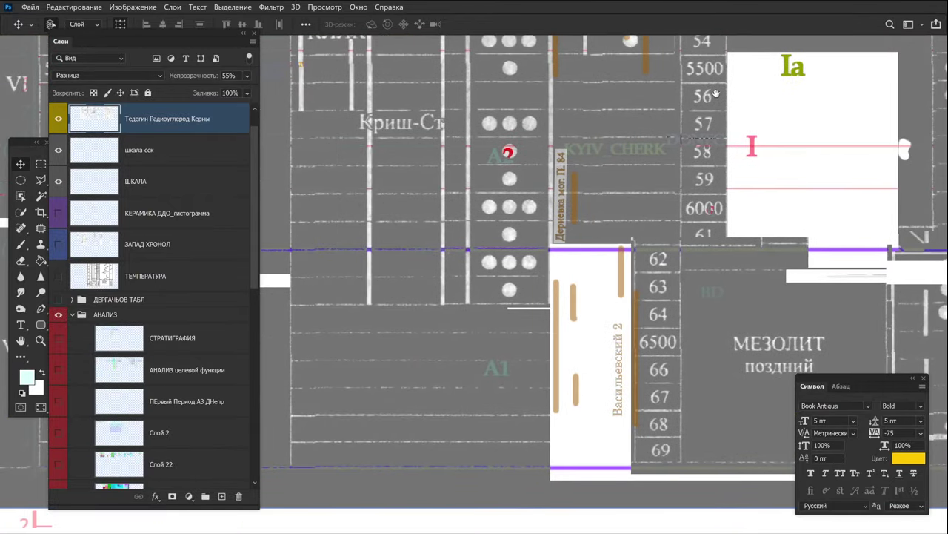
pyautogui.scroll(3, 645, 428)
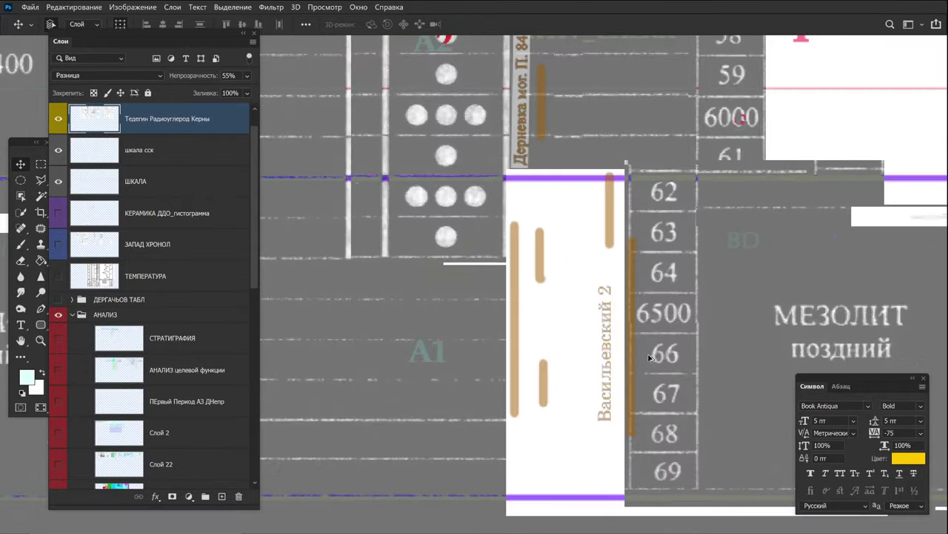
pyautogui.moveTo(633, 368)
pyautogui.mouseDown()
pyautogui.moveTo(635, 329)
pyautogui.moveTo(622, 356)
pyautogui.mouseUp()
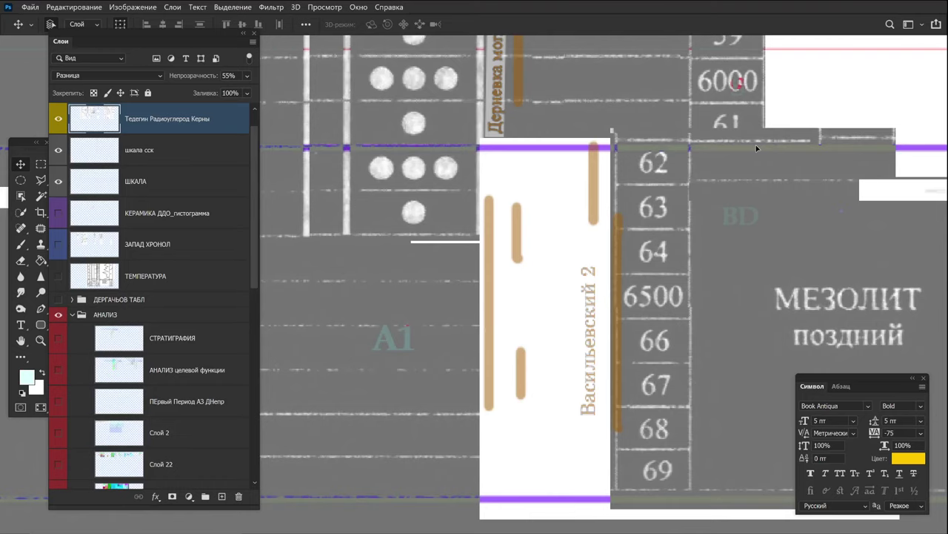
pyautogui.scroll(-2, 722, 294)
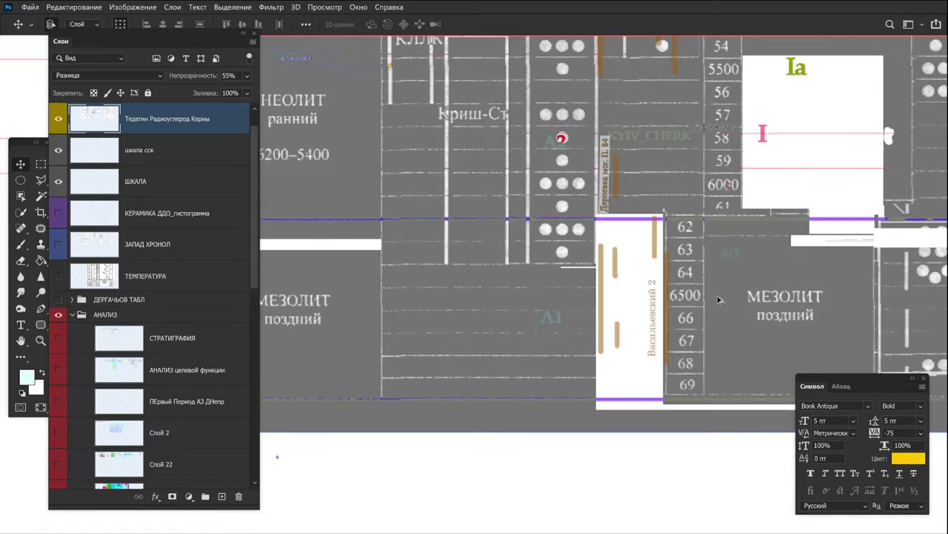
# Examine the chart in Difference mode from the KYIV_CHERK and DONEC labels across to the I, Ia and 1b labels.
pyautogui.scroll(3, 719, 297)
pyautogui.scroll(4, 604, 319)
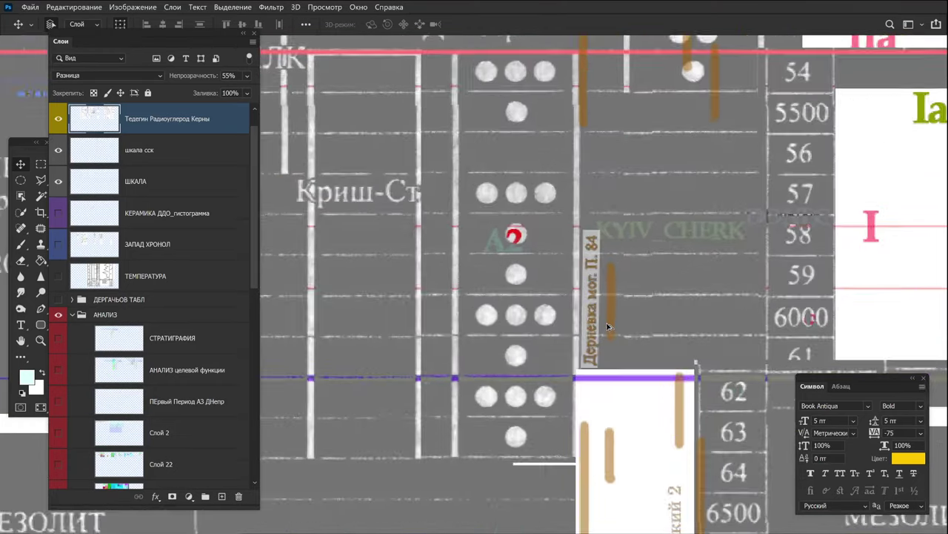
pyautogui.moveTo(661, 326); pyautogui.dragTo(632, 290)
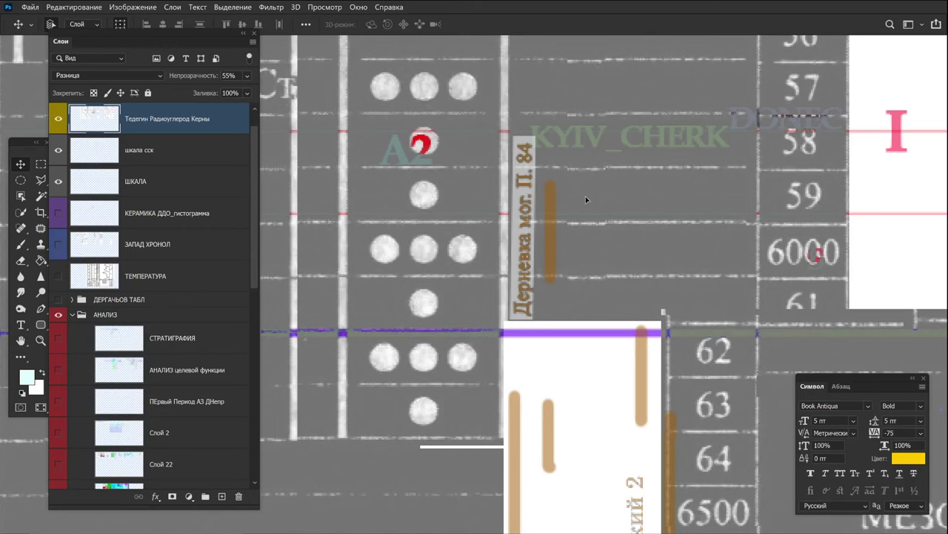
pyautogui.moveTo(645, 208); pyautogui.dragTo(645, 351)
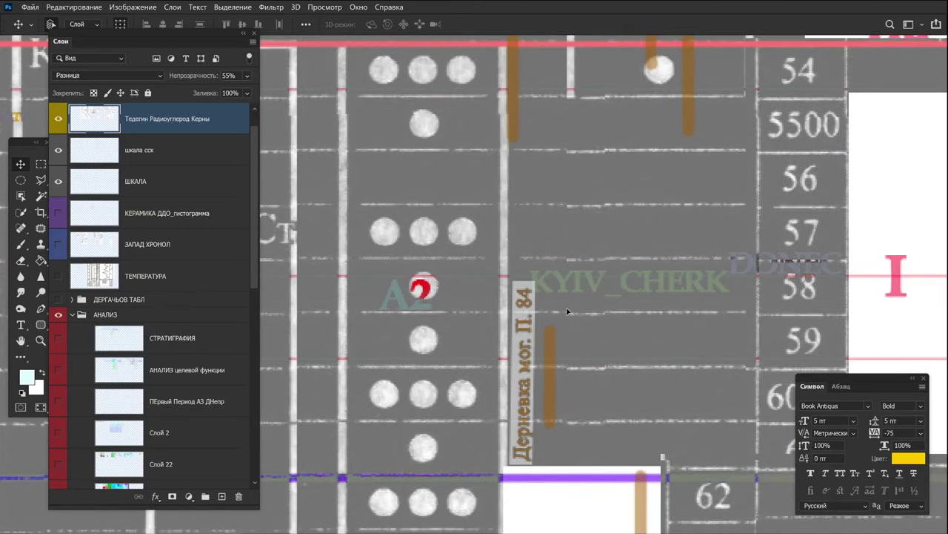
pyautogui.scroll(5, 684, 311)
pyautogui.scroll(-4, 684, 310)
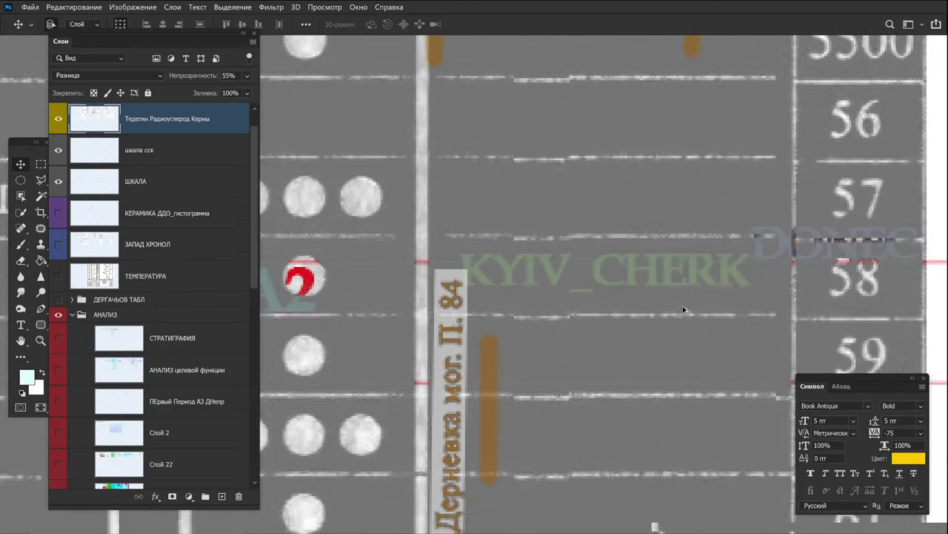
pyautogui.moveTo(762, 336); pyautogui.dragTo(501, 378)
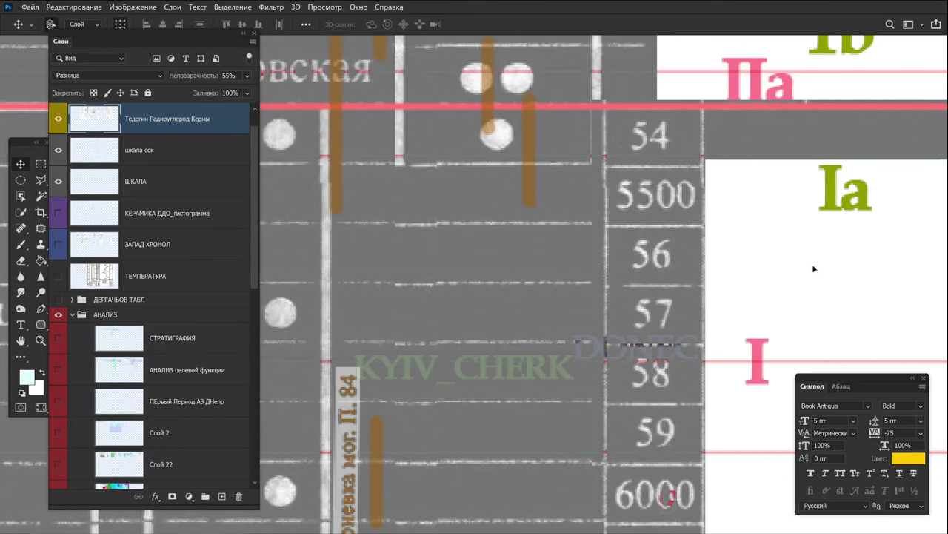
pyautogui.moveTo(811, 265); pyautogui.dragTo(581, 235)
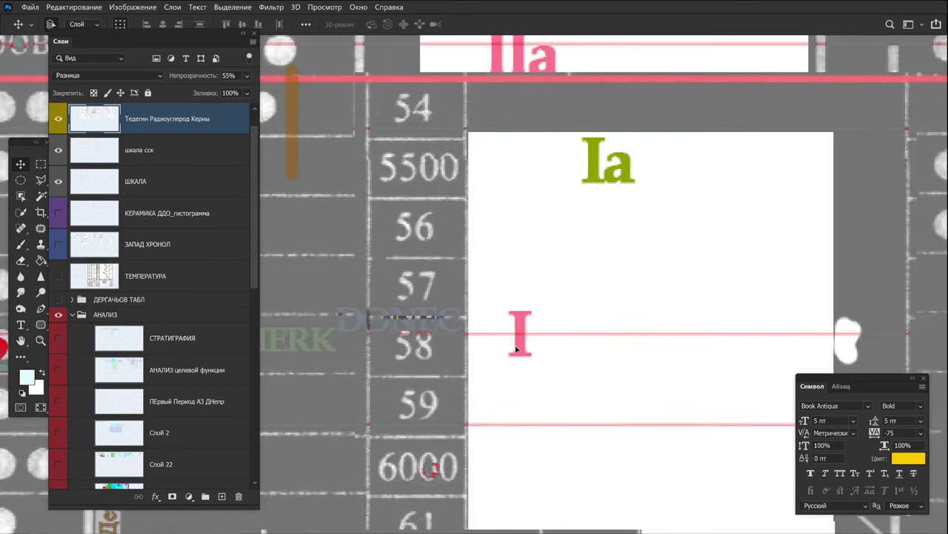
pyautogui.moveTo(640, 264); pyautogui.dragTo(641, 490)
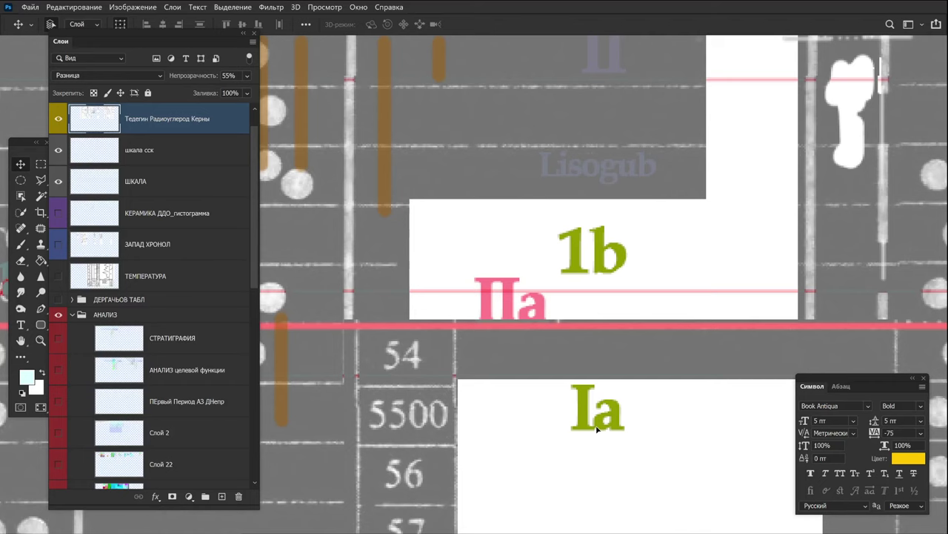
pyautogui.moveTo(544, 464); pyautogui.dragTo(630, 241)
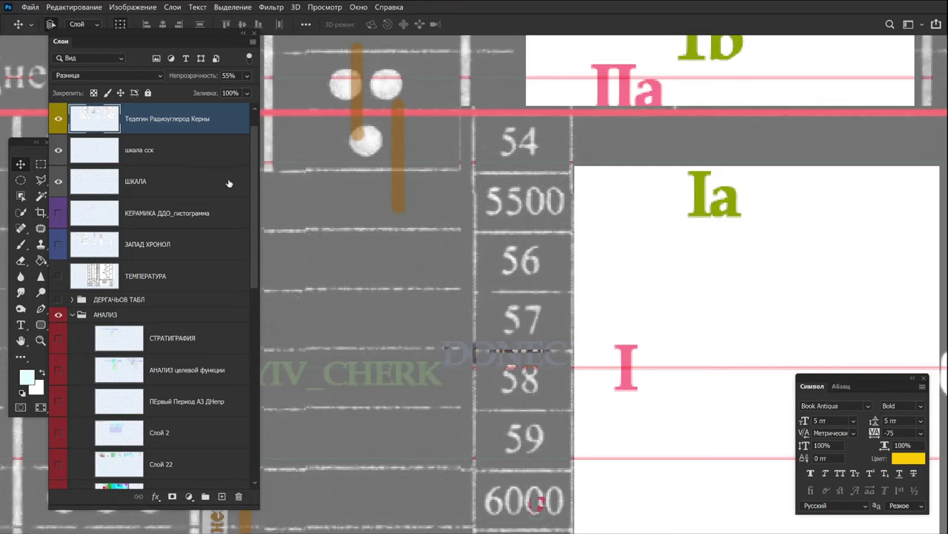
# Examine the A2 and Криш-Ст area up to the Буго-Днестровская label and the brown radiocarbon bars beside column A.
pyautogui.moveTo(437, 348); pyautogui.dragTo(815, 149)
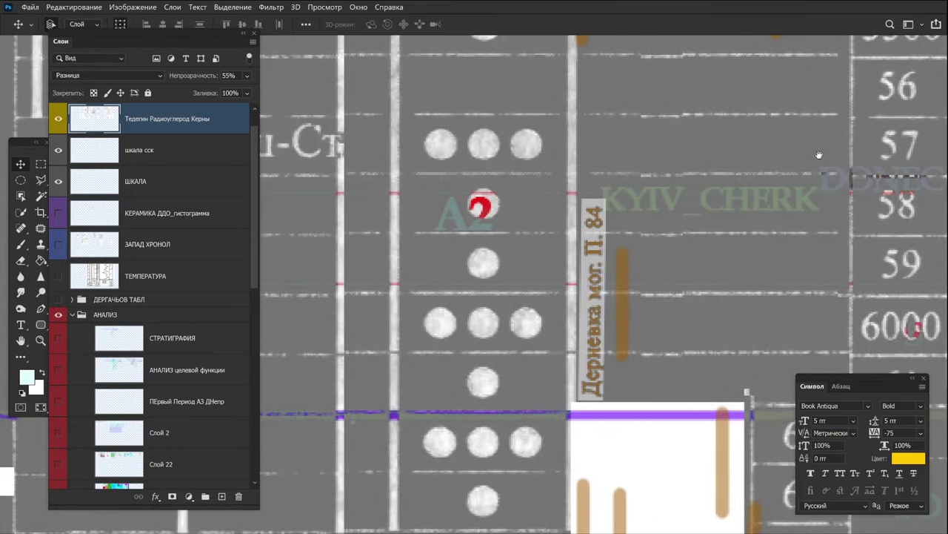
pyautogui.moveTo(544, 281)
pyautogui.mouseDown()
pyautogui.moveTo(608, 166)
pyautogui.moveTo(621, 425)
pyautogui.mouseUp()
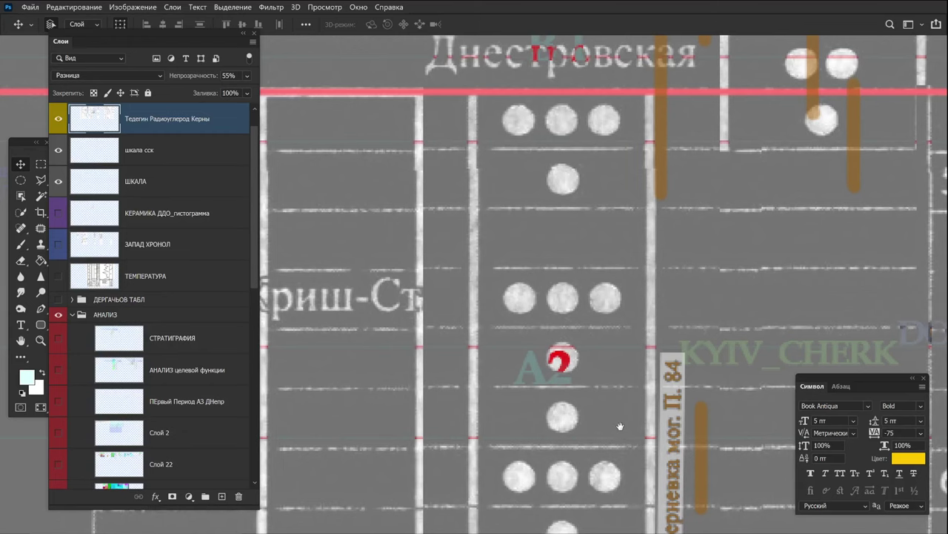
pyautogui.moveTo(593, 227)
pyautogui.mouseDown()
pyautogui.moveTo(555, 400)
pyautogui.moveTo(565, 131)
pyautogui.mouseUp()
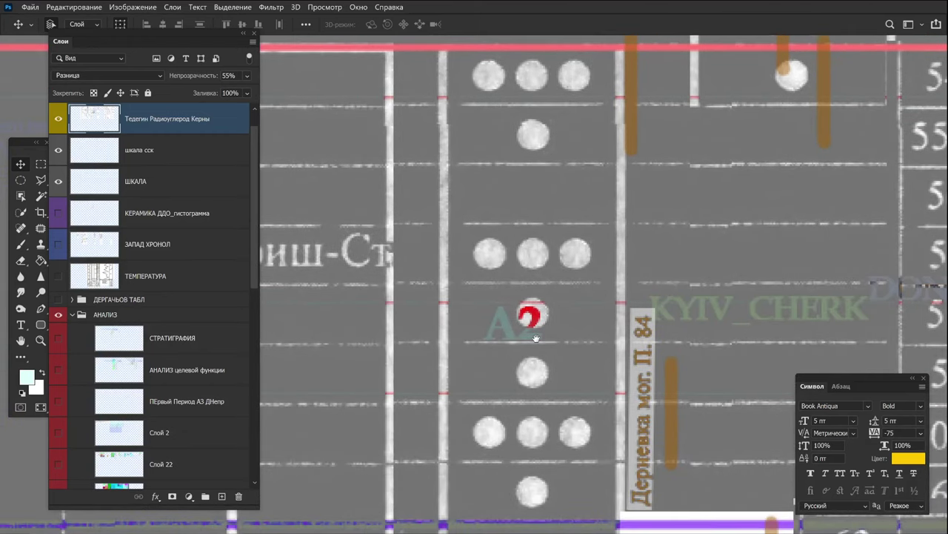
pyautogui.moveTo(590, 241); pyautogui.dragTo(537, 424)
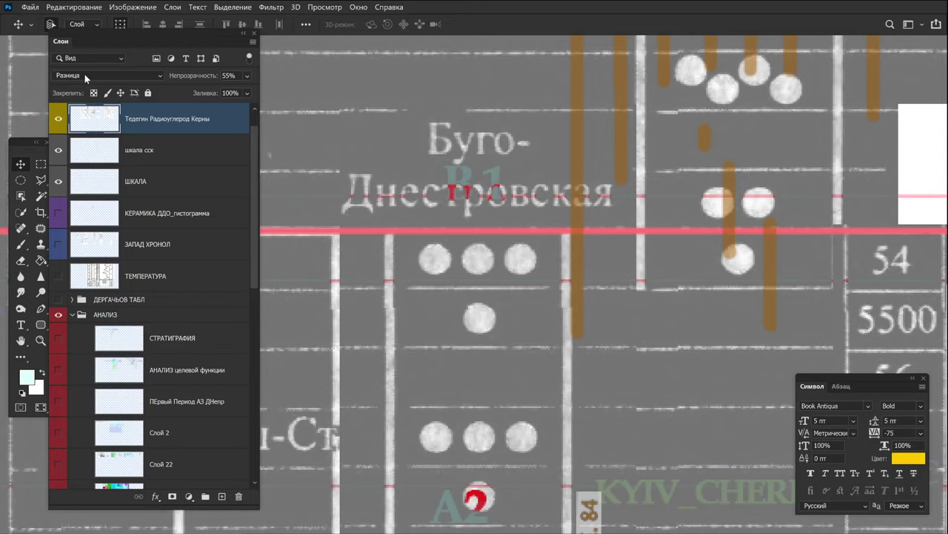
pyautogui.moveTo(570, 387); pyautogui.dragTo(563, 512)
pyautogui.moveTo(621, 172)
pyautogui.mouseDown()
pyautogui.moveTo(544, 446)
pyautogui.moveTo(478, 146)
pyautogui.moveTo(448, 338)
pyautogui.moveTo(469, 292)
pyautogui.moveTo(470, 315)
pyautogui.moveTo(465, 269)
pyautogui.moveTo(455, 315)
pyautogui.mouseUp()
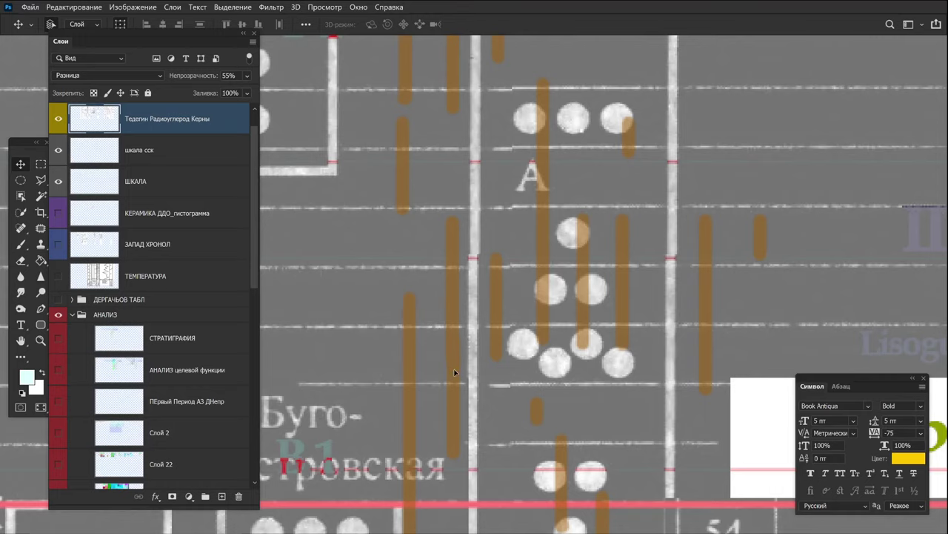
# Examine the B2 and Гумельница columns and the brown bars between the beige band and the Буго-Днестровская label.
pyautogui.moveTo(465, 306); pyautogui.dragTo(402, 461)
pyautogui.moveTo(602, 278); pyautogui.dragTo(927, 344)
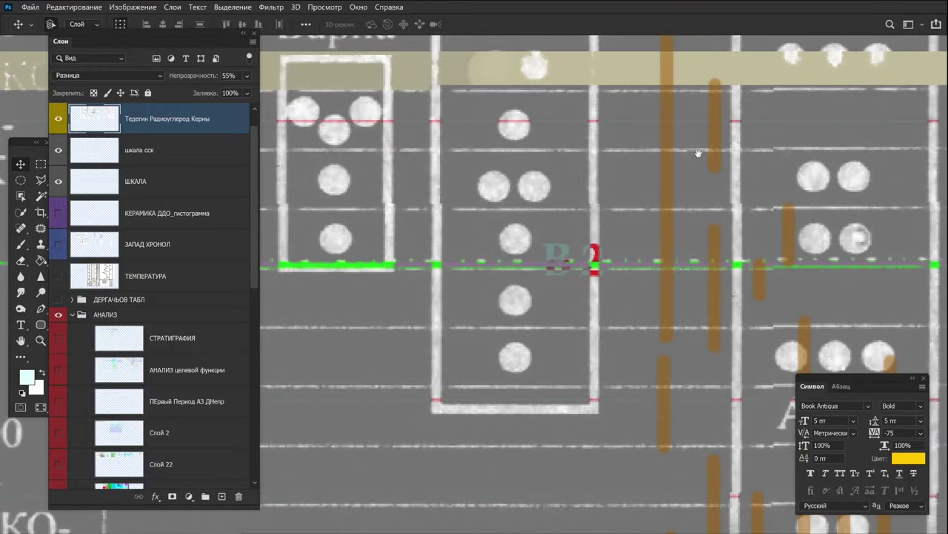
pyautogui.moveTo(699, 153); pyautogui.dragTo(675, 432)
pyautogui.moveTo(589, 321); pyautogui.dragTo(332, 284)
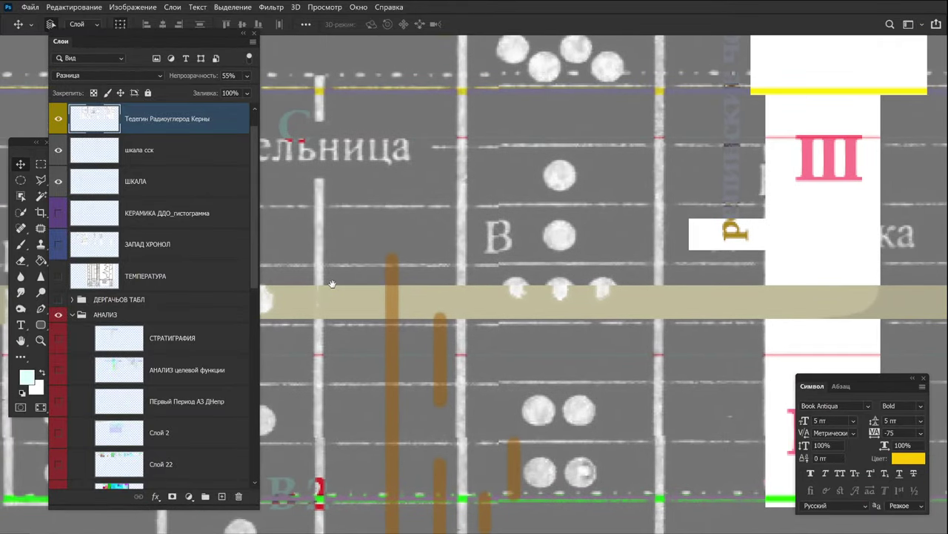
pyautogui.moveTo(645, 329); pyautogui.dragTo(626, 308)
pyautogui.moveTo(570, 395); pyautogui.dragTo(572, 403)
pyautogui.moveTo(590, 182); pyautogui.dragTo(595, 491)
pyautogui.moveTo(608, 103); pyautogui.dragTo(678, 53)
pyautogui.moveTo(652, 148); pyautogui.dragTo(632, 363)
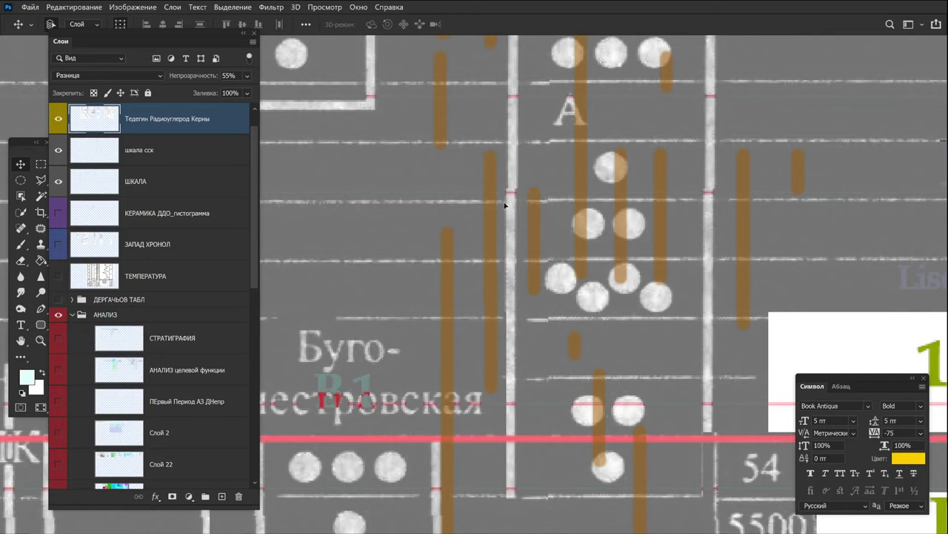
# Set the blend mode of the Тедегин Радиоуглерод Керны layer to Обычные (Normal).
pyautogui.click(64, 77)
pyautogui.click(67, 84)
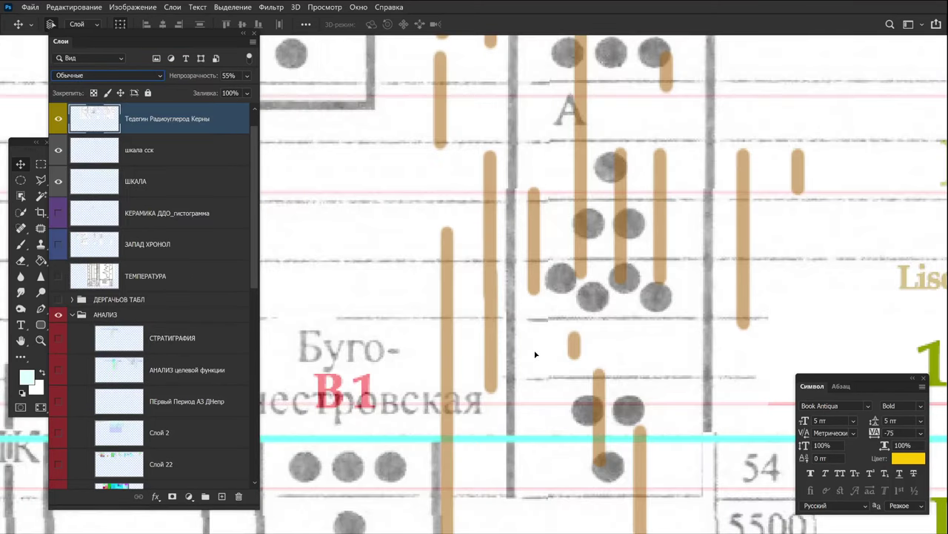
pyautogui.scroll(-2, 608, 347)
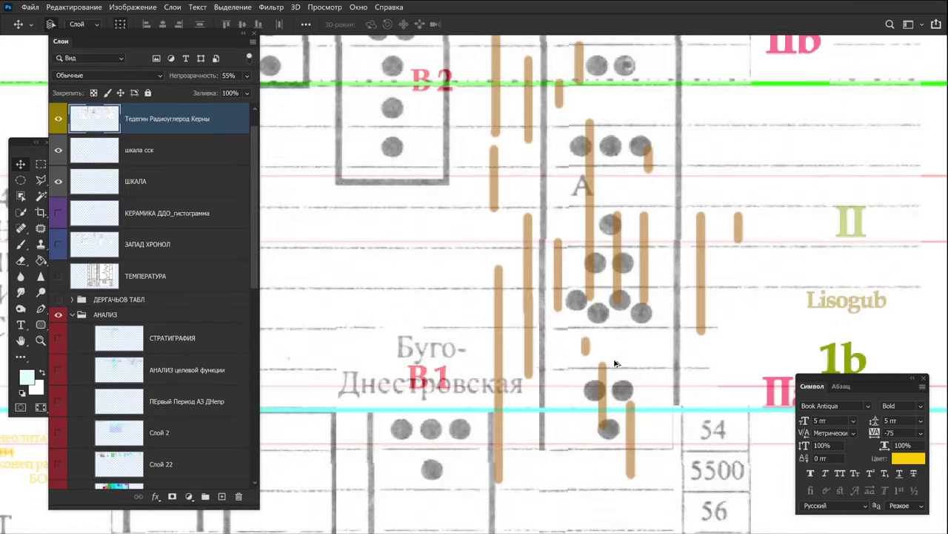
pyautogui.scroll(-4, 615, 364)
pyautogui.scroll(3, 531, 180)
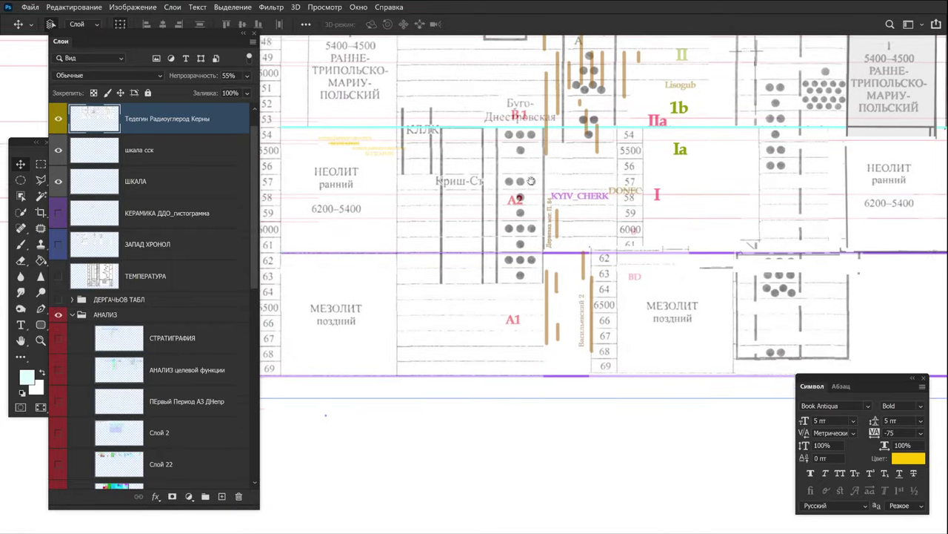
# Examine the chart in Normal mode around A1, A2 and B1, from МЕЗОЛИТ поздний to the НЕОЛИТ ранний block.
pyautogui.moveTo(531, 181); pyautogui.dragTo(506, 320)
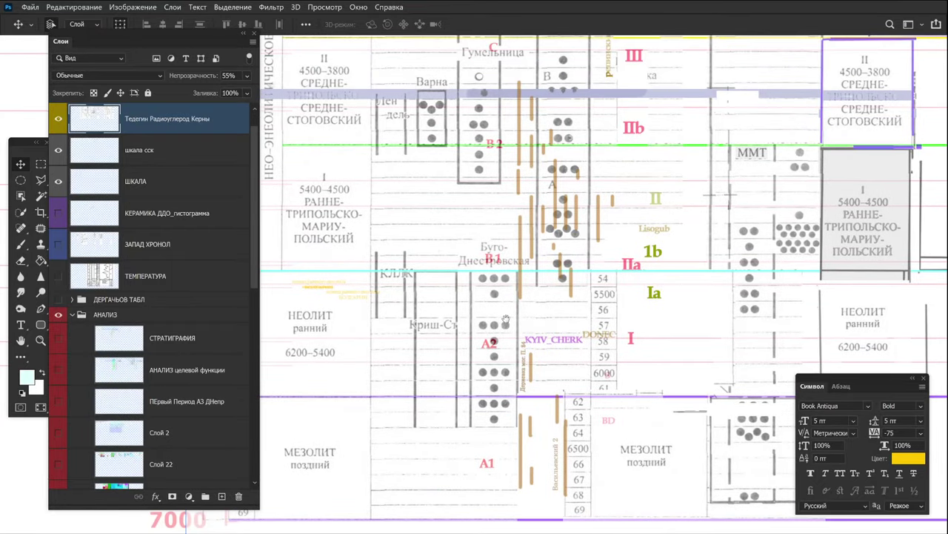
pyautogui.scroll(2, 378, 480)
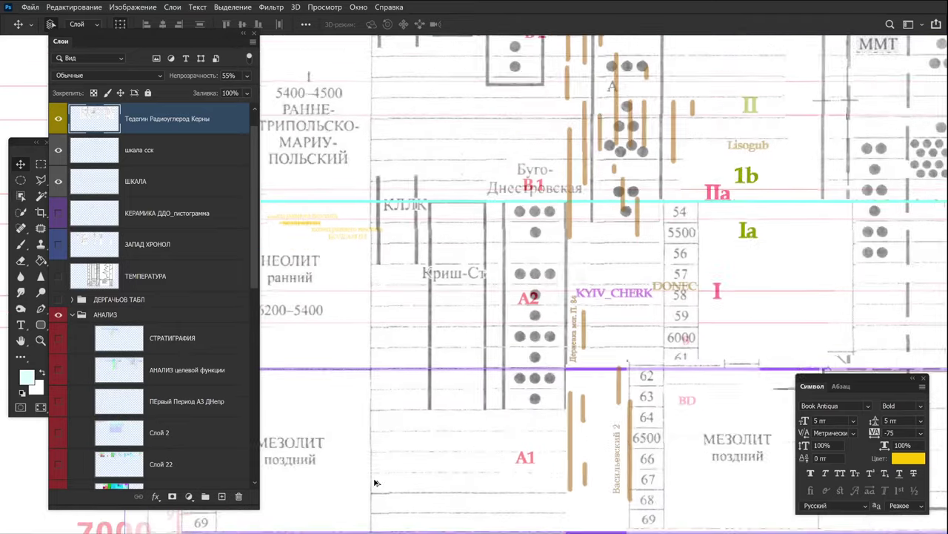
pyautogui.moveTo(464, 451); pyautogui.dragTo(545, 401)
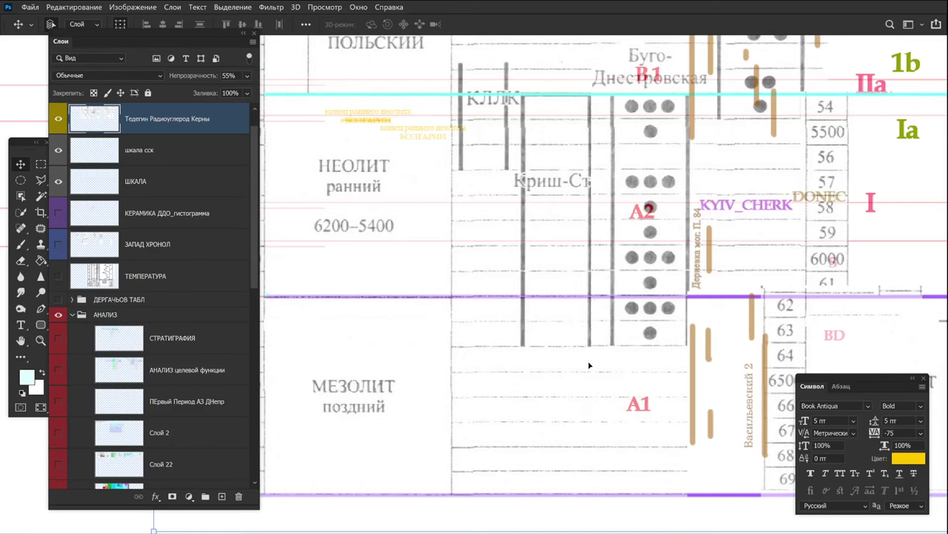
pyautogui.moveTo(707, 289); pyautogui.dragTo(690, 374)
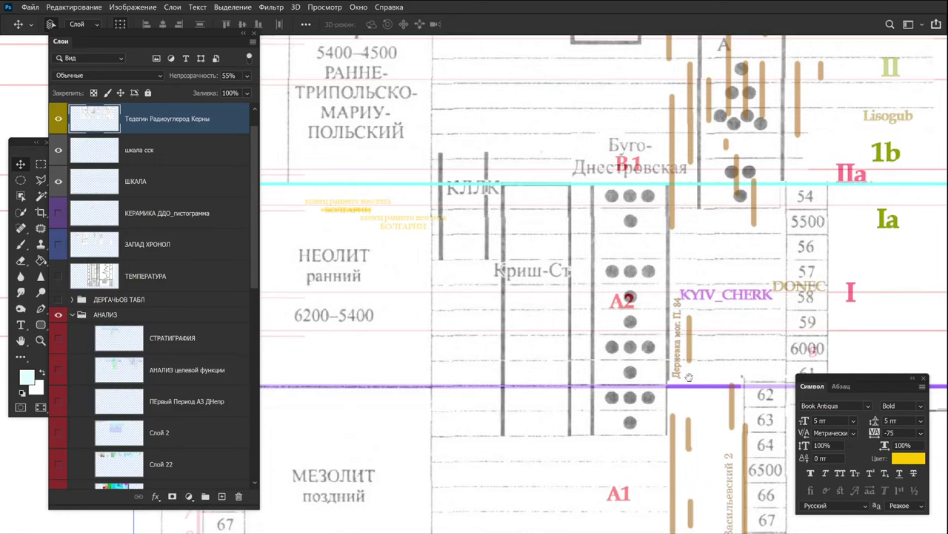
pyautogui.moveTo(690, 374); pyautogui.dragTo(615, 468)
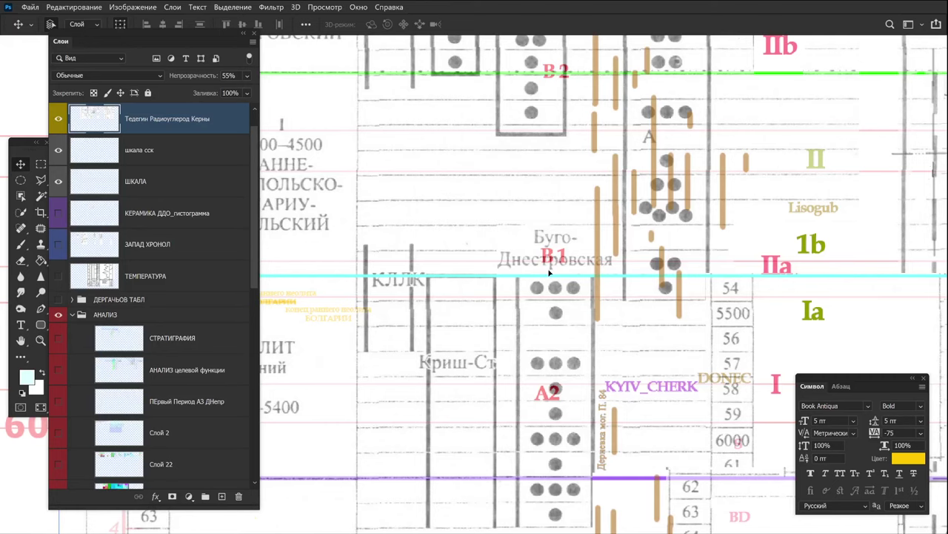
pyautogui.scroll(3, 549, 272)
pyautogui.scroll(-2, 549, 272)
pyautogui.moveTo(490, 309); pyautogui.dragTo(692, 327)
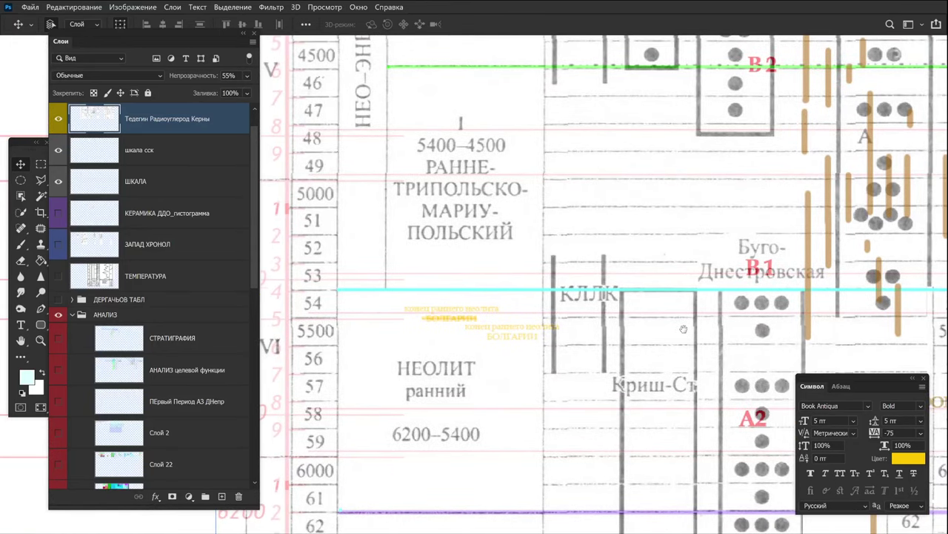
# Review the chart from the ЧЕРНАВО and Гумельница labels down to КЛЛК, Криш-Ст and the yellow Bulgarian Neolithic labels.
pyautogui.scroll(5, 562, 317)
pyautogui.scroll(5, 562, 317)
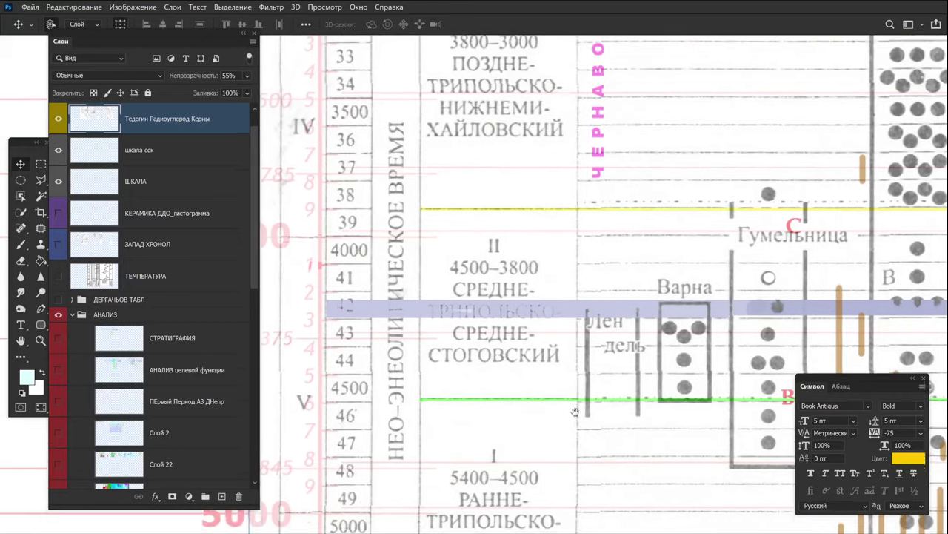
pyautogui.scroll(-8, 547, 199)
pyautogui.moveTo(546, 199); pyautogui.dragTo(460, 143)
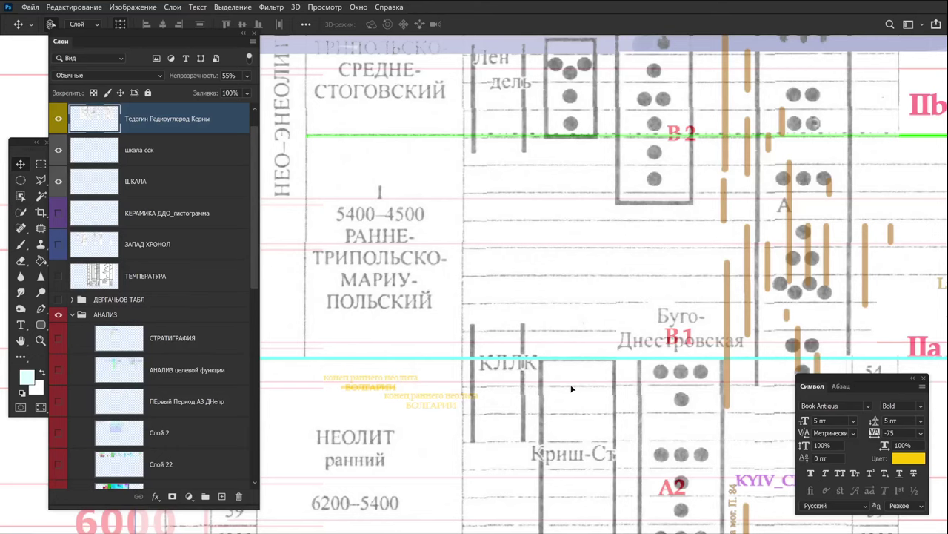
pyautogui.moveTo(550, 332); pyautogui.dragTo(516, 399)
pyautogui.moveTo(468, 333); pyautogui.dragTo(455, 165)
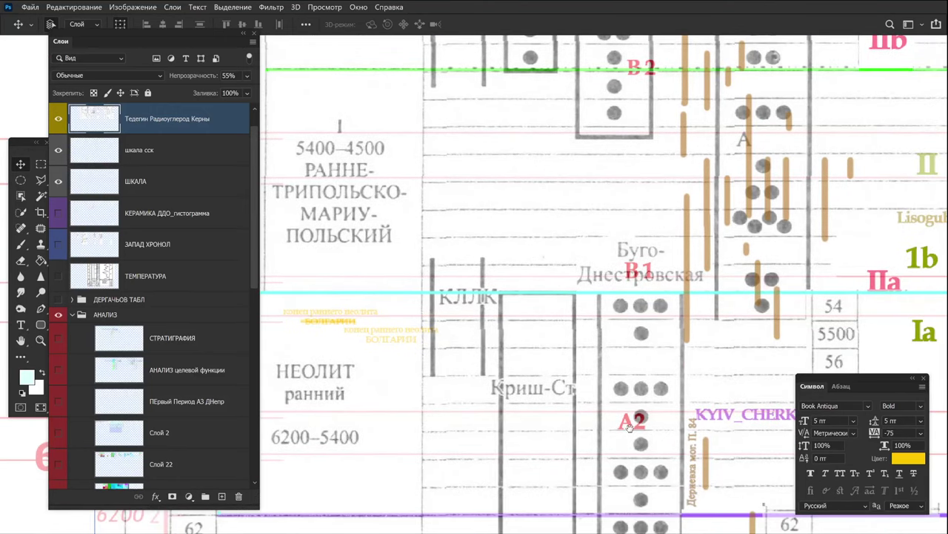
pyautogui.moveTo(581, 181); pyautogui.dragTo(578, 230)
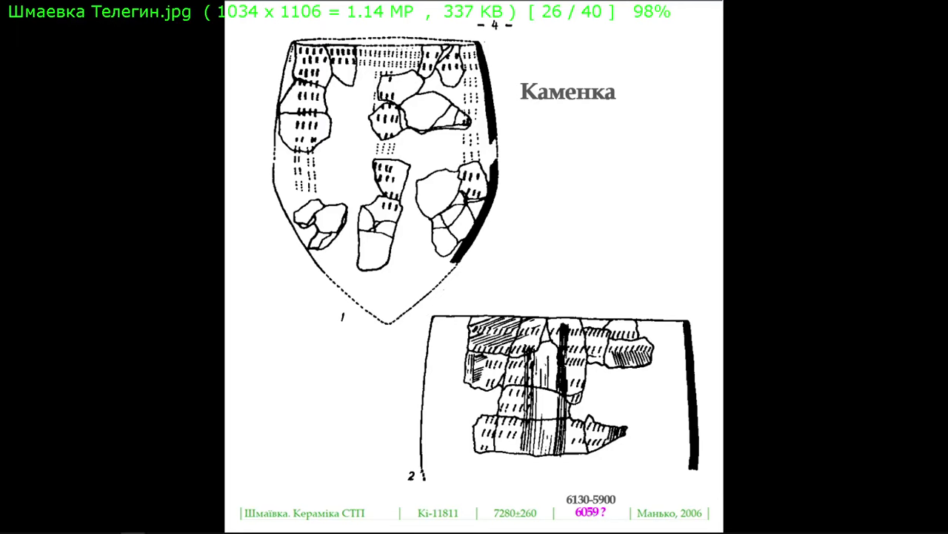
# In FastStone Image Viewer, leave the Шмаевка Телегин.jpg view and open 4-8741339188.jpg from the folder _! Могильники Мариупольского Типа.
pyautogui.press('Escape')
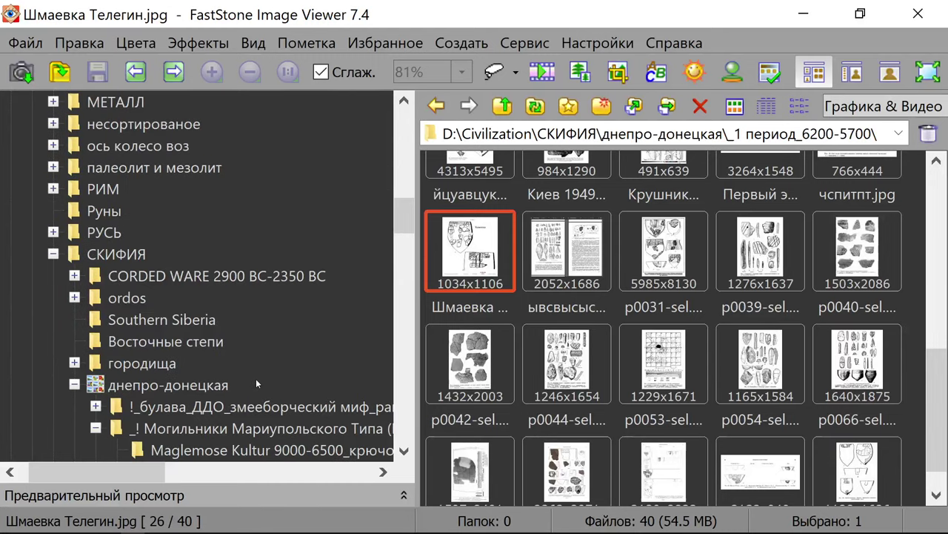
pyautogui.scroll(-1, 256, 383)
pyautogui.click(226, 364)
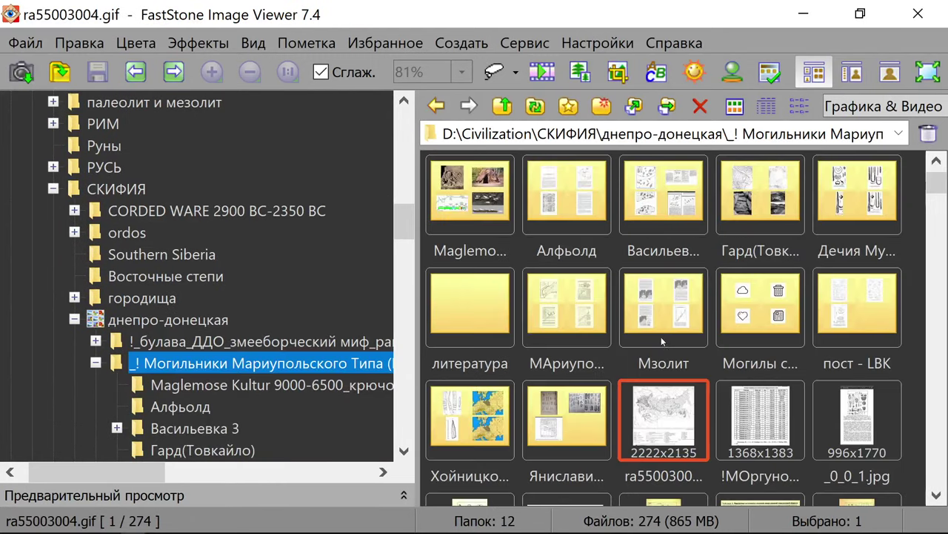
pyautogui.scroll(-3, 662, 341)
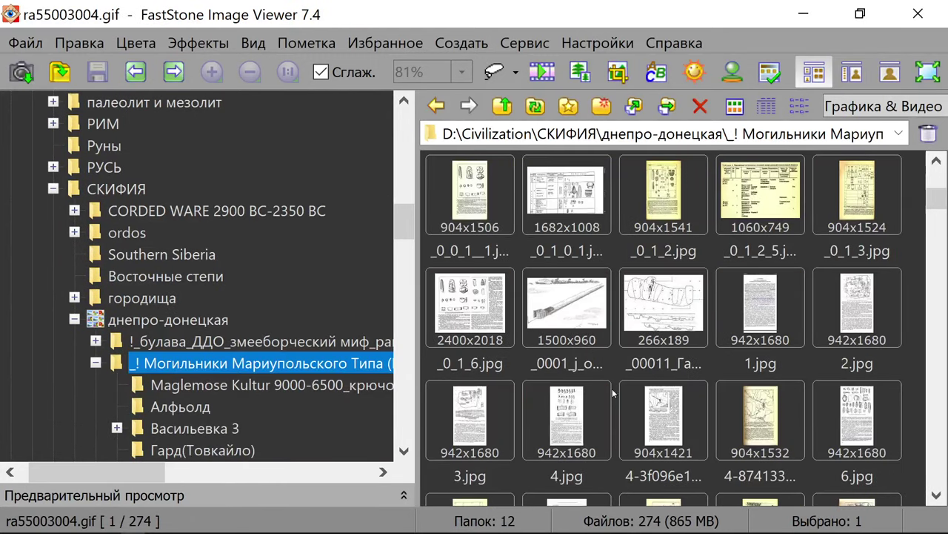
pyautogui.doubleClick(750, 402)
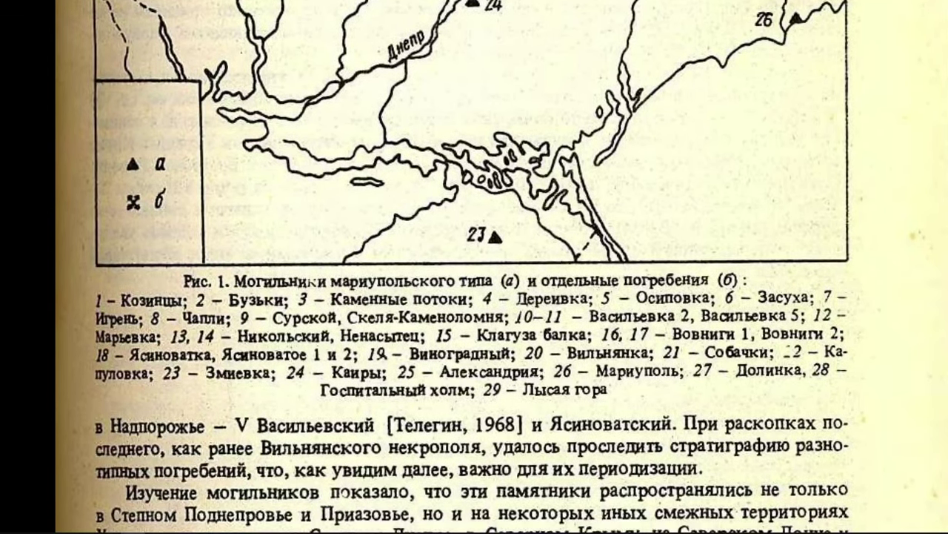
# Examine the map and caption of Рис. 1 in 4-8741339188.jpg, leave the image view and switch back to Photoshop.
pyautogui.scroll(-5, 454, 418)
pyautogui.scroll(7, 454, 418)
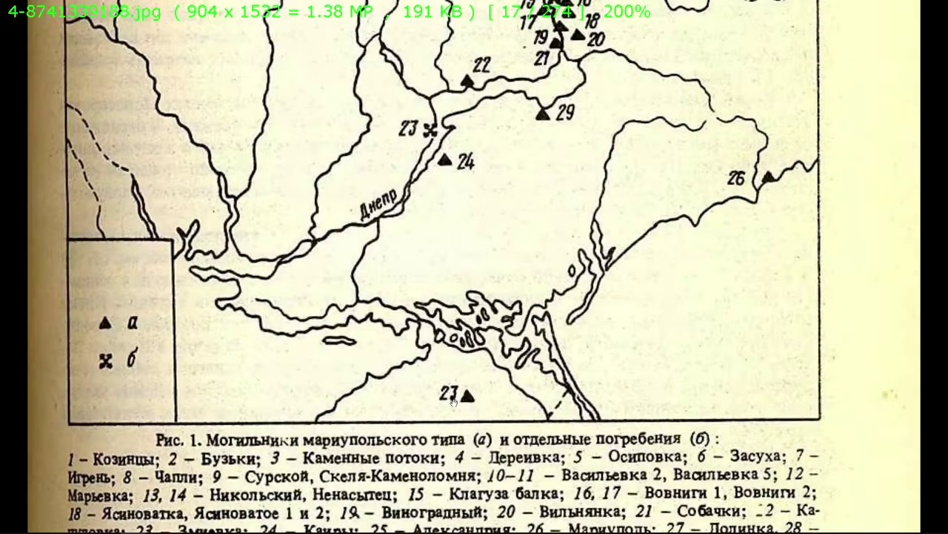
pyautogui.moveTo(475, 352); pyautogui.dragTo(615, 181)
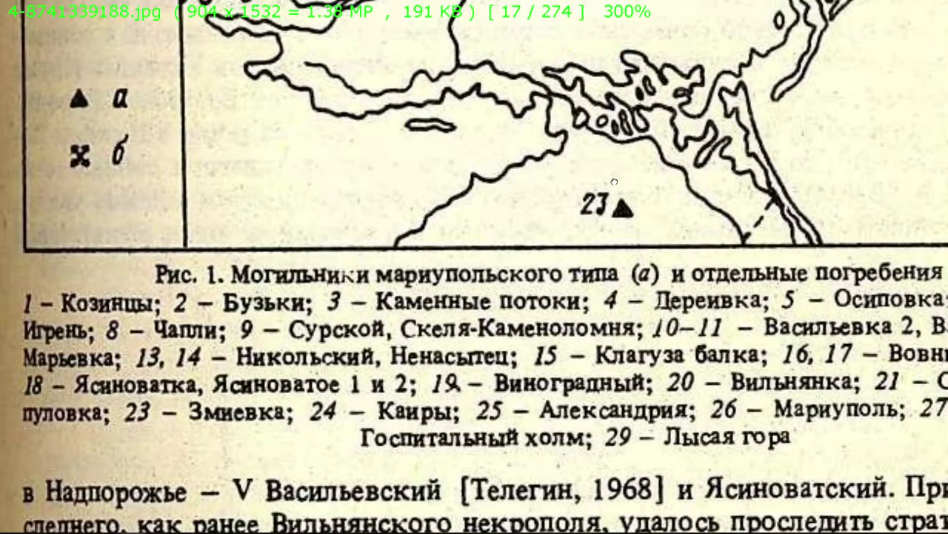
pyautogui.press('Escape')
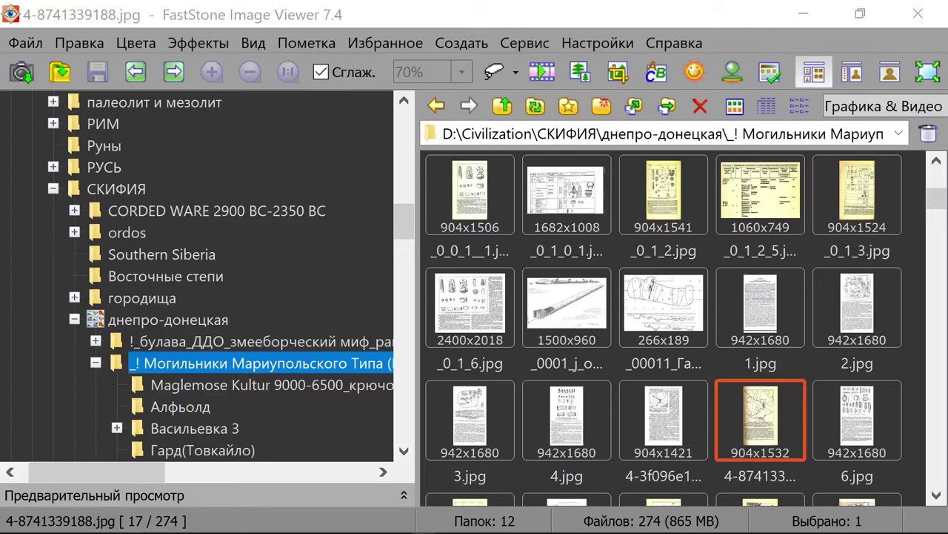
pyautogui.hotkey('alt', 'Tab')
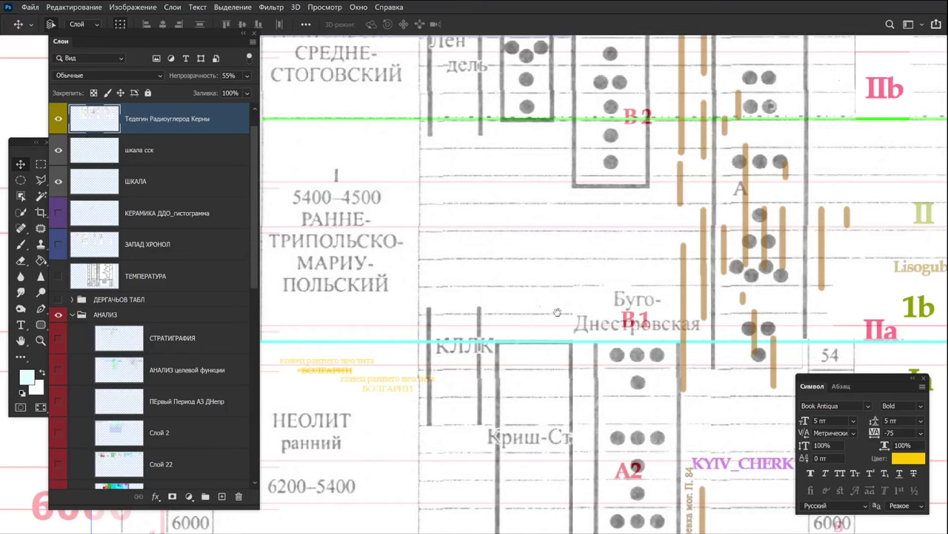
# Examine the chart around A1, A2, Васильевский 2 and the МЕЗОЛИТ поздний block, including the neighbouring dot columns.
pyautogui.moveTo(653, 382); pyautogui.dragTo(634, 179)
pyautogui.moveTo(628, 270); pyautogui.dragTo(457, 195)
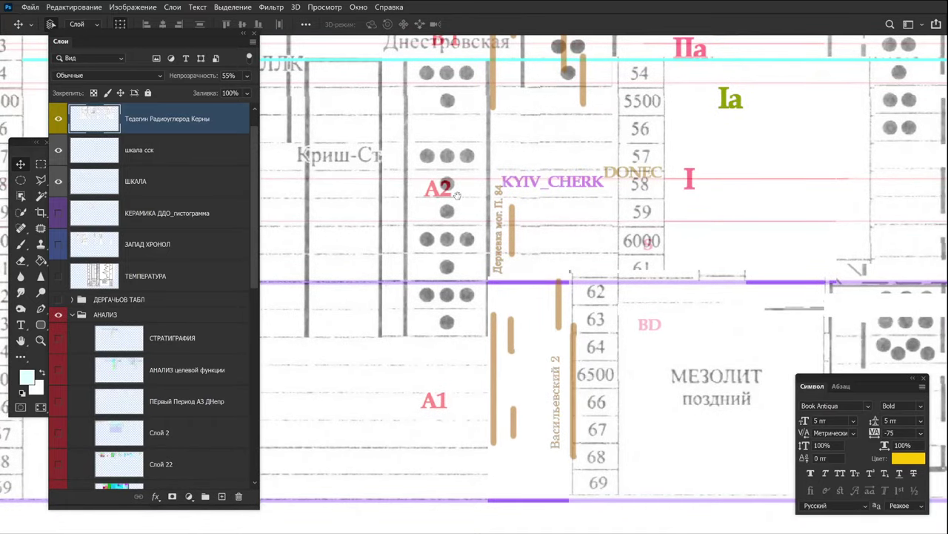
pyautogui.moveTo(512, 348); pyautogui.dragTo(442, 214)
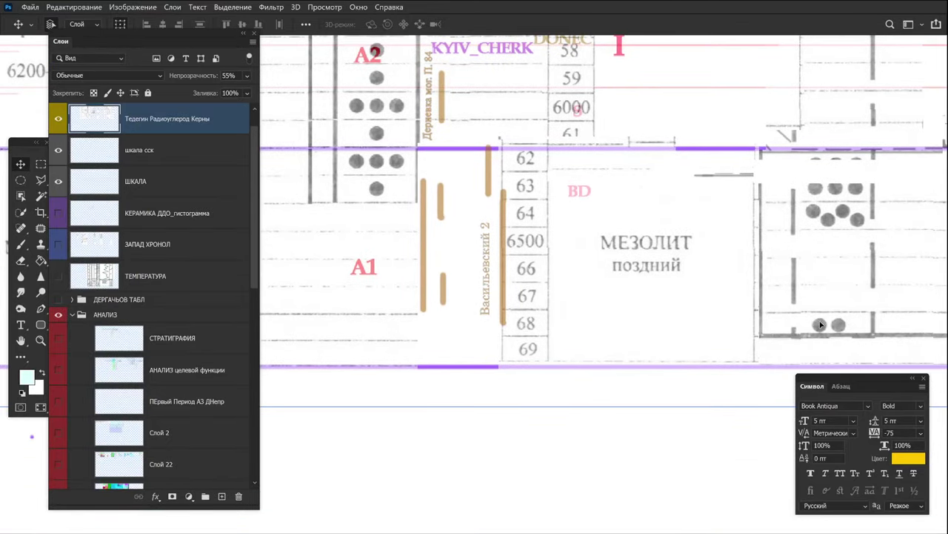
pyautogui.moveTo(679, 281); pyautogui.dragTo(614, 315)
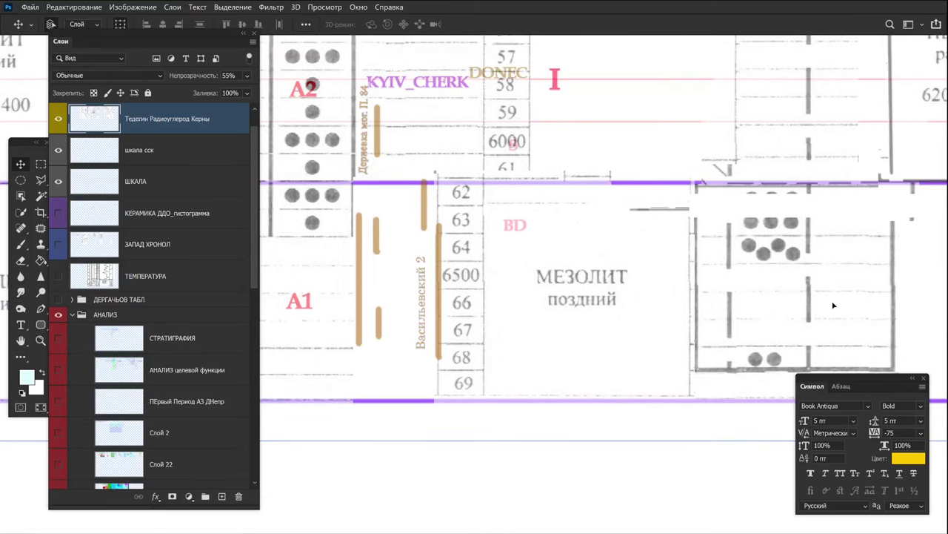
pyautogui.moveTo(597, 236); pyautogui.dragTo(725, 225)
pyautogui.scroll(5, 725, 226)
pyautogui.hscroll(-1, 725, 226)
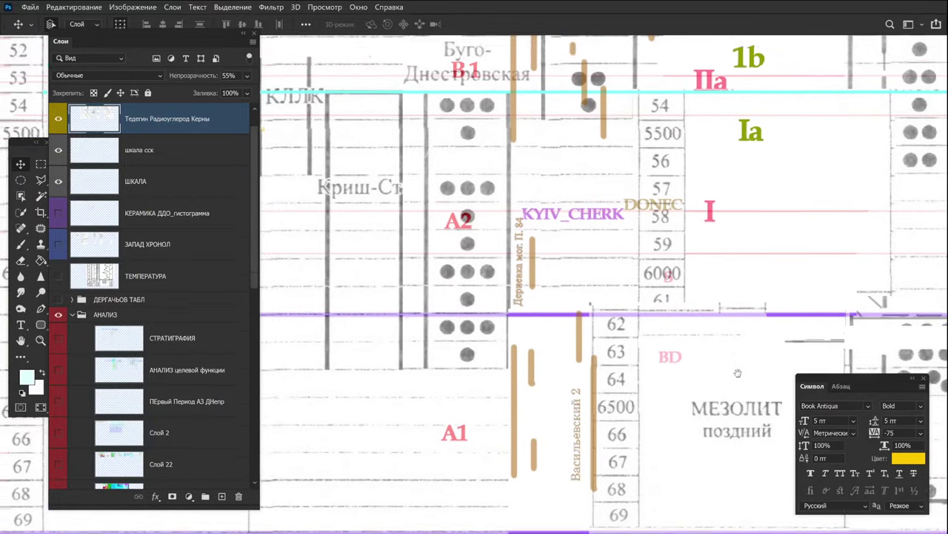
pyautogui.moveTo(608, 171); pyautogui.dragTo(609, 162)
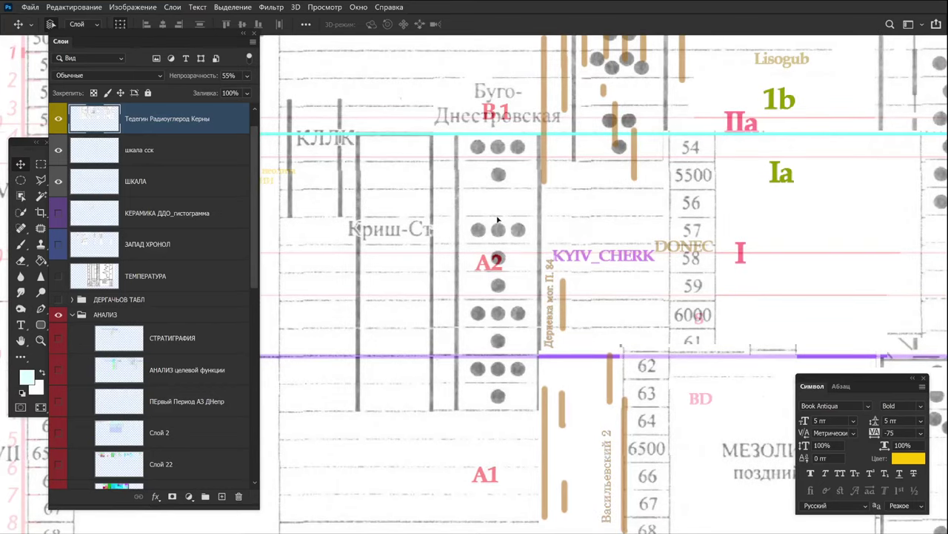
# Review the chart from Гумельница and III down to B1, the 54–5500 rows, Криш-Ст and KYIV_CHERK.
pyautogui.moveTo(649, 188); pyautogui.dragTo(508, 531)
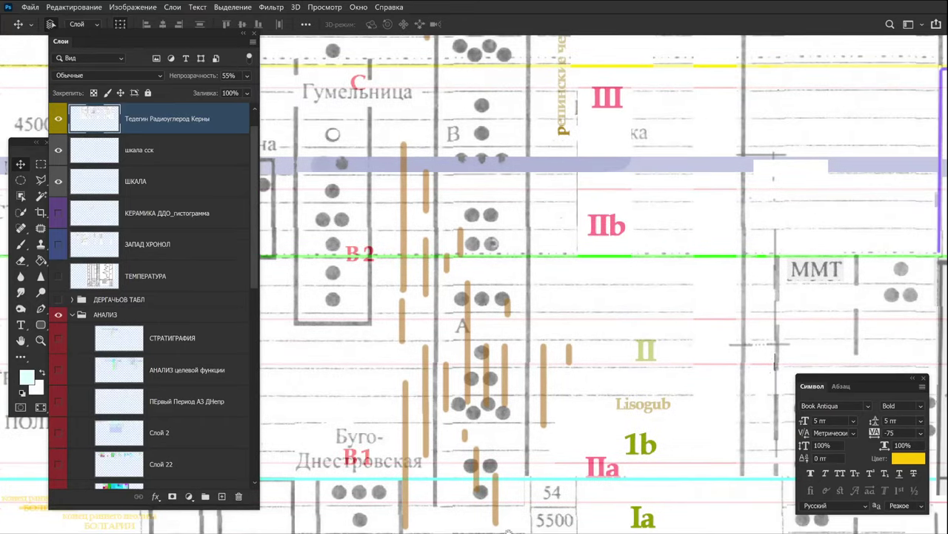
pyautogui.scroll(5, 488, 294)
pyautogui.scroll(-12, 459, 289)
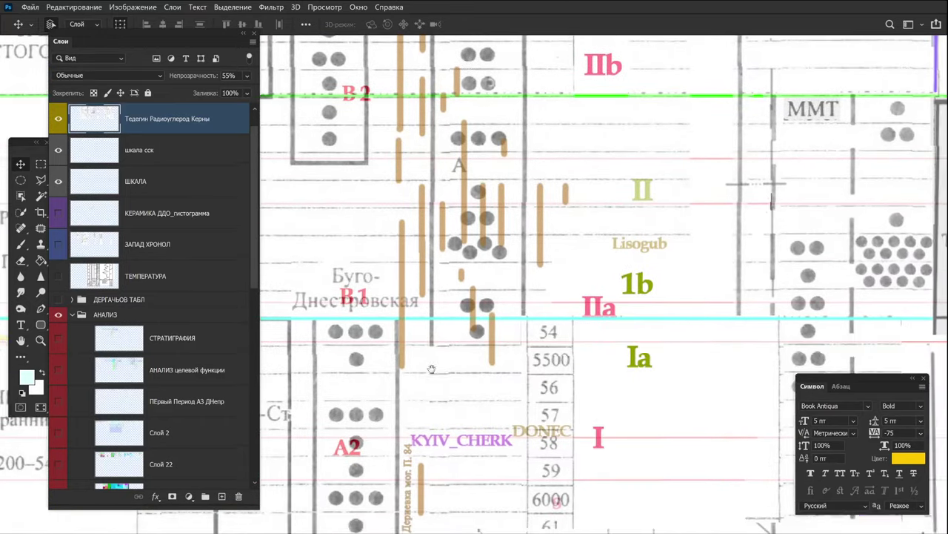
pyautogui.hscroll(-3, 393, 267)
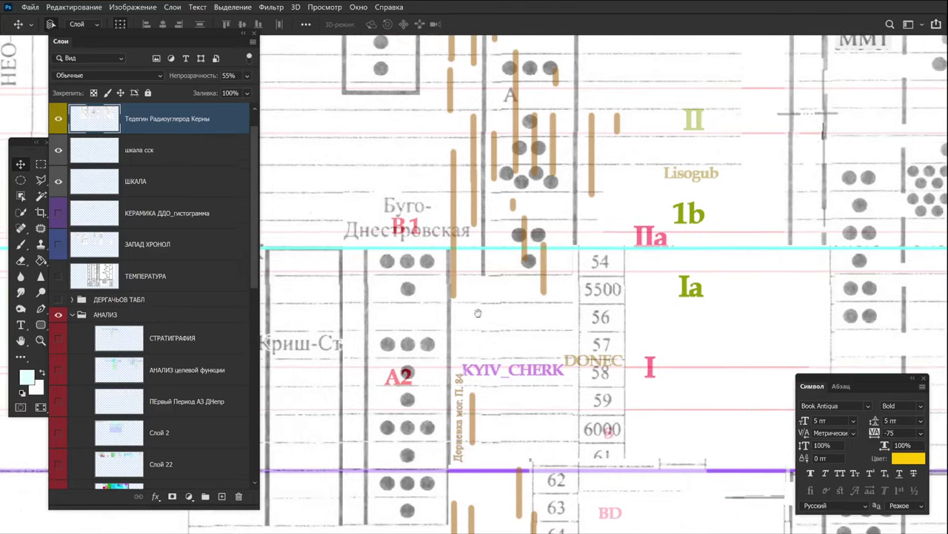
pyautogui.scroll(3, 490, 258)
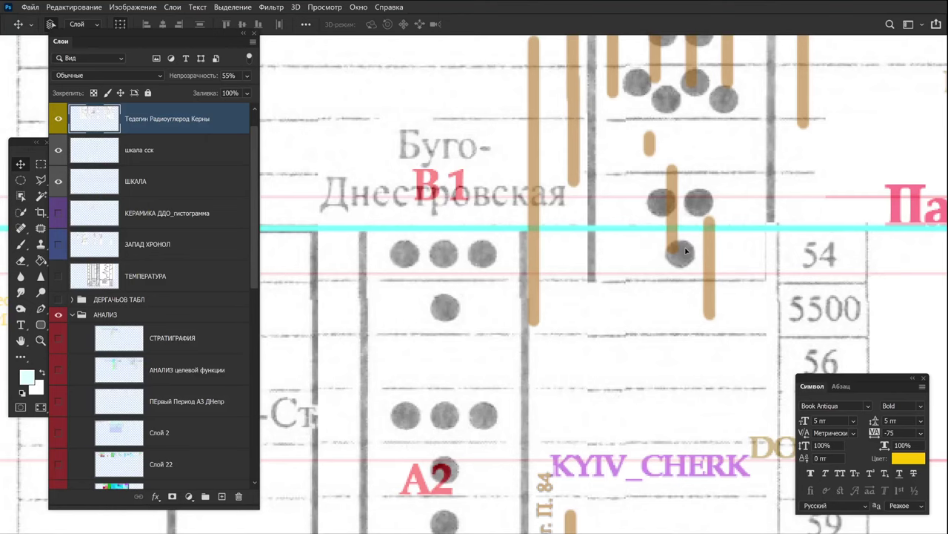
pyautogui.moveTo(847, 290); pyautogui.dragTo(641, 325)
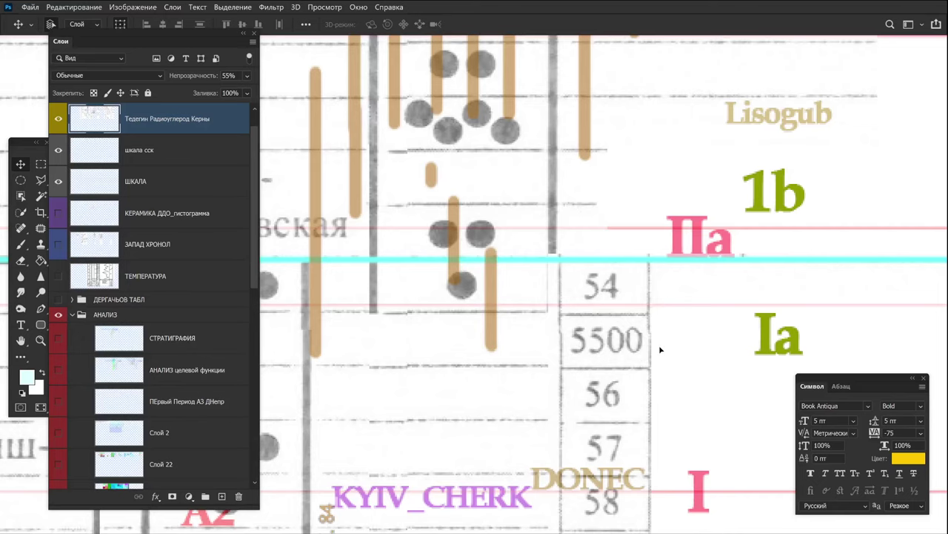
pyautogui.moveTo(533, 418); pyautogui.dragTo(946, 253)
pyautogui.moveTo(521, 201); pyautogui.dragTo(466, 331)
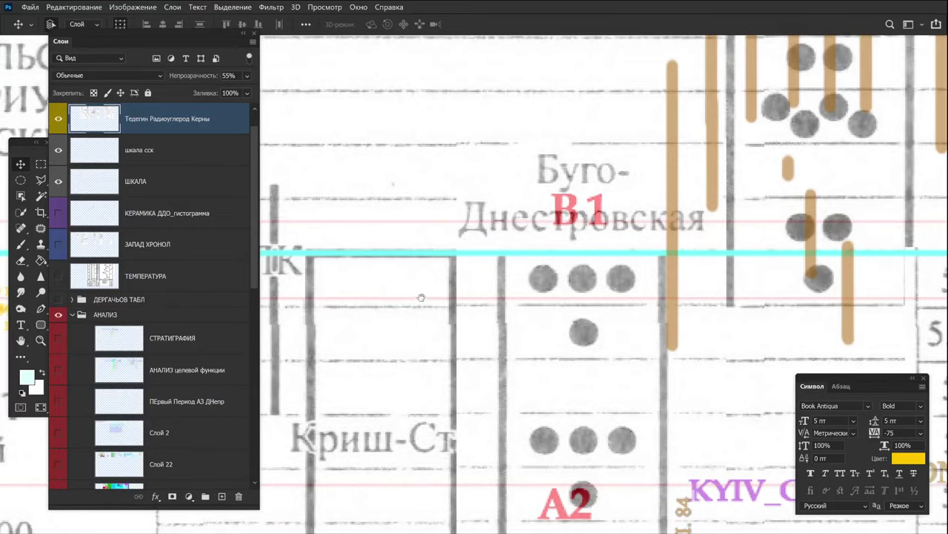
pyautogui.scroll(-5, 455, 262)
pyautogui.hscroll(-2, 455, 262)
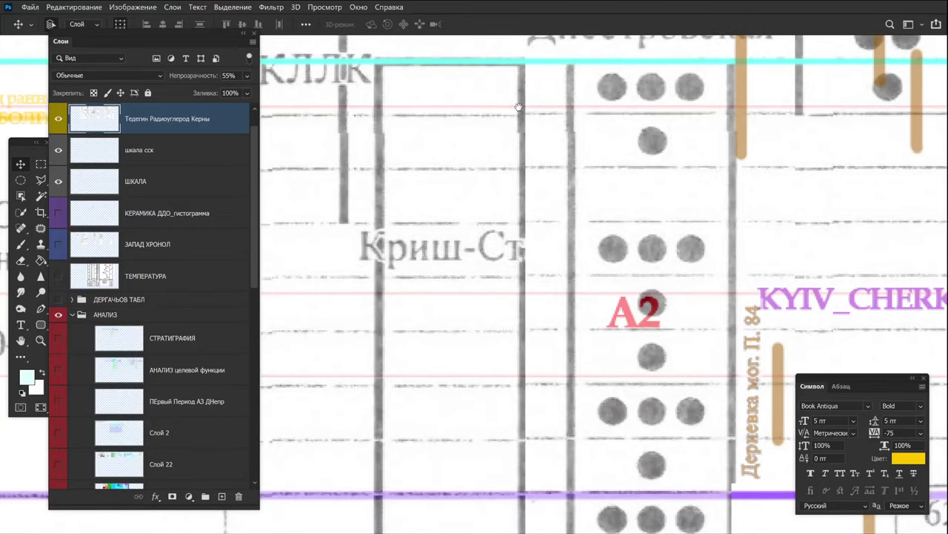
pyautogui.scroll(4, 538, 215)
pyautogui.hscroll(1, 539, 215)
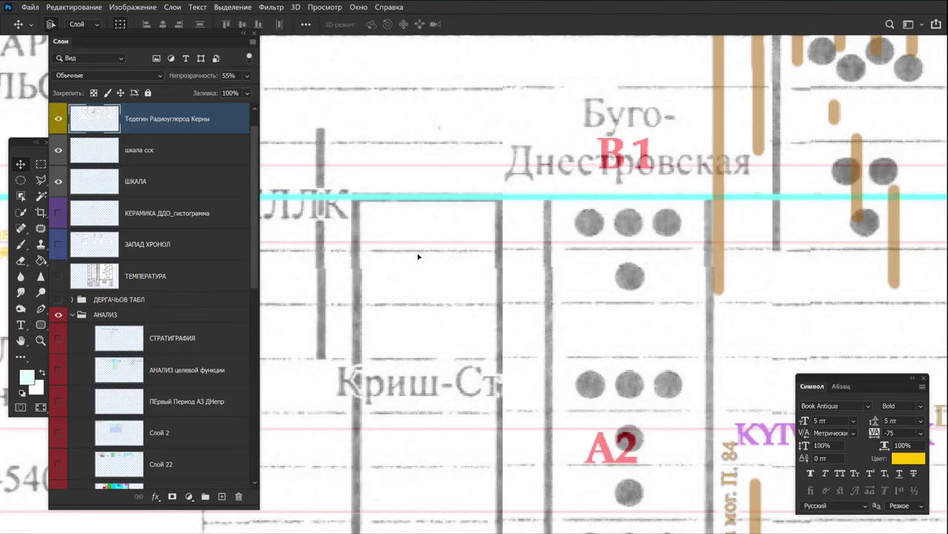
pyautogui.moveTo(418, 256); pyautogui.dragTo(545, 278)
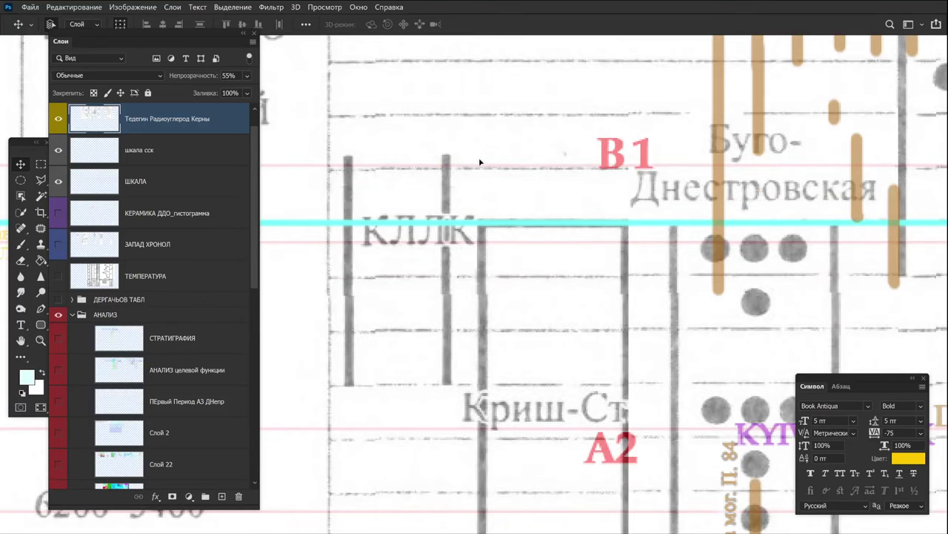
pyautogui.moveTo(792, 282); pyautogui.dragTo(571, 310)
pyautogui.hotkey('ctrl', 'z')
pyautogui.hotkey('ctrl', 'z')
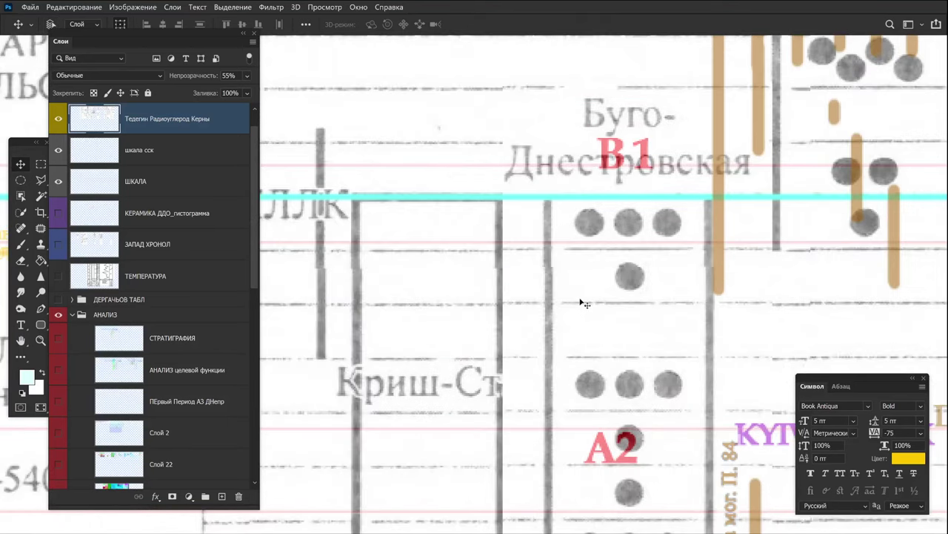
# Compare the chart's I, Ia, IIa, 1b, II, IIb and III labels with the neighbouring dots and brown date bars.
pyautogui.scroll(-2, 633, 288)
pyautogui.scroll(-2, 634, 287)
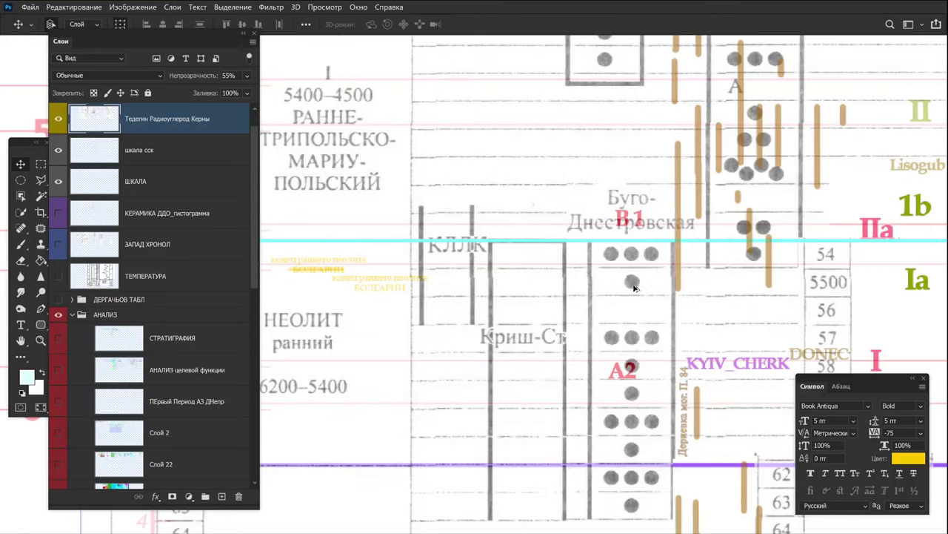
pyautogui.moveTo(751, 320); pyautogui.dragTo(487, 324)
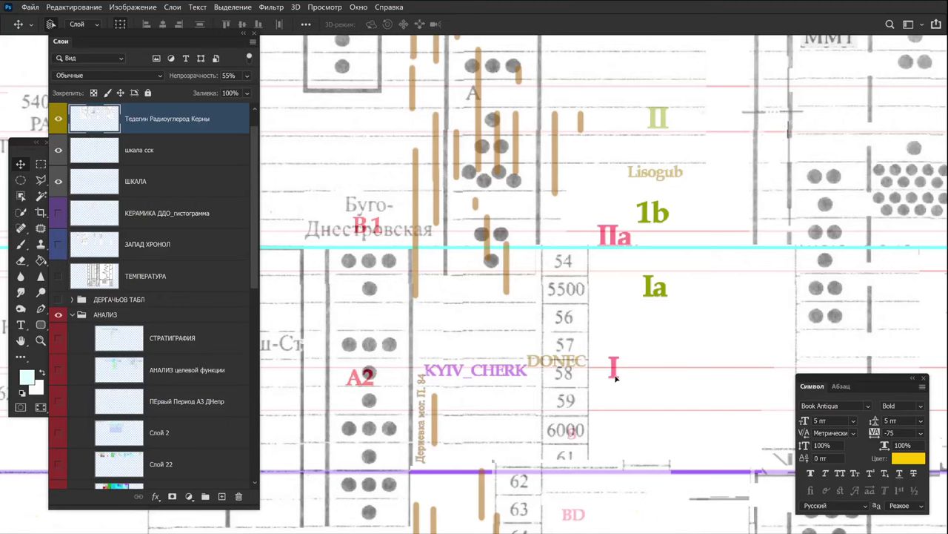
pyautogui.scroll(8, 615, 368)
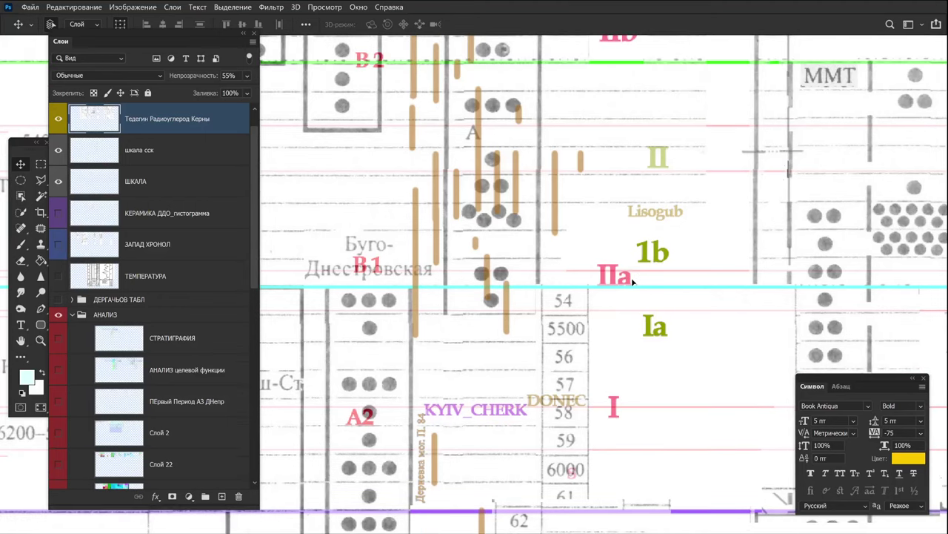
pyautogui.scroll(2, 662, 300)
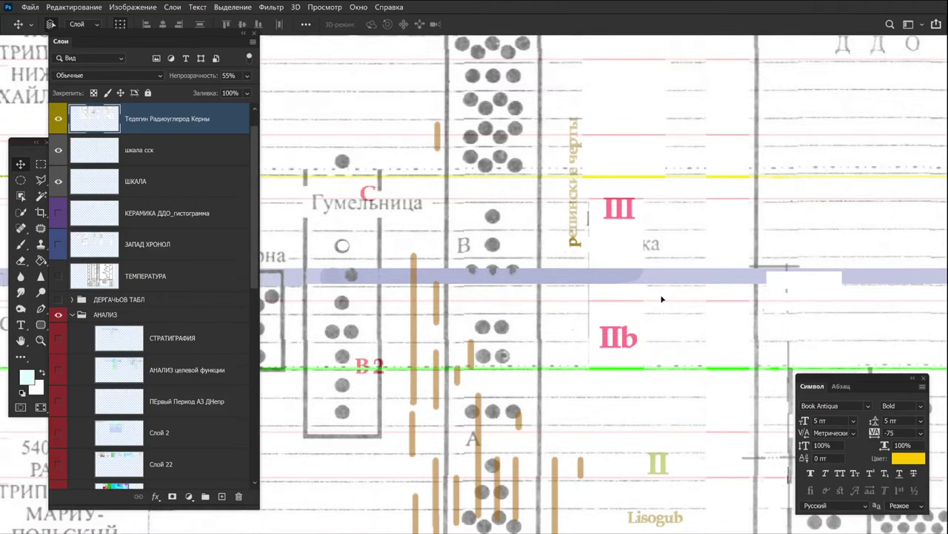
pyautogui.scroll(-4, 660, 298)
pyautogui.scroll(-5, 660, 298)
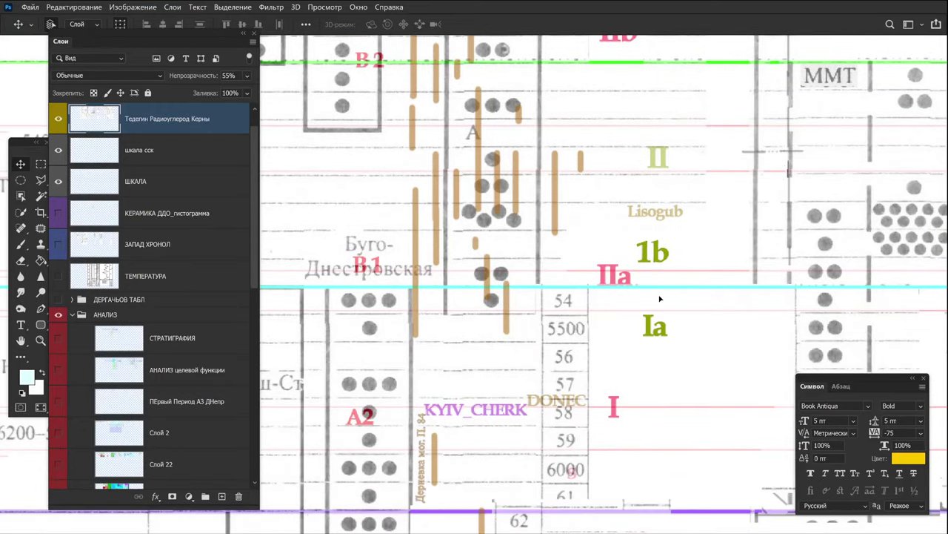
pyautogui.scroll(2, 711, 221)
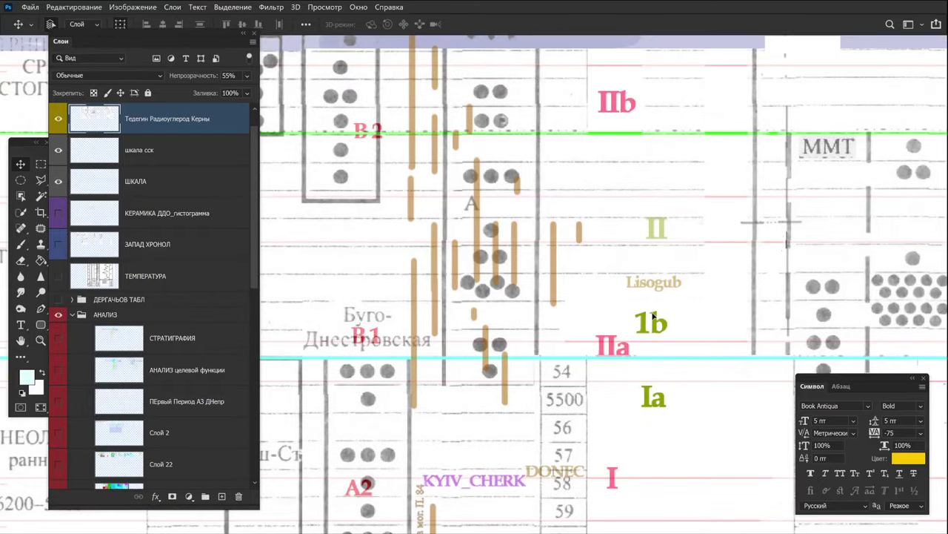
pyautogui.moveTo(728, 236); pyautogui.dragTo(662, 263)
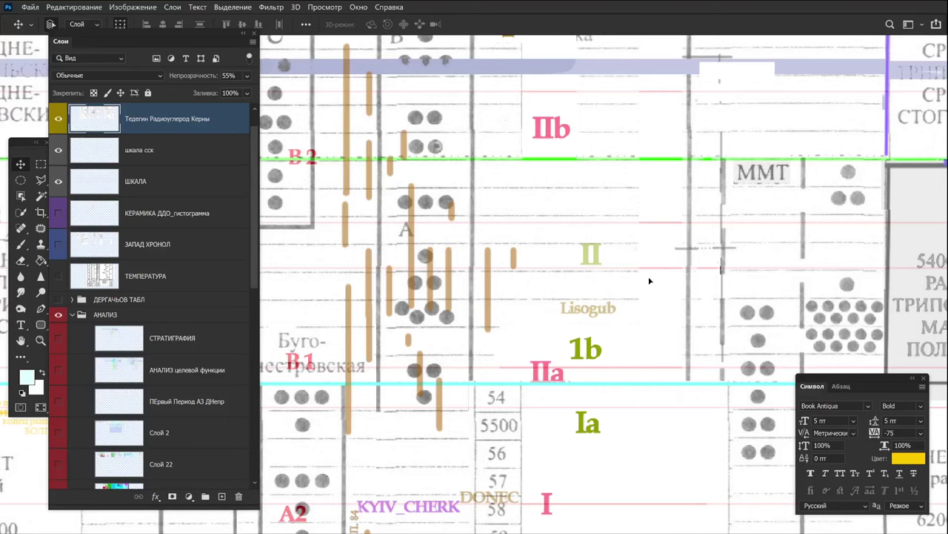
# Switch to the windowed screen mode with all panels hidden and inspect the chart from Ia and Lisogub up to Гумельница and III.
pyautogui.hotkey('shift', 'f')
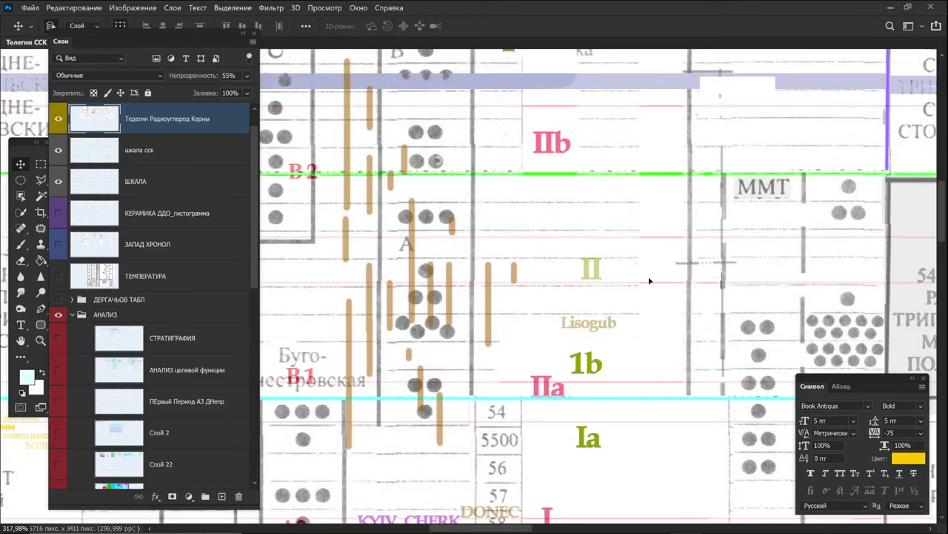
pyautogui.press('Tab')
pyautogui.scroll(3, 580, 319)
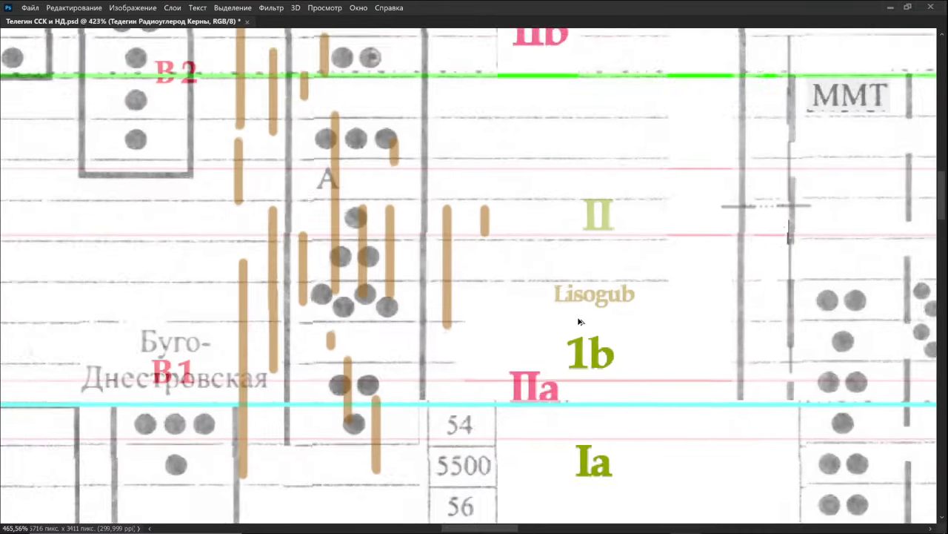
pyautogui.moveTo(459, 275); pyautogui.dragTo(629, 273)
pyautogui.scroll(-3, 608, 277)
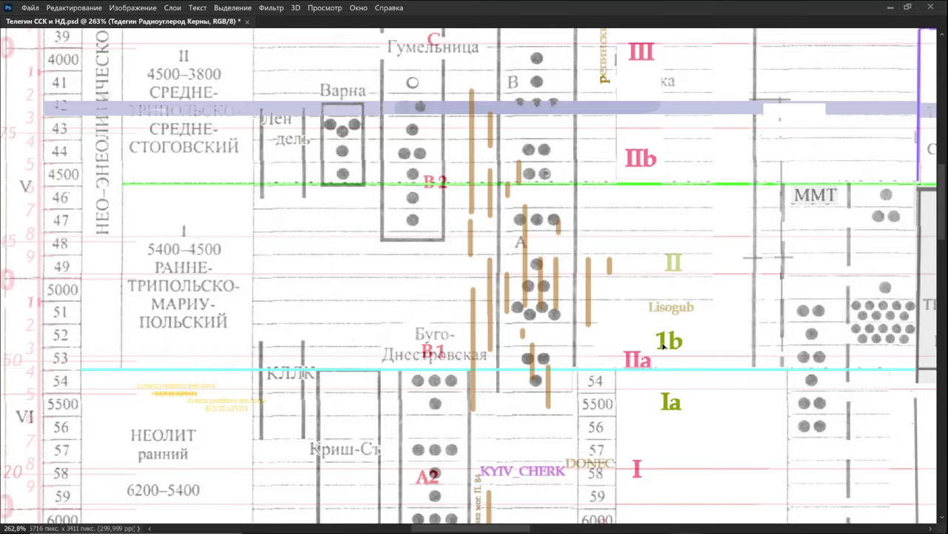
pyautogui.moveTo(663, 342); pyautogui.dragTo(654, 483)
pyautogui.moveTo(617, 259); pyautogui.dragTo(617, 395)
pyautogui.scroll(1, 545, 277)
pyautogui.scroll(7, 546, 276)
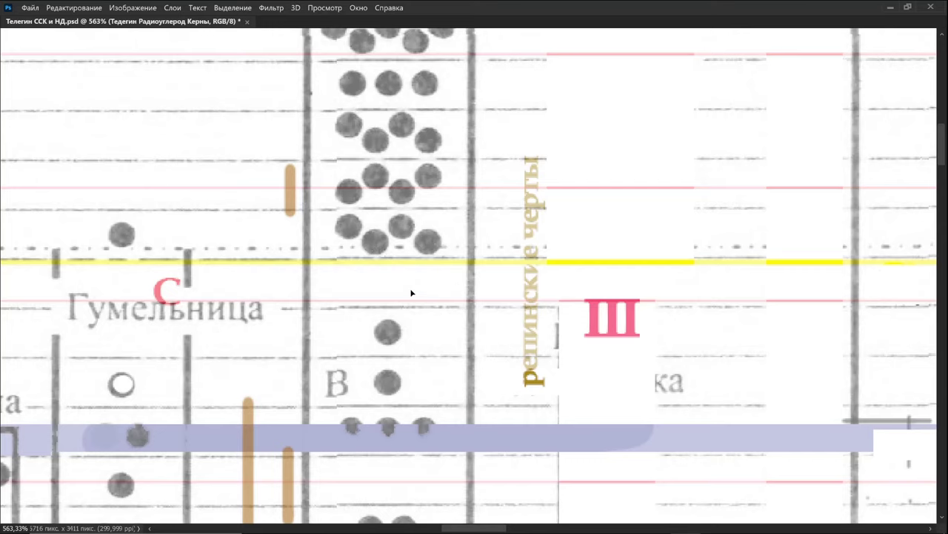
pyautogui.moveTo(411, 292); pyautogui.dragTo(583, 262)
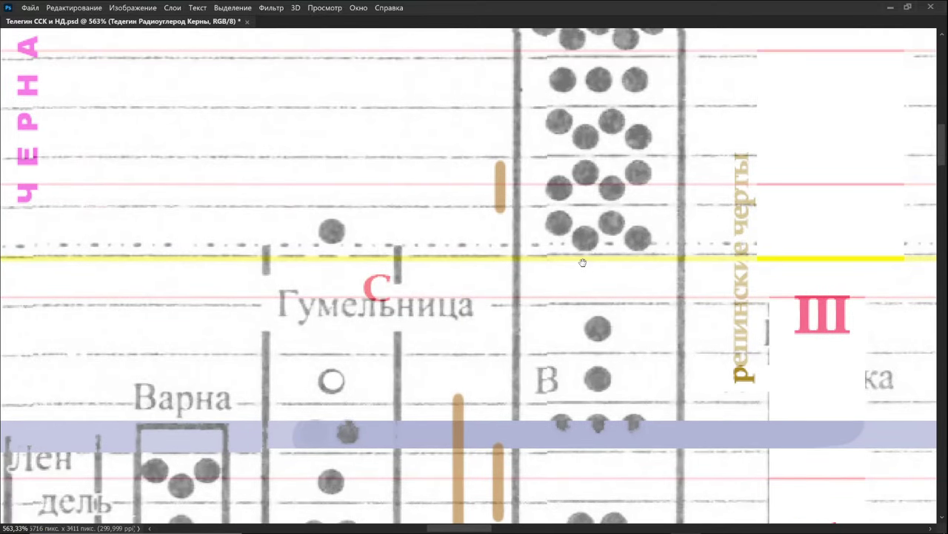
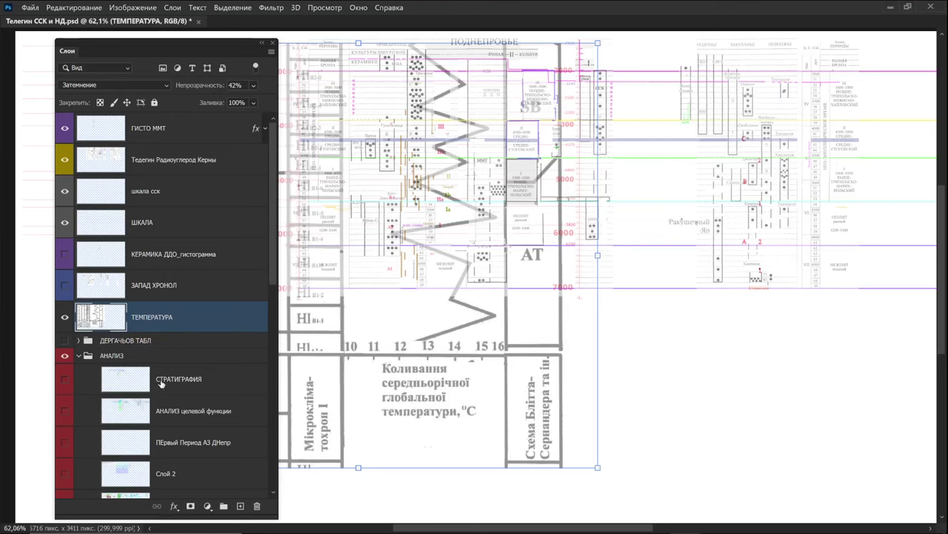
# Look through the layer list down to Фон, hide it, and examine the lower part of the overlaid temperature curve with its degree scale.
pyautogui.scroll(-15, 179, 380)
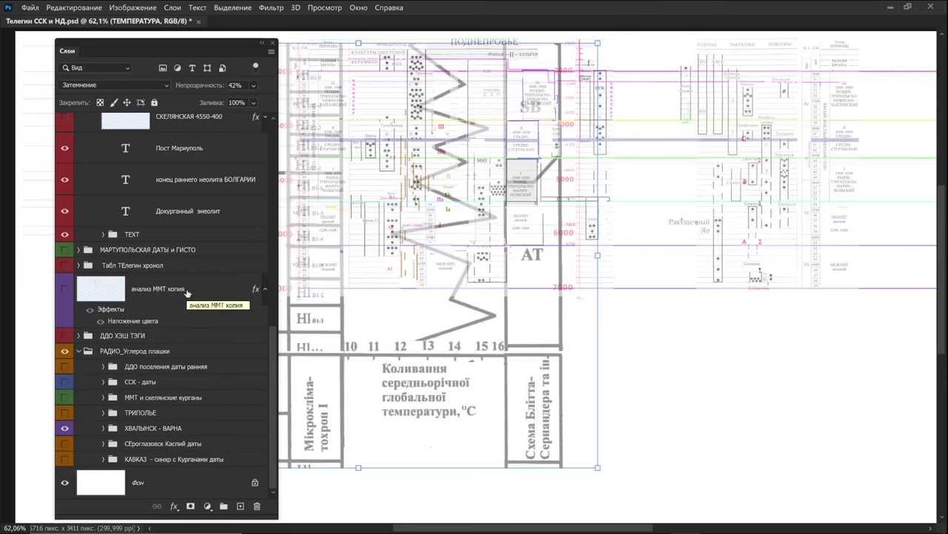
pyautogui.press('F7')
pyautogui.scroll(3, 479, 272)
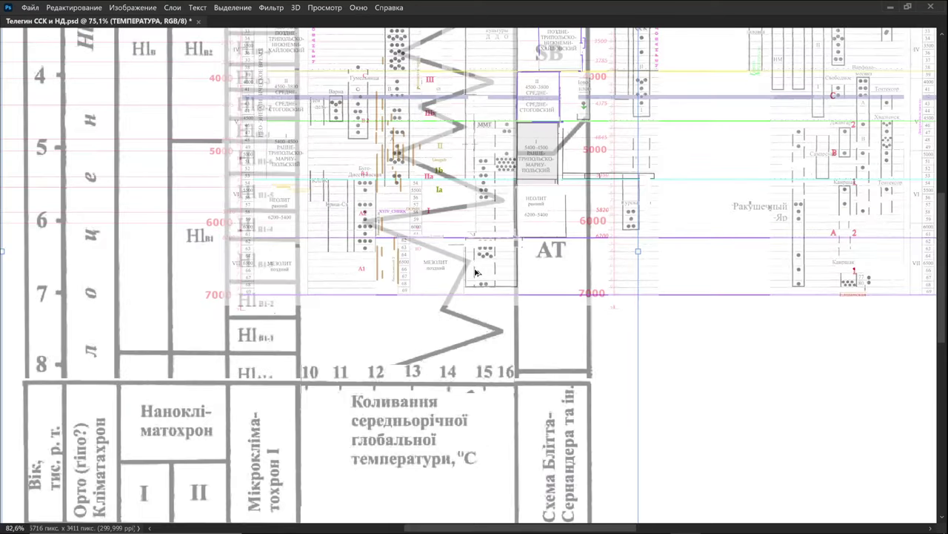
pyautogui.scroll(4, 400, 438)
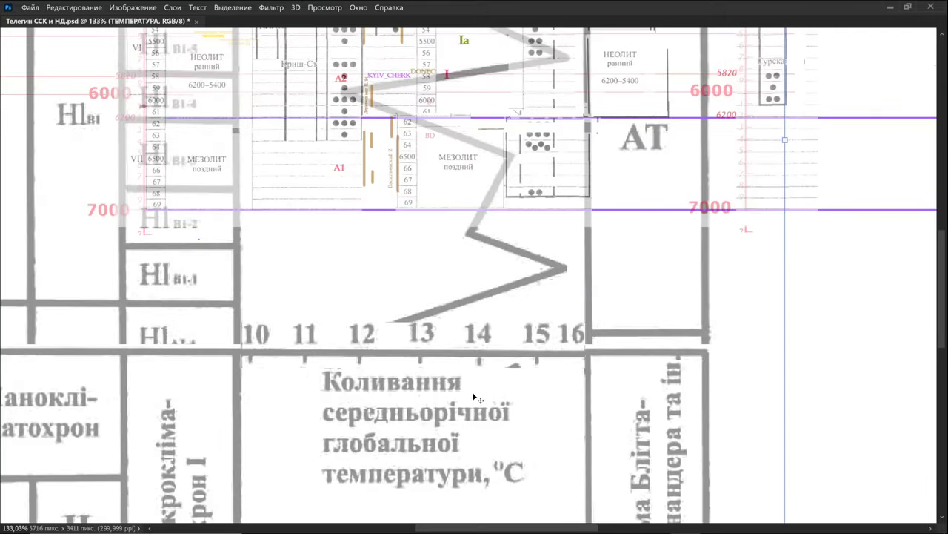
# Examine the whole temperature overlay against the chronology chart, from its degree scale up to the III–I labels and the ММТ column.
pyautogui.scroll(-6, 457, 273)
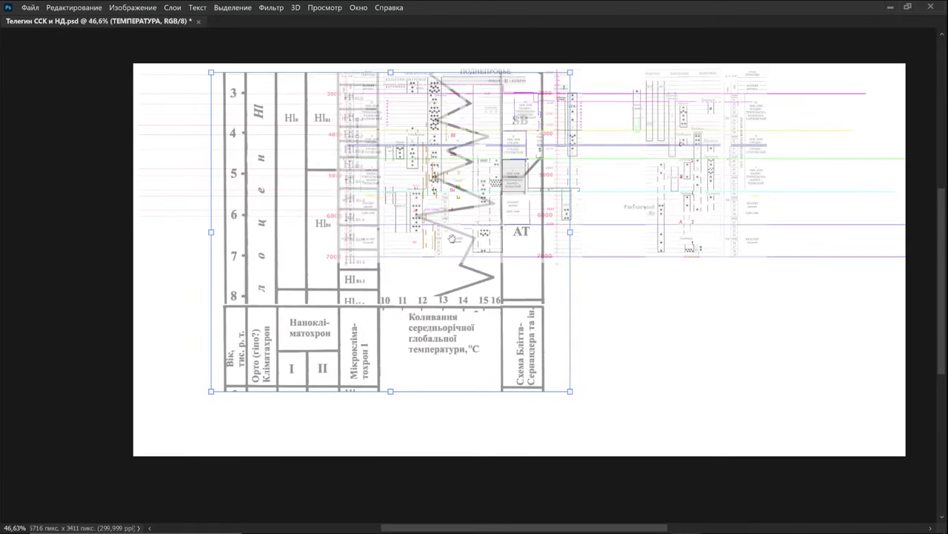
pyautogui.moveTo(451, 238); pyautogui.dragTo(462, 277)
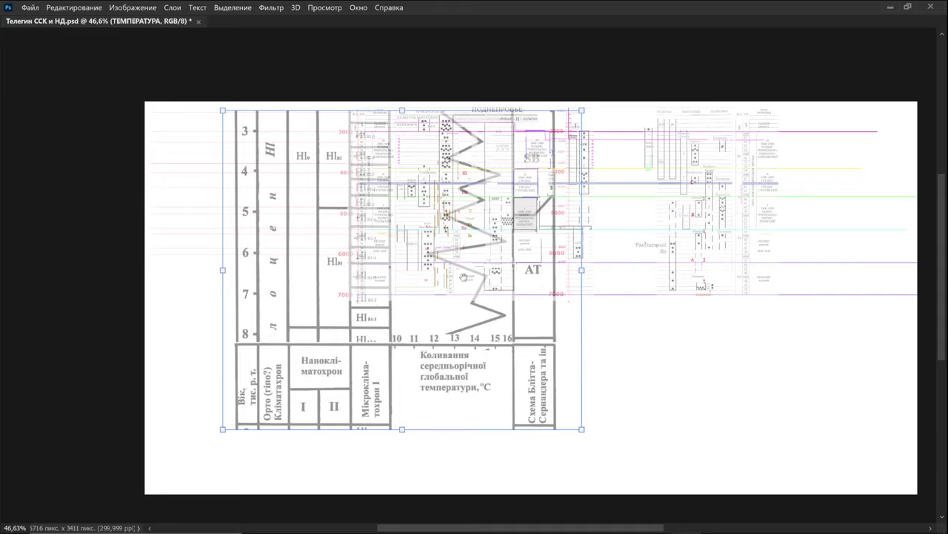
pyautogui.moveTo(463, 277); pyautogui.dragTo(483, 352)
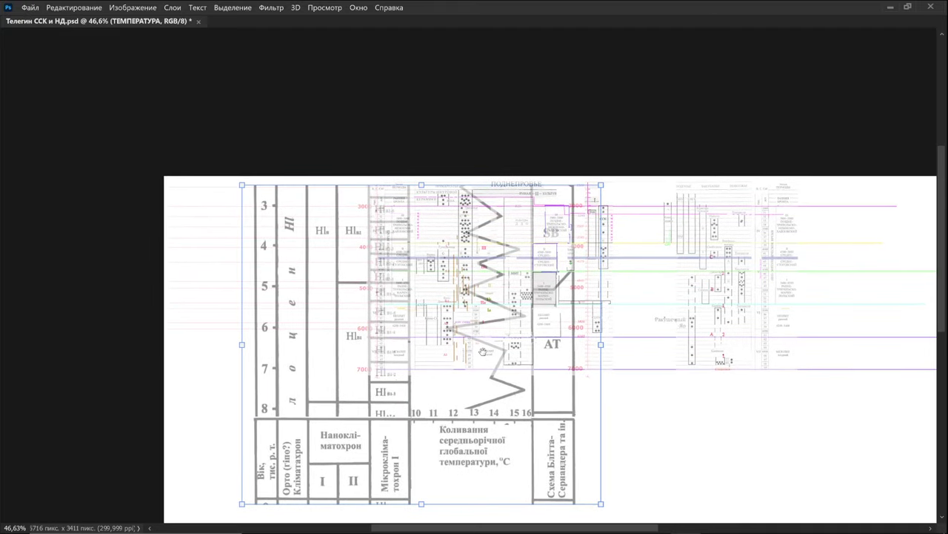
pyautogui.scroll(5, 445, 331)
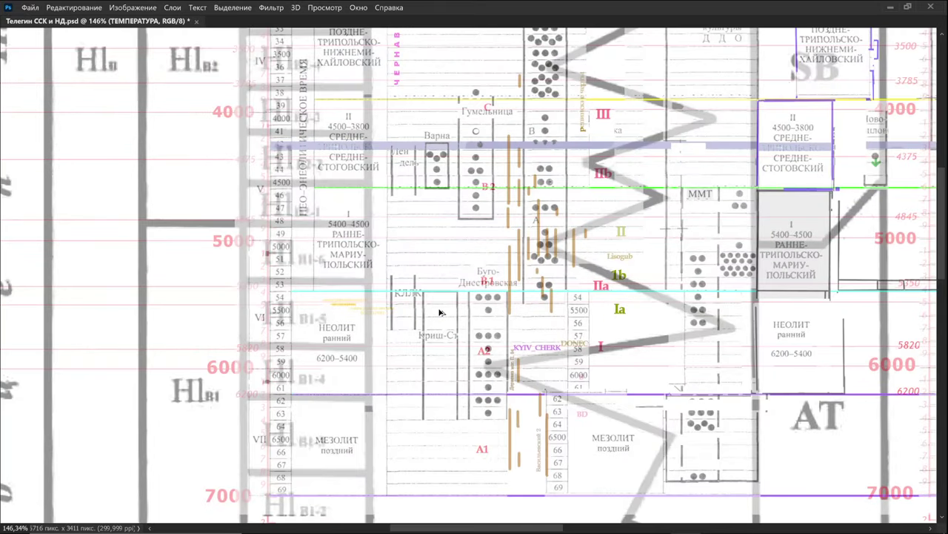
pyautogui.scroll(-1, 440, 313)
pyautogui.moveTo(633, 325); pyautogui.dragTo(526, 315)
pyautogui.scroll(4, 605, 275)
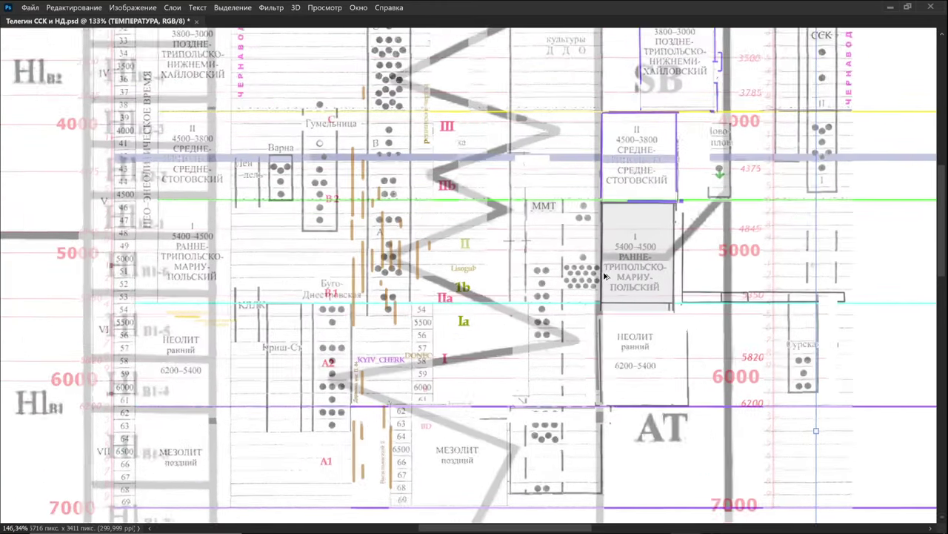
pyautogui.moveTo(667, 327); pyautogui.dragTo(493, 310)
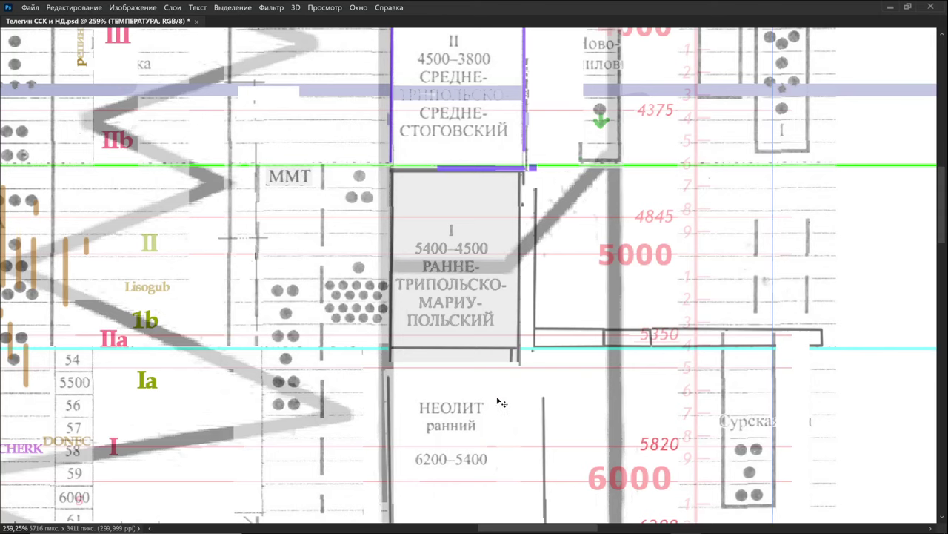
# Compare the 5400–4500, 4500–3800 and 3800–3000 period boxes and НЕОЛИТ ранний with the ММТ dots and neighbouring temperature curve.
pyautogui.scroll(-3, 519, 340)
pyautogui.scroll(9, 521, 339)
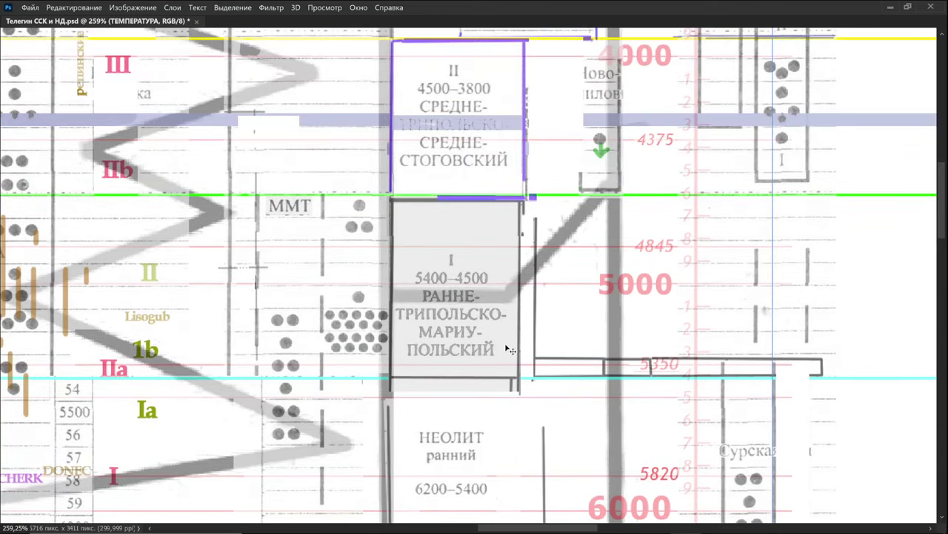
pyautogui.scroll(1, 525, 344)
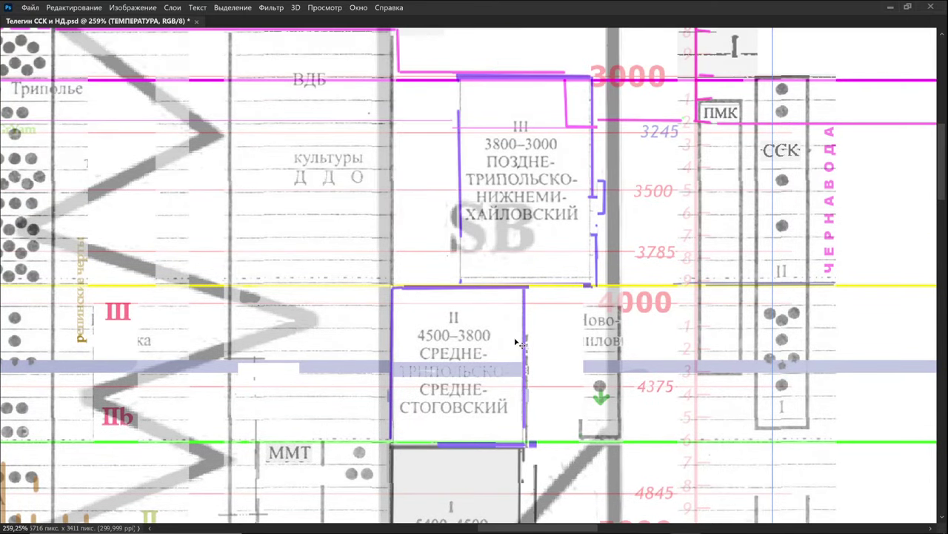
pyautogui.scroll(-6, 518, 342)
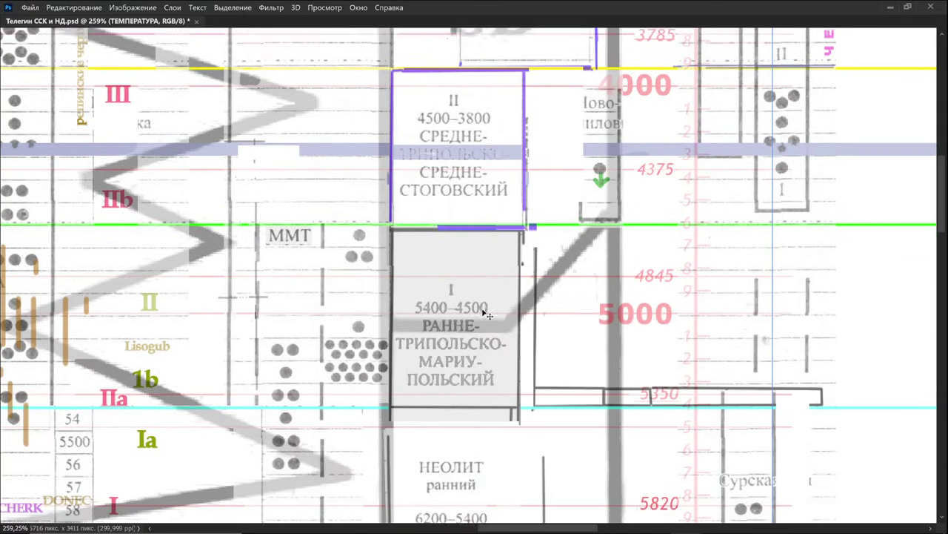
pyautogui.scroll(-3, 489, 316)
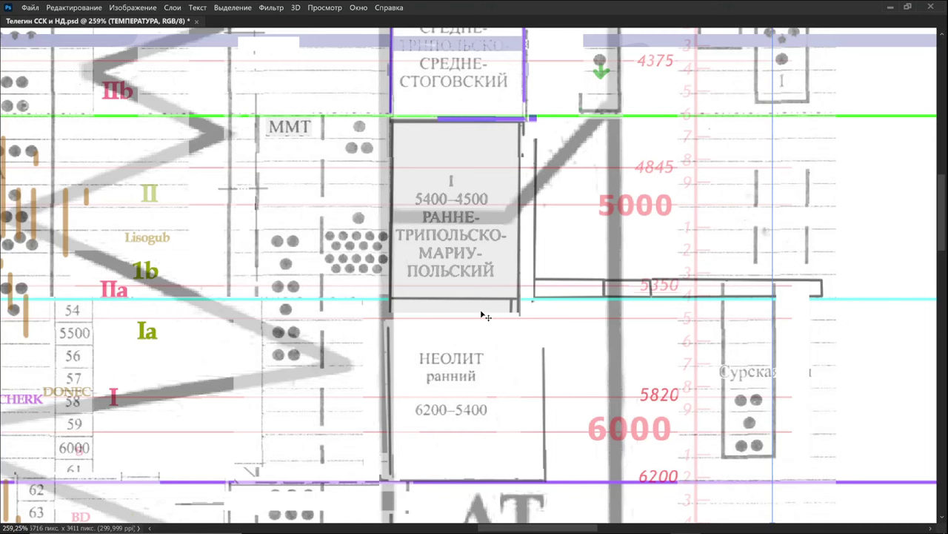
pyautogui.scroll(6, 874, 399)
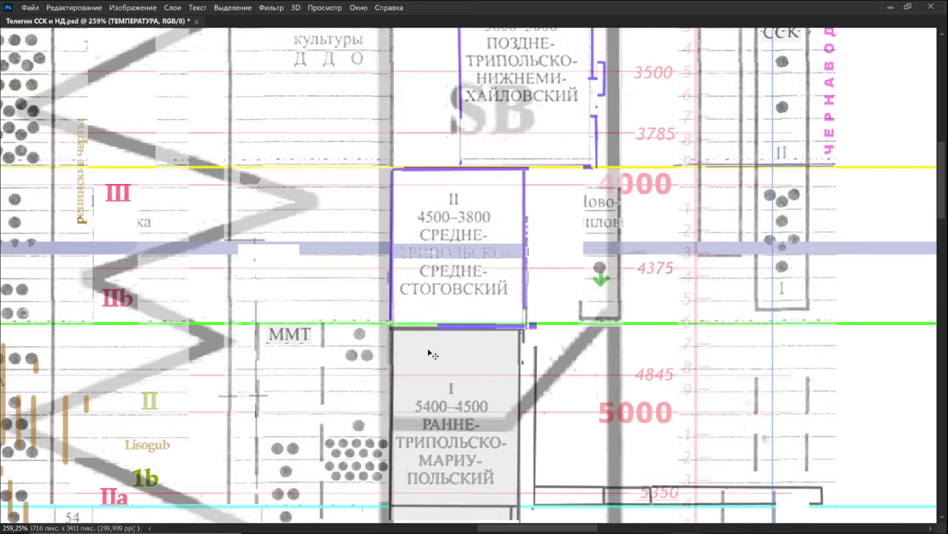
pyautogui.scroll(-5, 433, 355)
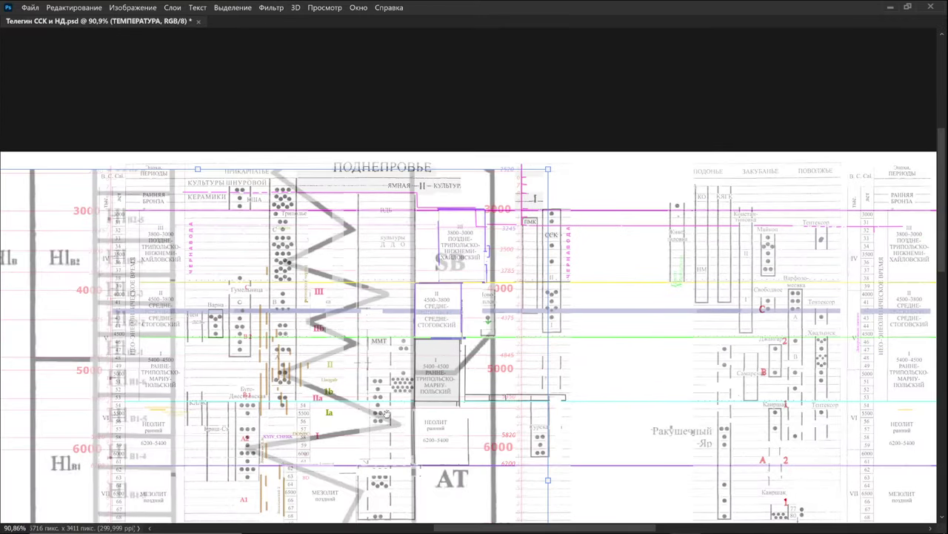
# Trace the temperature curve between ПОДНЕПРОВЬЕ and the 10–16 degree scale, comparing its bends with the dots, brown date bars and period labels.
pyautogui.moveTo(386, 414); pyautogui.dragTo(612, 157)
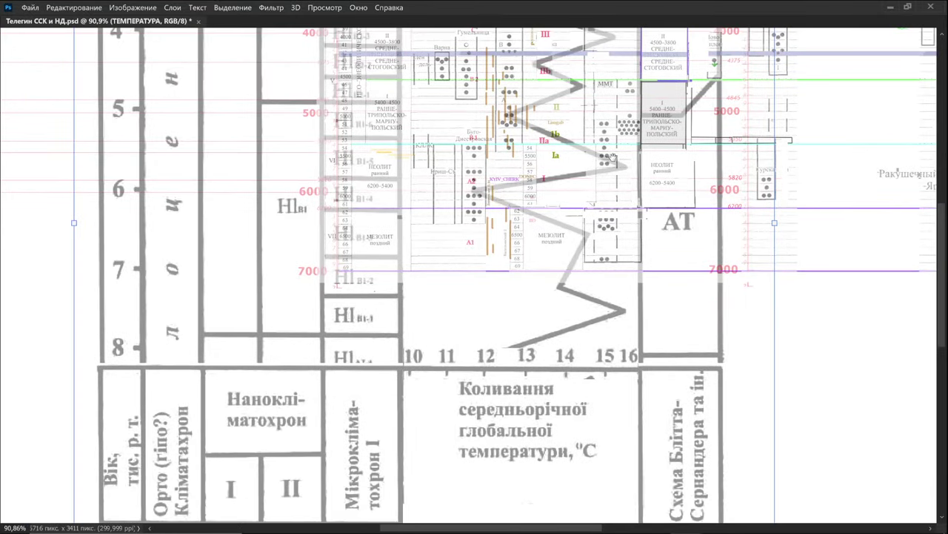
pyautogui.moveTo(604, 202); pyautogui.dragTo(554, 387)
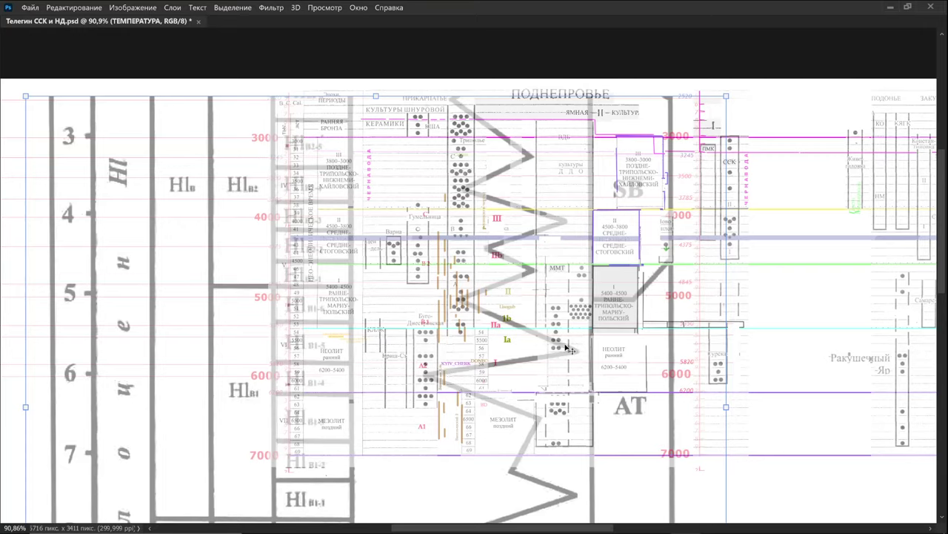
pyautogui.scroll(5, 467, 304)
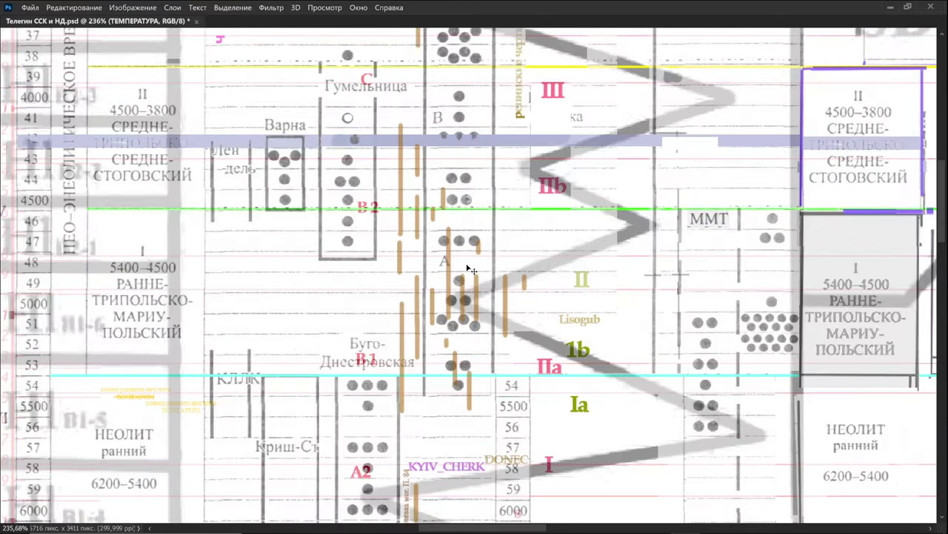
pyautogui.scroll(-2, 481, 260)
pyautogui.scroll(4, 483, 260)
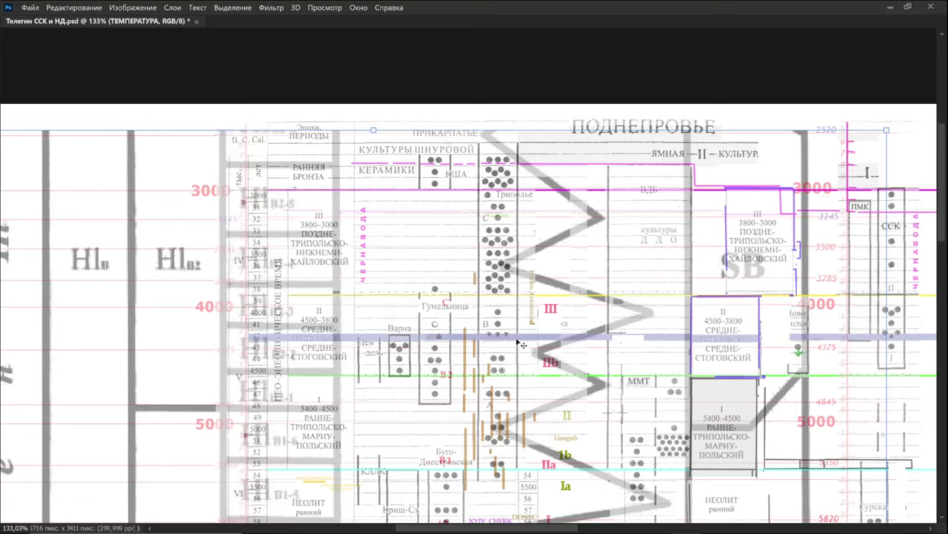
pyautogui.scroll(-5, 521, 343)
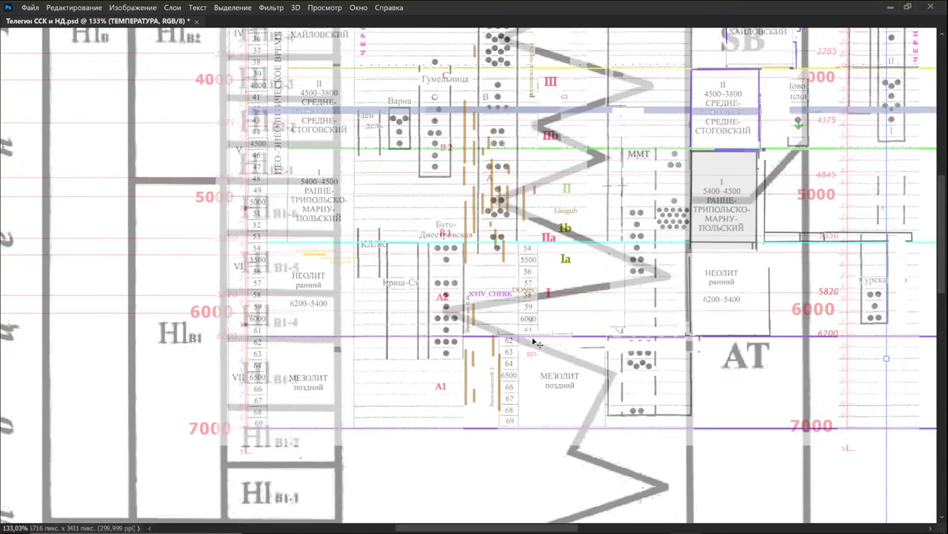
pyautogui.scroll(-6, 537, 343)
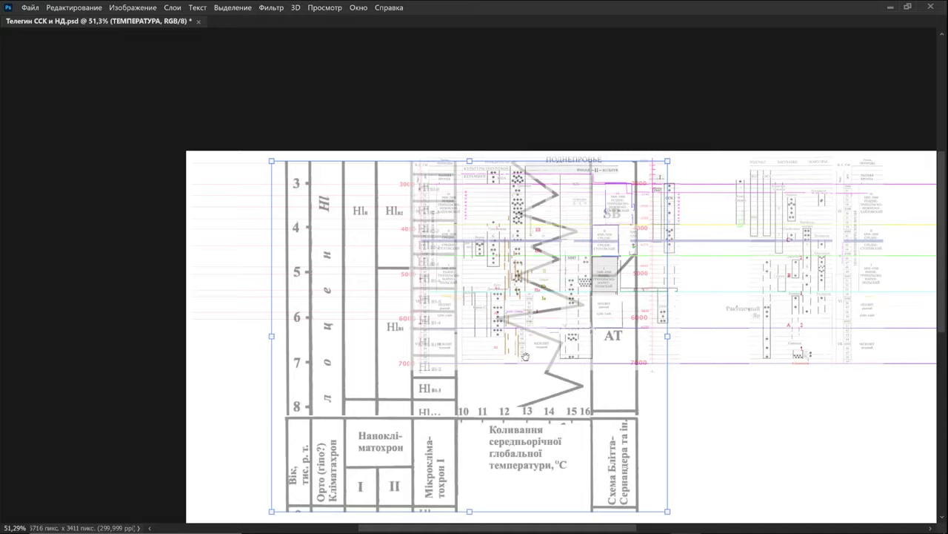
pyautogui.scroll(5, 525, 355)
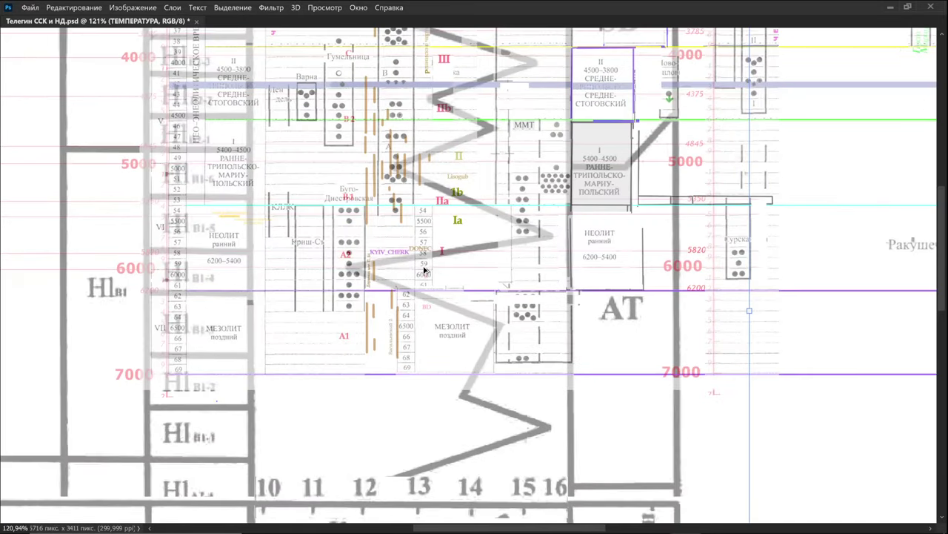
pyautogui.scroll(-3, 450, 271)
# Bring back the panels and layer list, hide the ТЕМПЕРАТУРА layer and show the ЗАПАД ХРОНОЛ layer.
pyautogui.press('Tab')
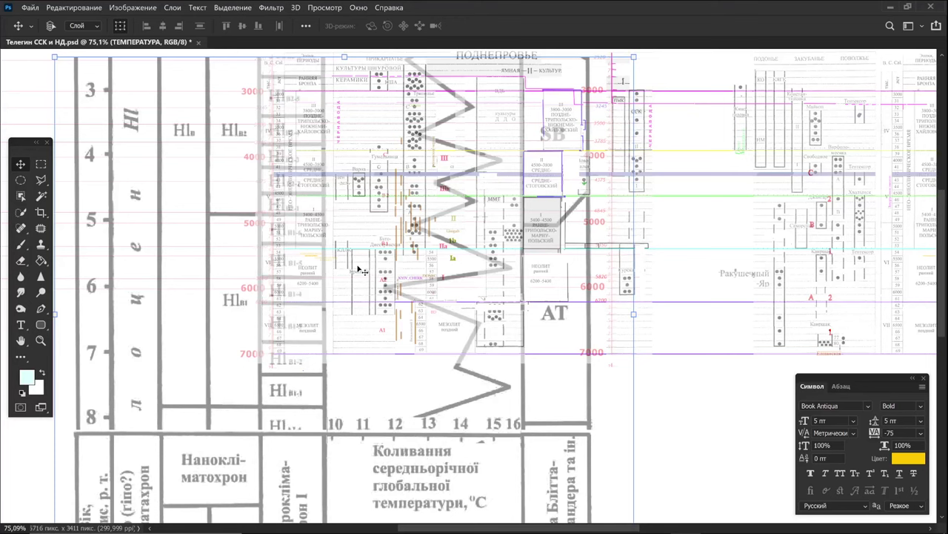
pyautogui.press('F7')
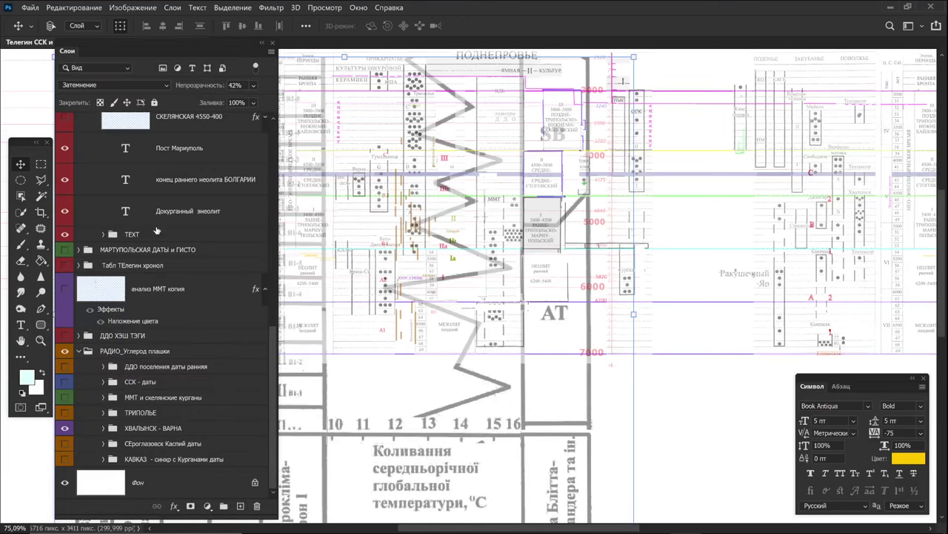
pyautogui.scroll(10, 156, 230)
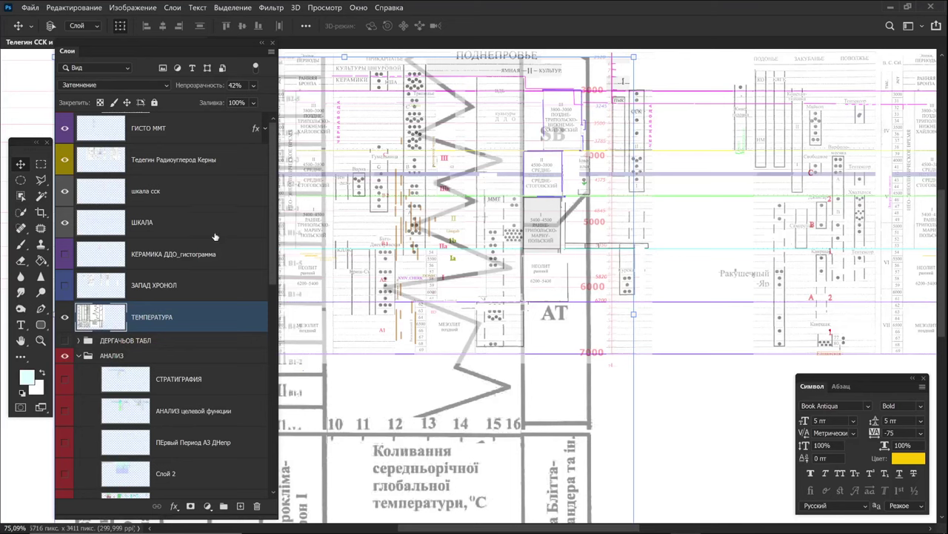
pyautogui.click(65, 317)
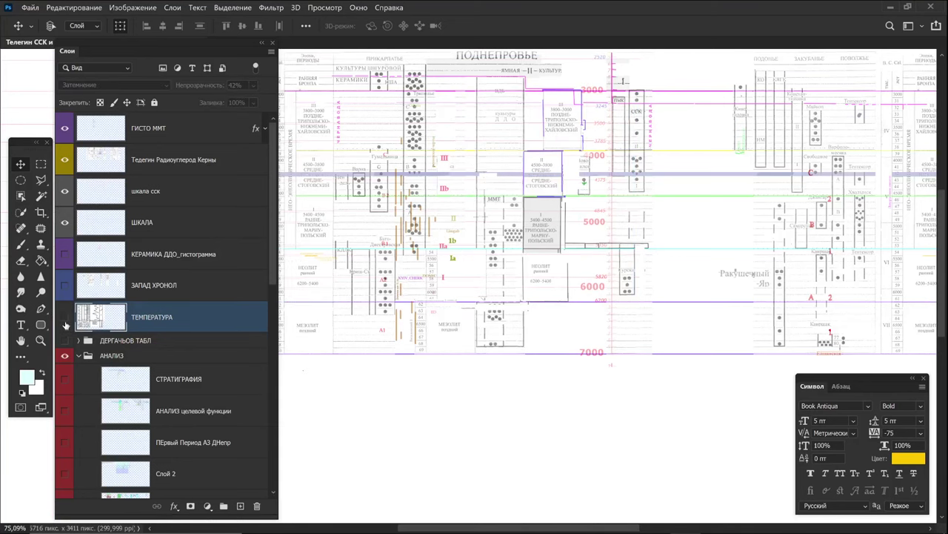
pyautogui.click(65, 286)
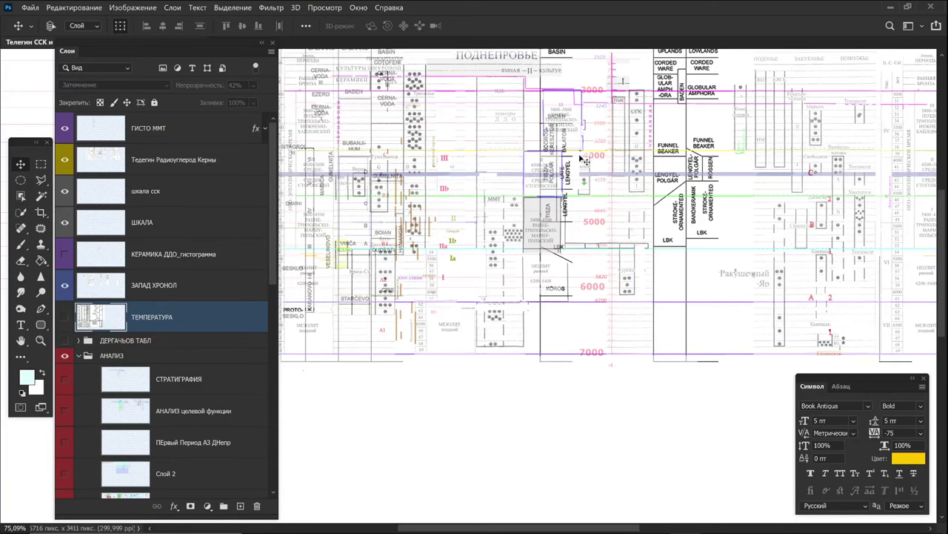
# Inspect the western chronology overlay around GUMELNITA, BOIAN and VINČA against the Варна and Гумельница columns.
pyautogui.moveTo(487, 140); pyautogui.dragTo(541, 238)
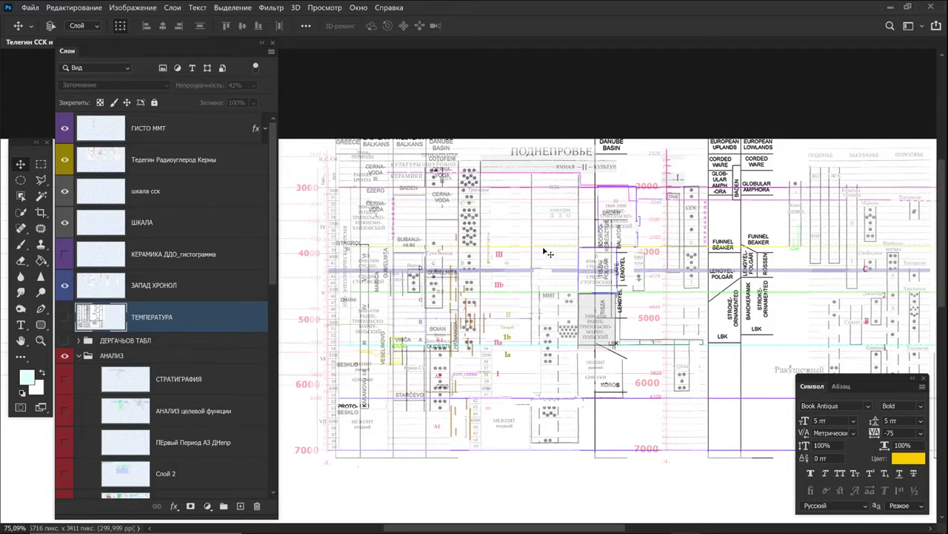
pyautogui.scroll(8, 495, 232)
pyautogui.moveTo(736, 320); pyautogui.dragTo(890, 301)
pyautogui.moveTo(452, 169); pyautogui.dragTo(606, 89)
pyautogui.scroll(2, 541, 292)
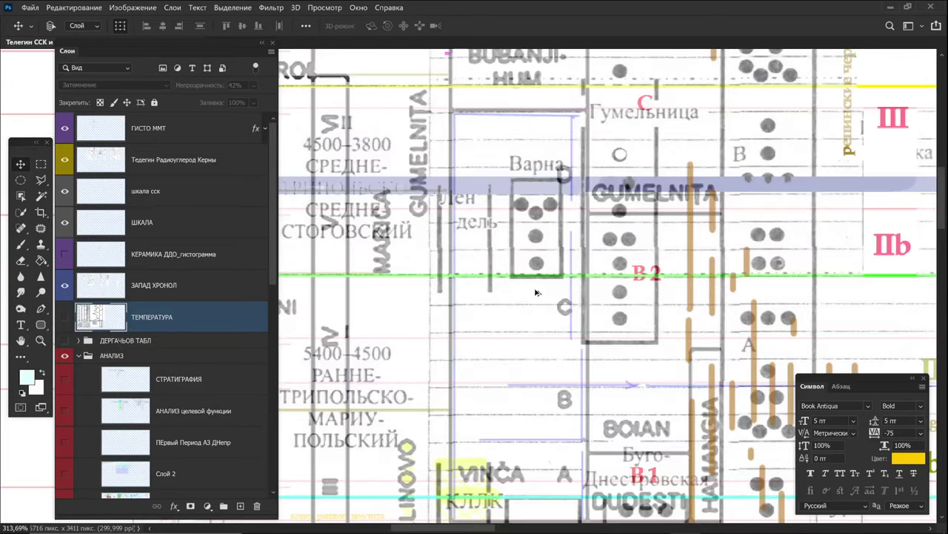
# Check the separate DANUBE BASIN column with CHAM, MONDSEE and ALTHEIM against the date scale and the Balkan column headings.
pyautogui.scroll(-4, 541, 293)
pyautogui.hscroll(-2, 492, 212)
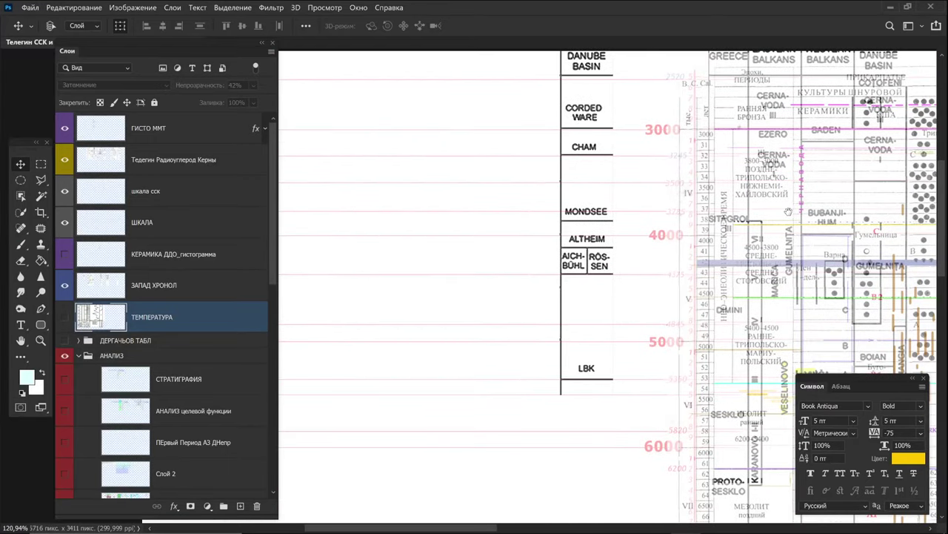
pyautogui.scroll(2, 510, 238)
pyautogui.scroll(3, 509, 238)
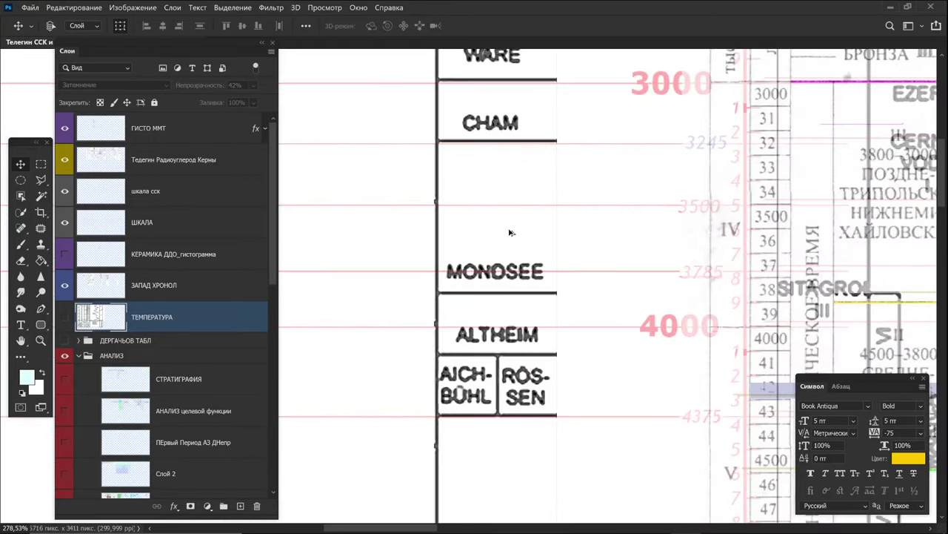
pyautogui.scroll(-4, 538, 274)
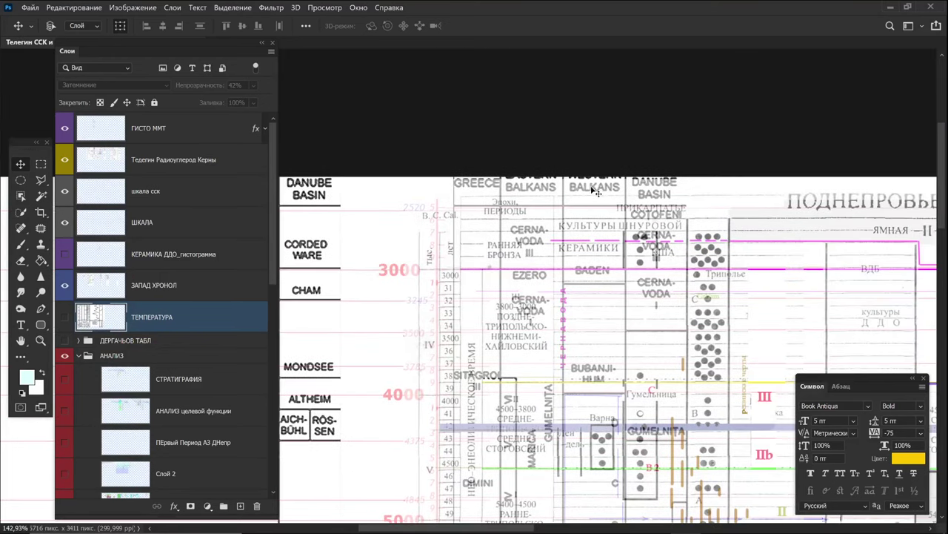
# Select the ЗАПАД ХРОНОЛ layer, hide the layer list and shift the overlay horizontally about 5.2% to the left.
pyautogui.click(146, 293)
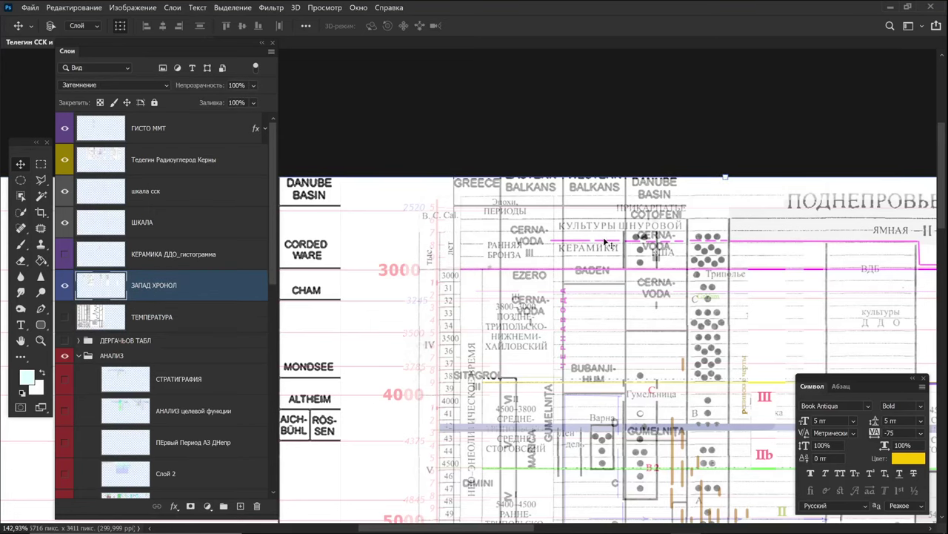
pyautogui.press('F7')
pyautogui.scroll(3, 604, 260)
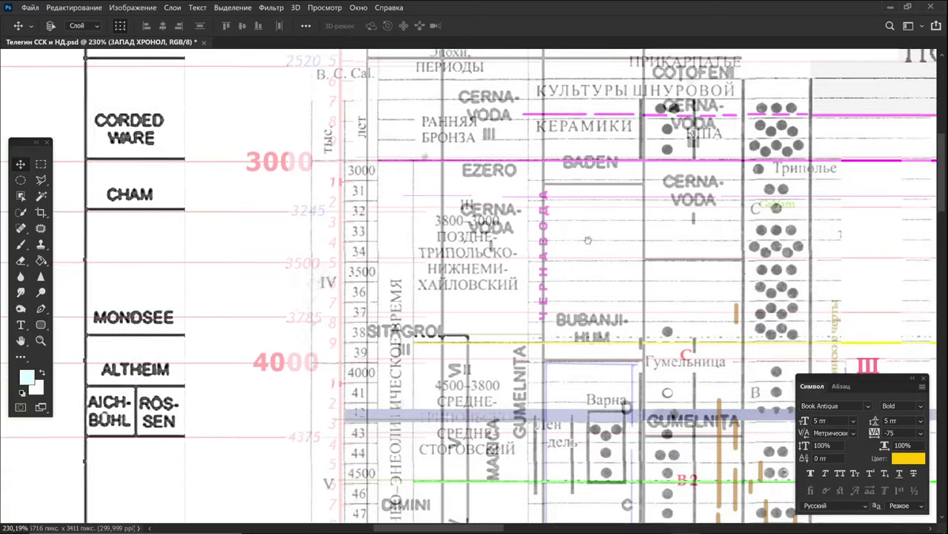
pyautogui.moveTo(587, 240); pyautogui.dragTo(589, 179)
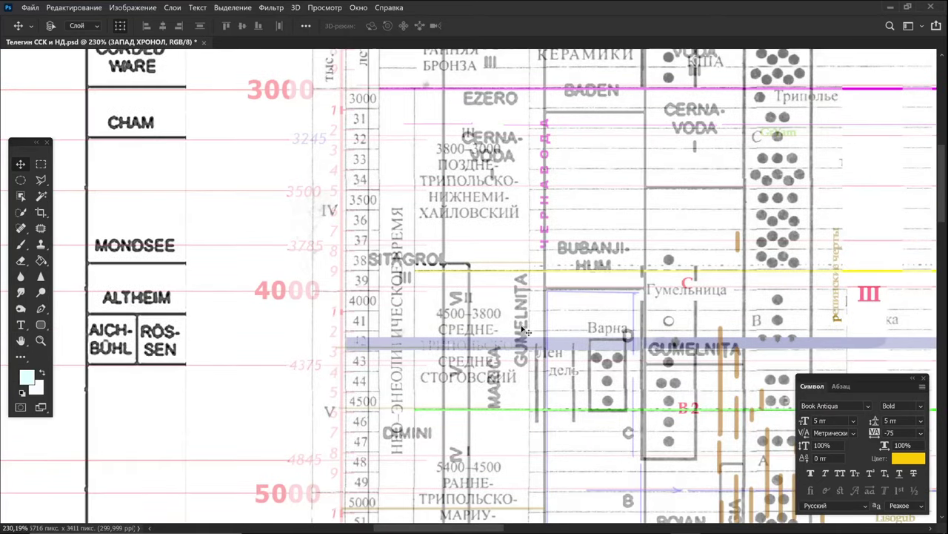
pyautogui.moveTo(526, 329); pyautogui.dragTo(326, 331)
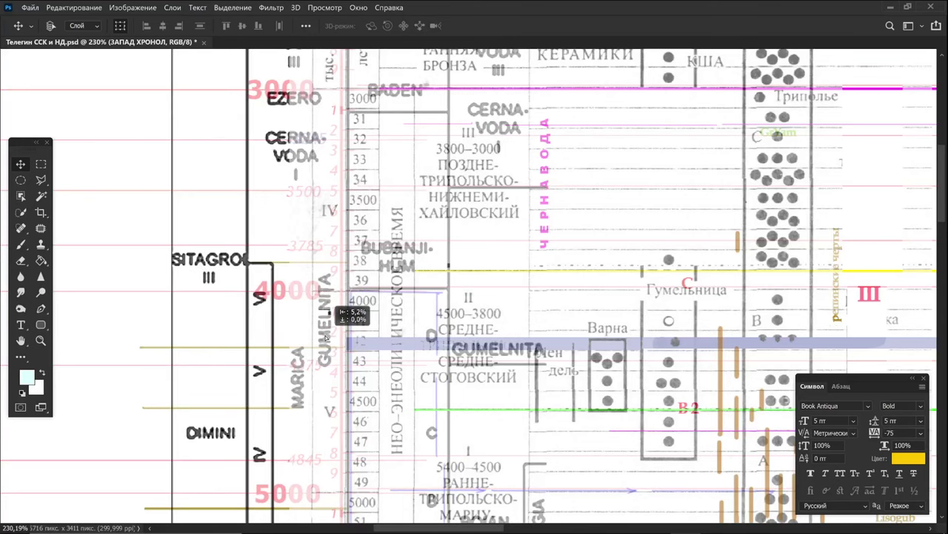
# Shift the western chronology overlay to the right so STARČEVO lies over the НЕОЛИТ column and CRIȘ over the Криш-Ст column.
pyautogui.moveTo(604, 430); pyautogui.dragTo(619, 78)
pyautogui.moveTo(591, 237); pyautogui.dragTo(625, 198)
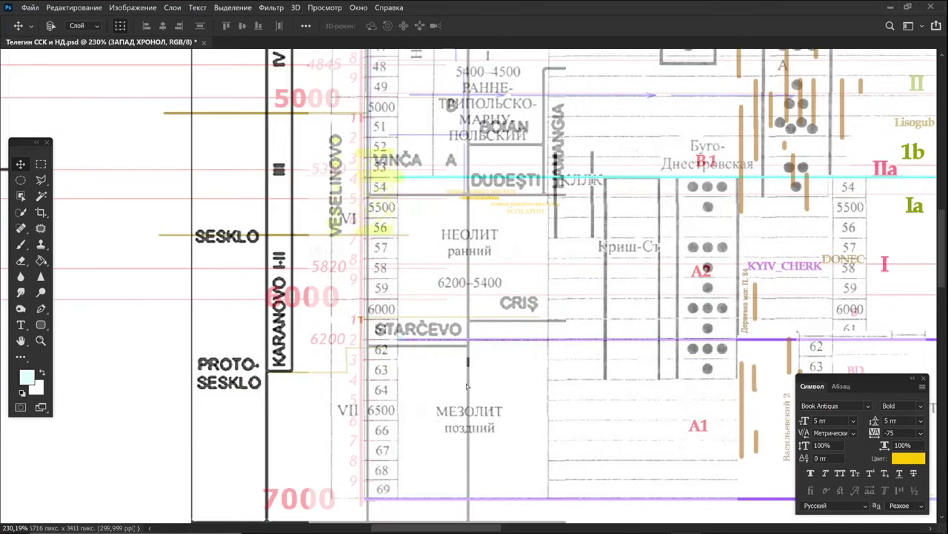
pyautogui.click(466, 383)
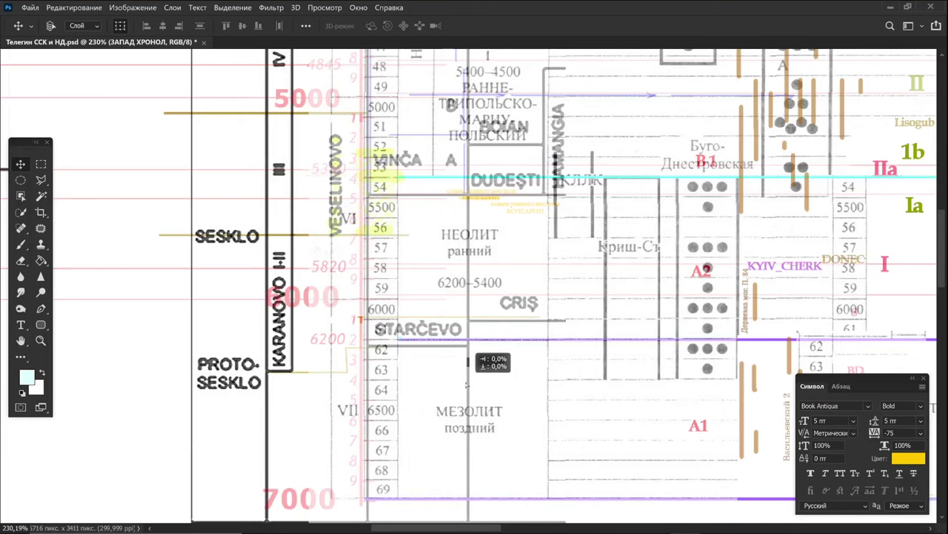
pyautogui.moveTo(466, 383); pyautogui.dragTo(559, 405)
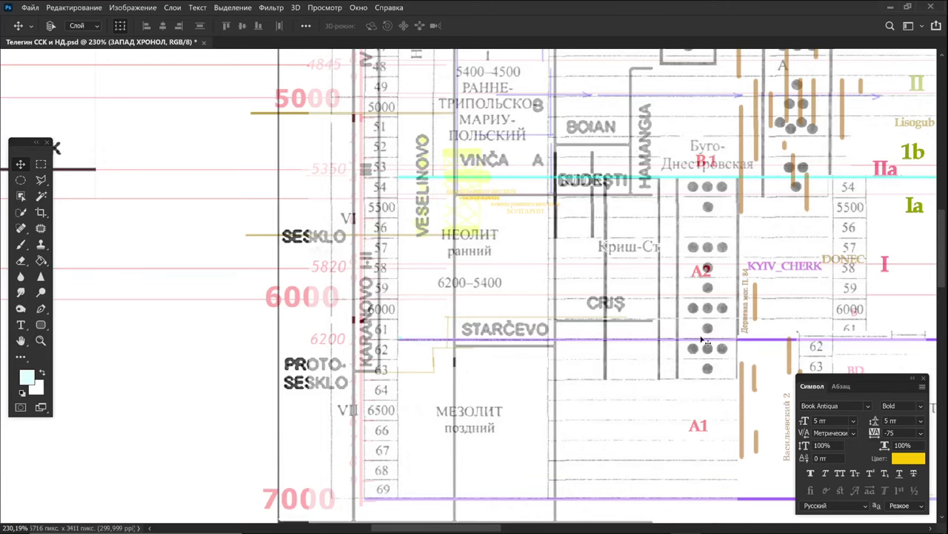
# Hide the panels in full-screen view and compare CRIȘ and STARČEVO with the Криш-Ст column and the date scale.
pyautogui.scroll(3, 704, 293)
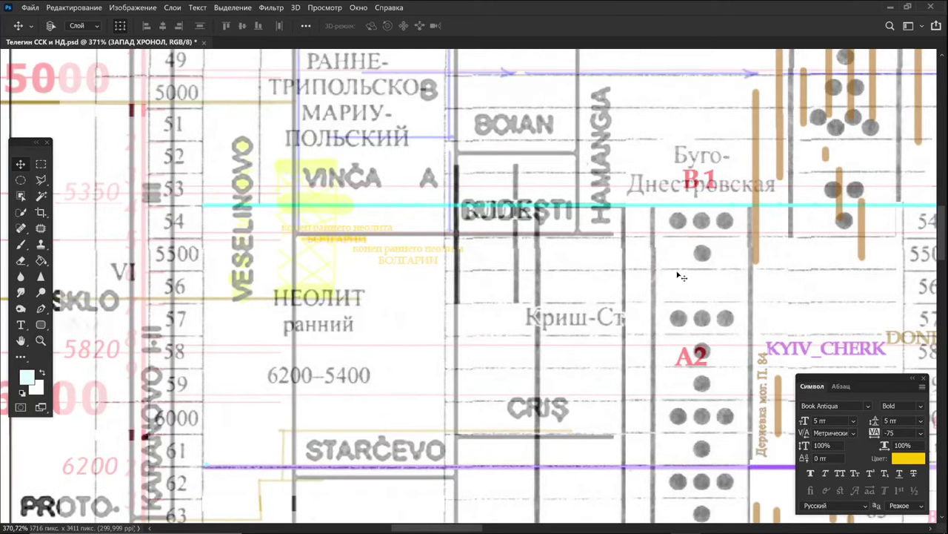
pyautogui.press('Tab')
pyautogui.press('f')
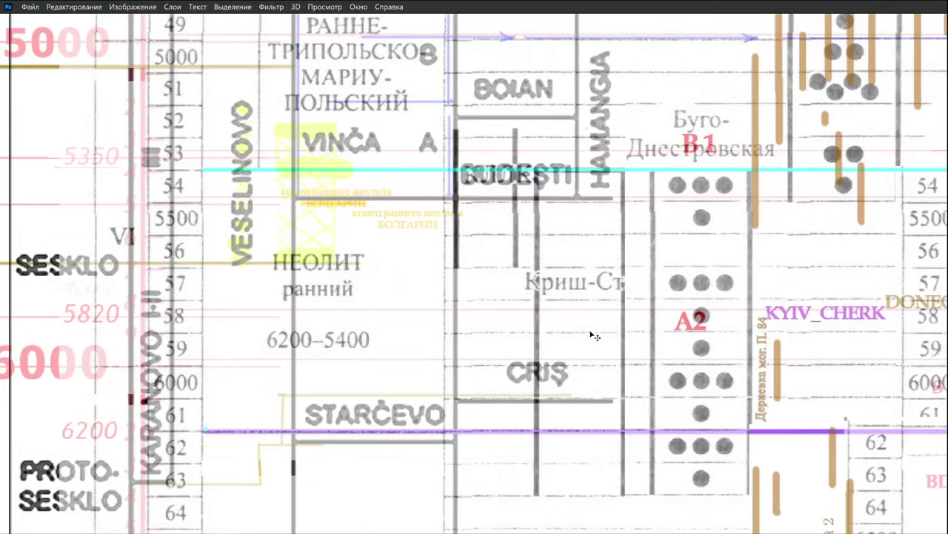
pyautogui.scroll(3, 550, 214)
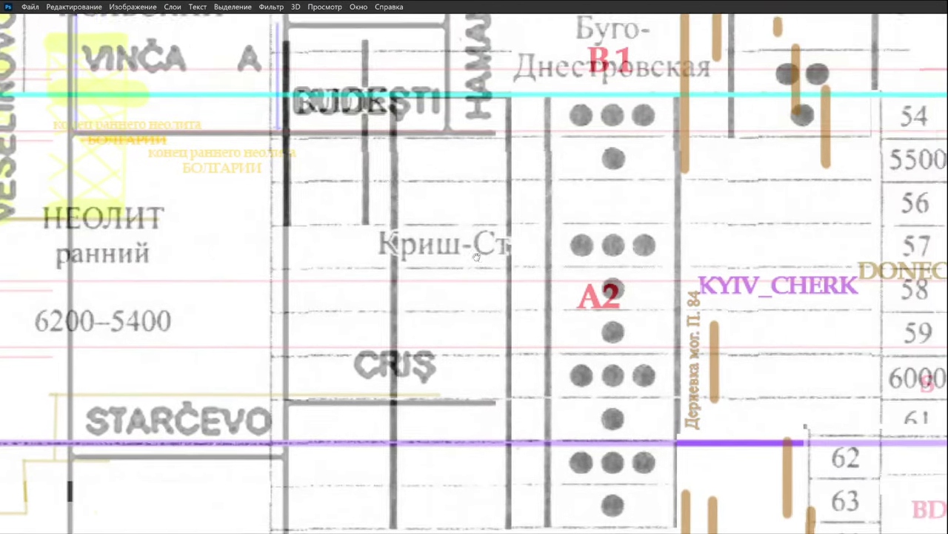
pyautogui.moveTo(476, 256); pyautogui.dragTo(397, 248)
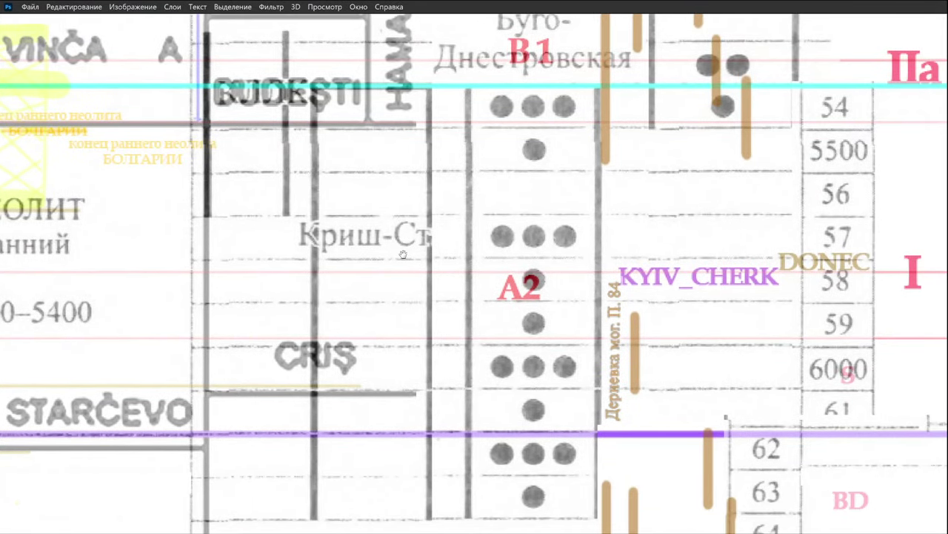
pyautogui.scroll(-3, 475, 345)
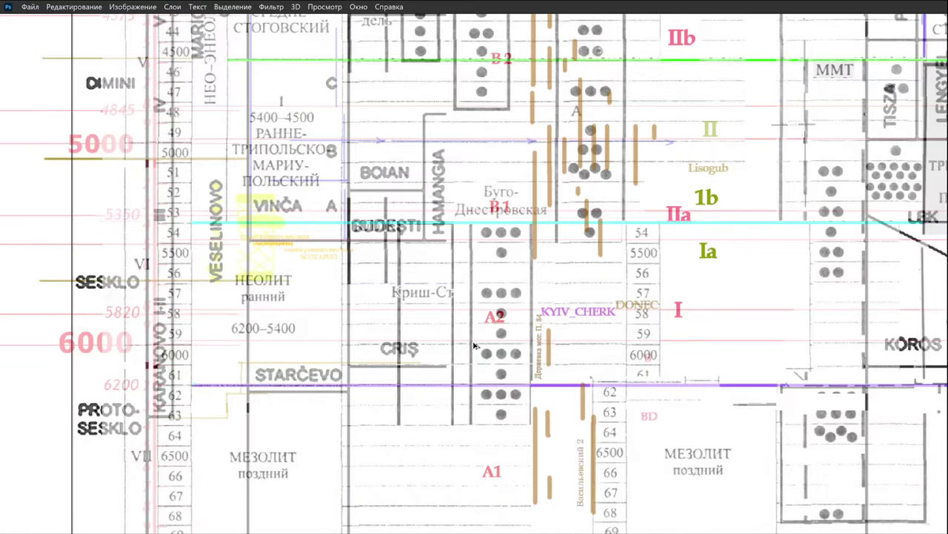
pyautogui.scroll(-2, 475, 345)
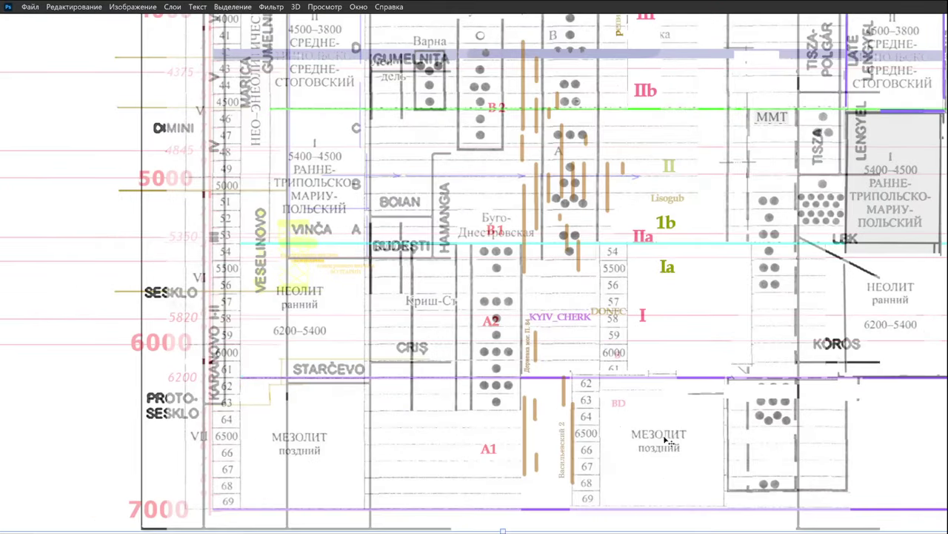
# Compare the KÖRÖS, LBK, Сурская and Ракушечный Яр columns with the Криш-Ст area along the 6200 line.
pyautogui.moveTo(745, 441); pyautogui.dragTo(148, 398)
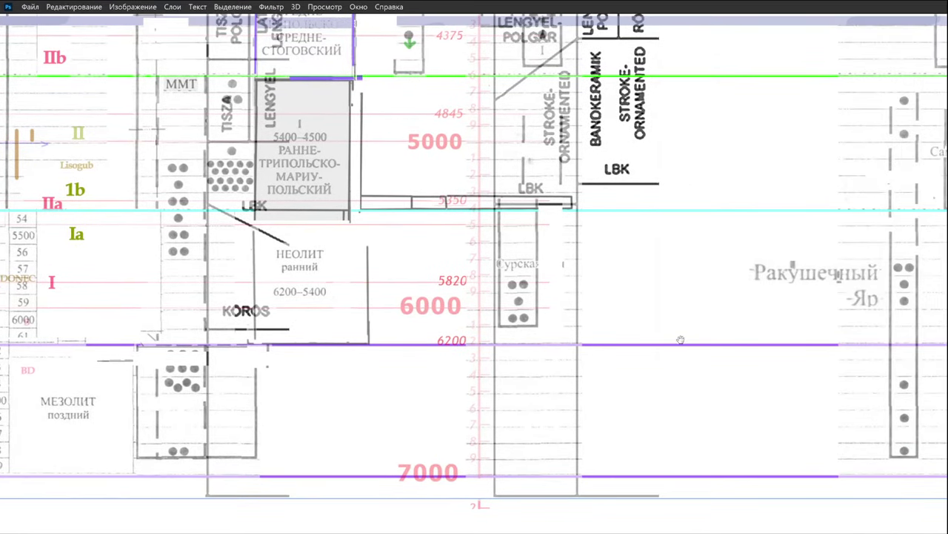
pyautogui.moveTo(681, 340); pyautogui.dragTo(844, 341)
pyautogui.moveTo(542, 327); pyautogui.dragTo(586, 327)
pyautogui.moveTo(333, 327); pyautogui.dragTo(698, 335)
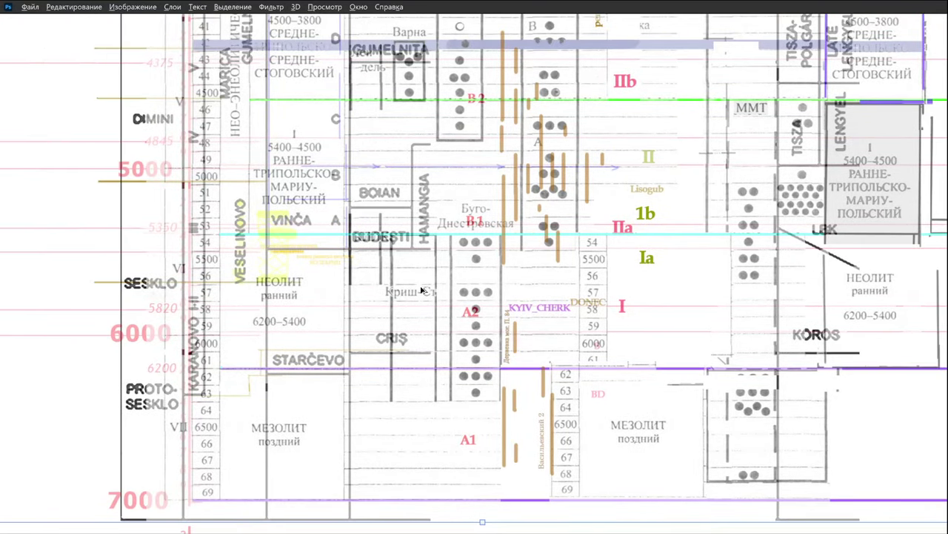
pyautogui.scroll(3, 400, 288)
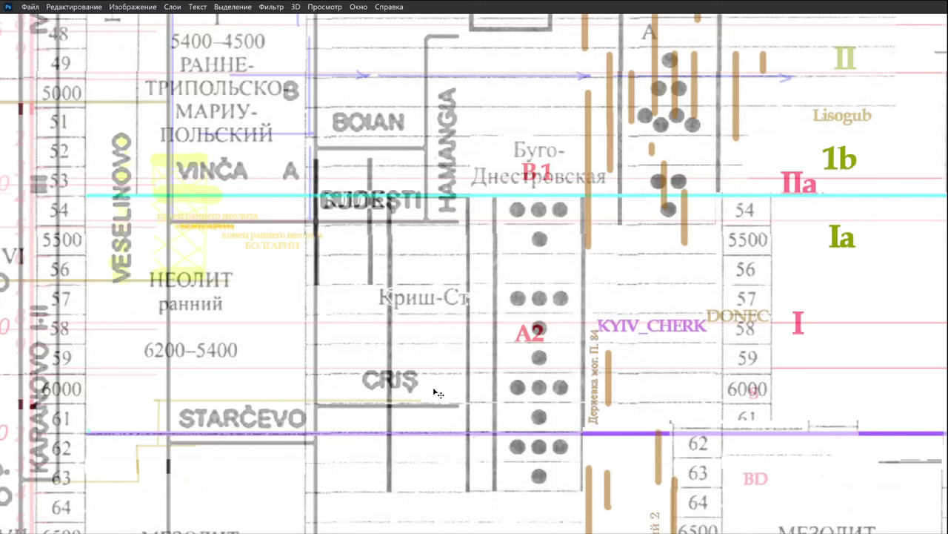
# Examine the overlay from the DANUBE BASIN heading down through CERNAVODA and GUMELNITA against the Варна and Гумельница columns.
pyautogui.scroll(5, 466, 212)
pyautogui.scroll(10, 456, 179)
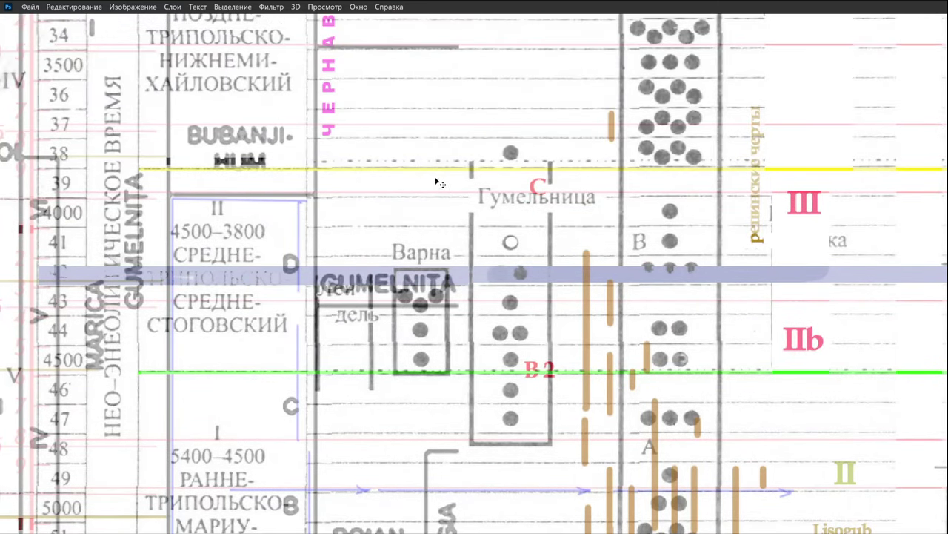
pyautogui.scroll(3, 435, 170)
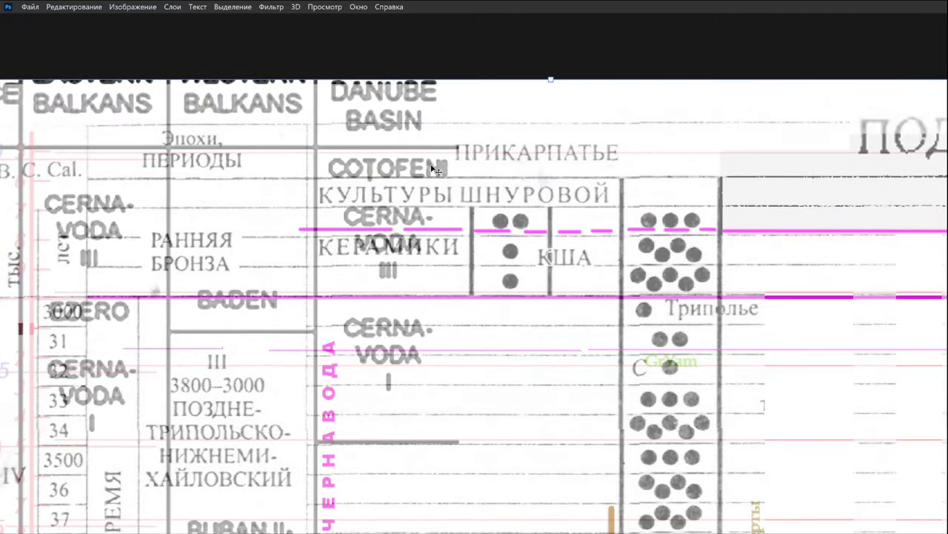
pyautogui.scroll(-9, 437, 171)
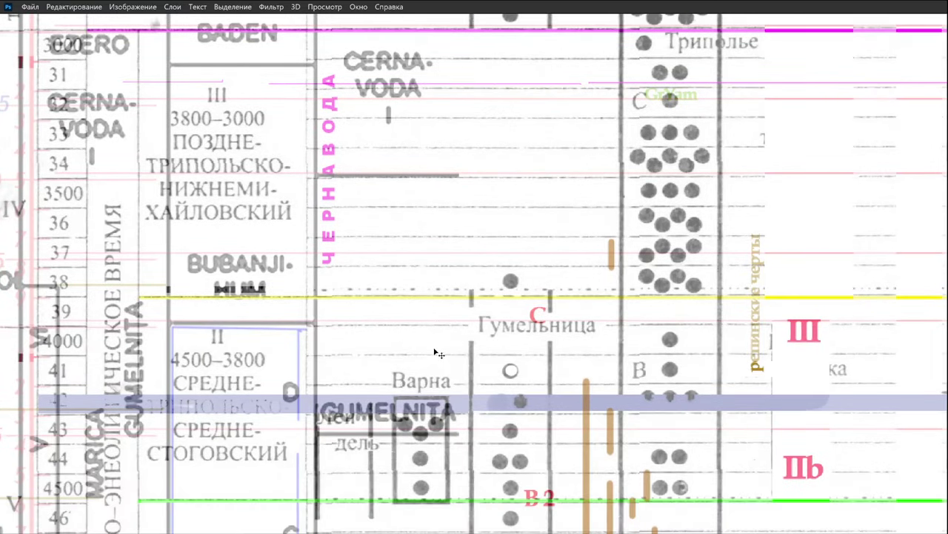
pyautogui.scroll(-9, 457, 361)
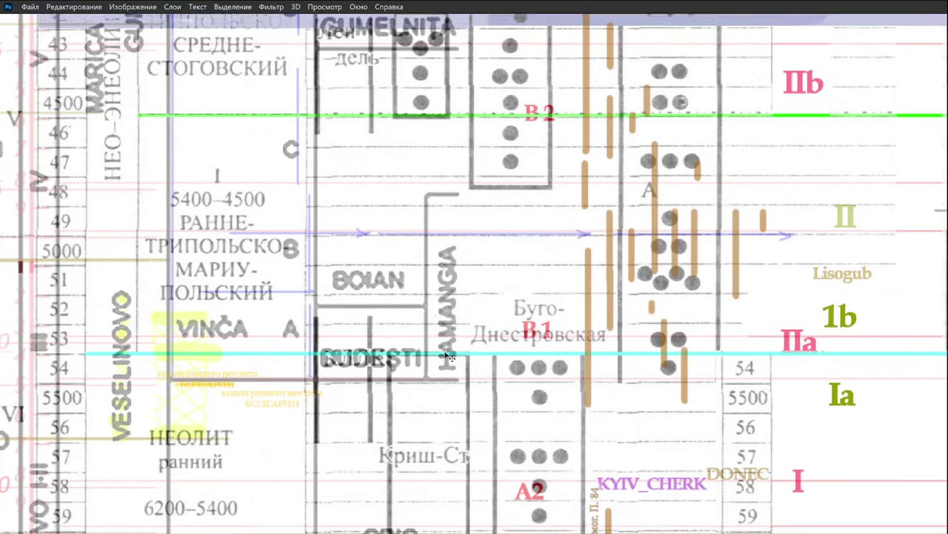
# Check BOIAN, HAMANGIA and DUDEȘTI against the Буго-Днестровская column and the dates between 4500 and 6000.
pyautogui.scroll(-5, 454, 361)
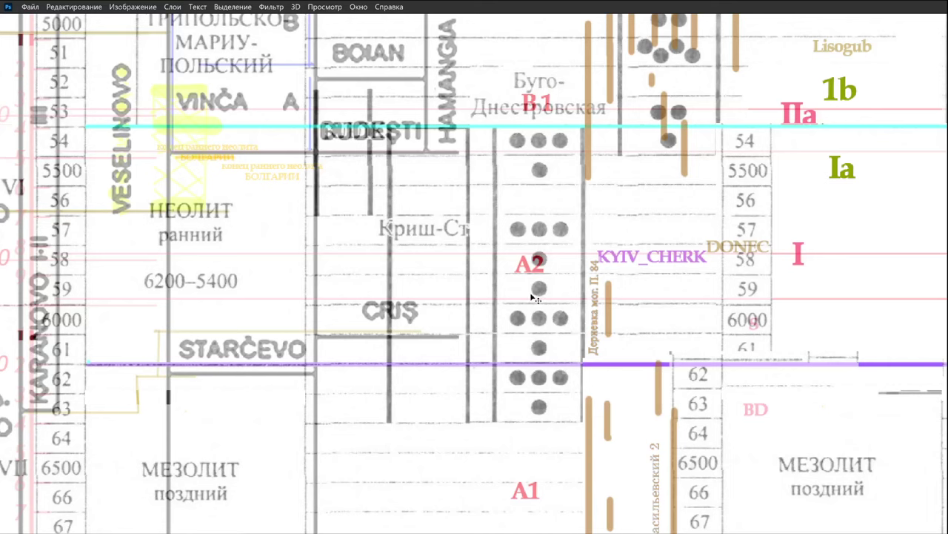
pyautogui.scroll(5, 558, 329)
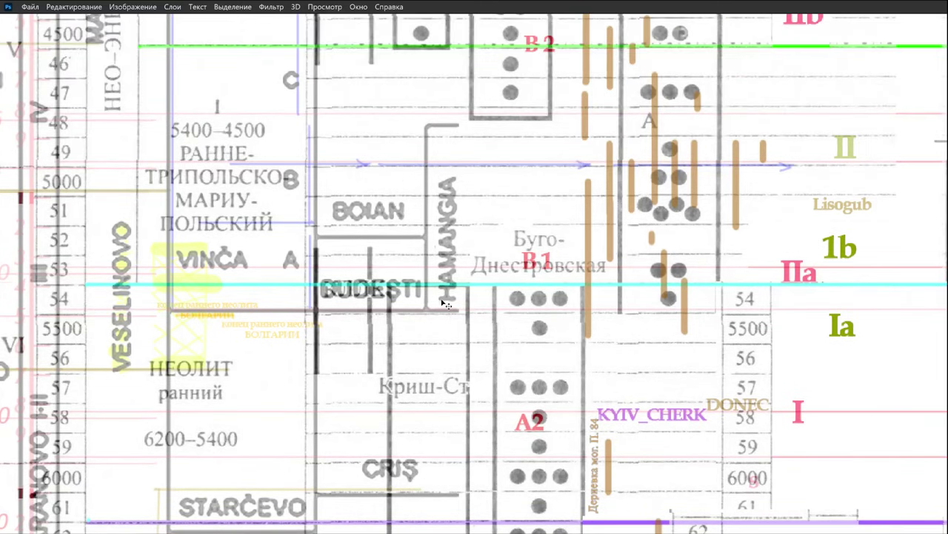
pyautogui.scroll(7, 526, 311)
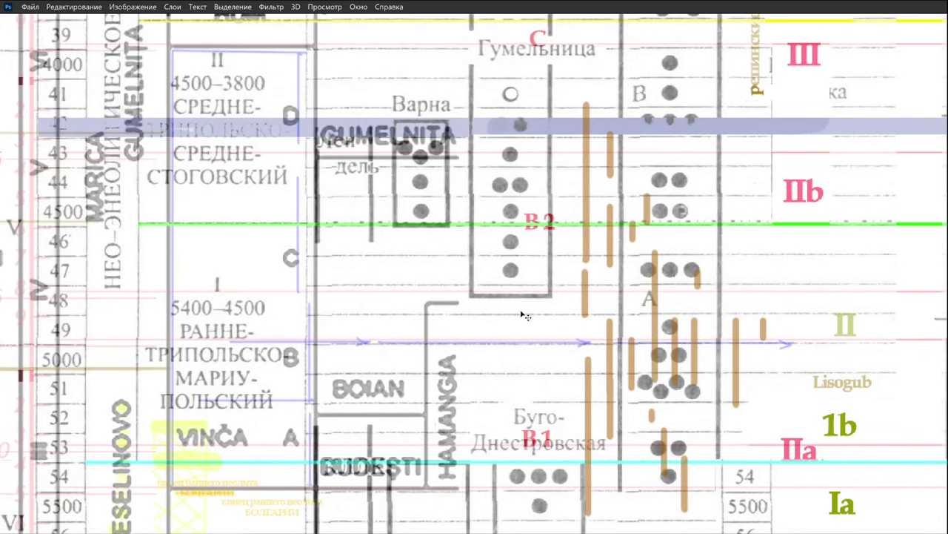
pyautogui.scroll(-4, 521, 328)
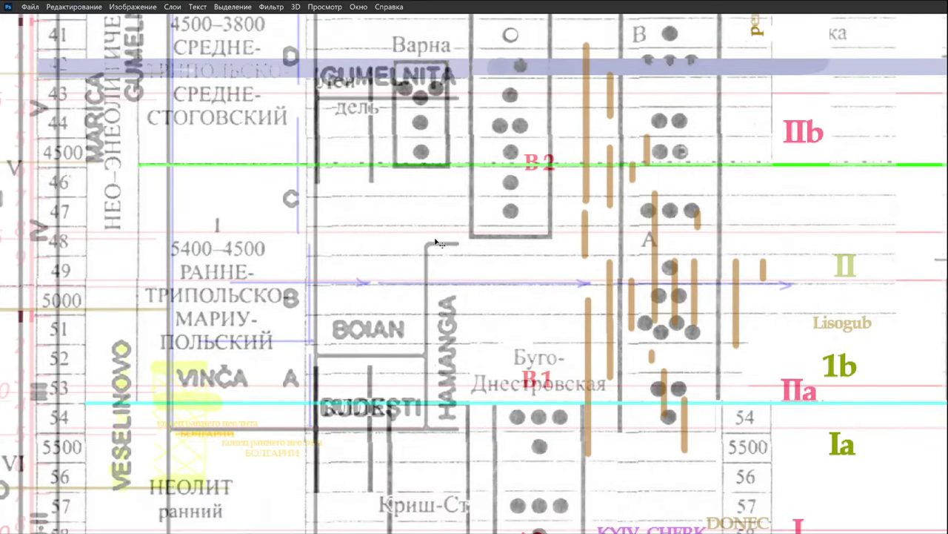
pyautogui.scroll(-3, 491, 300)
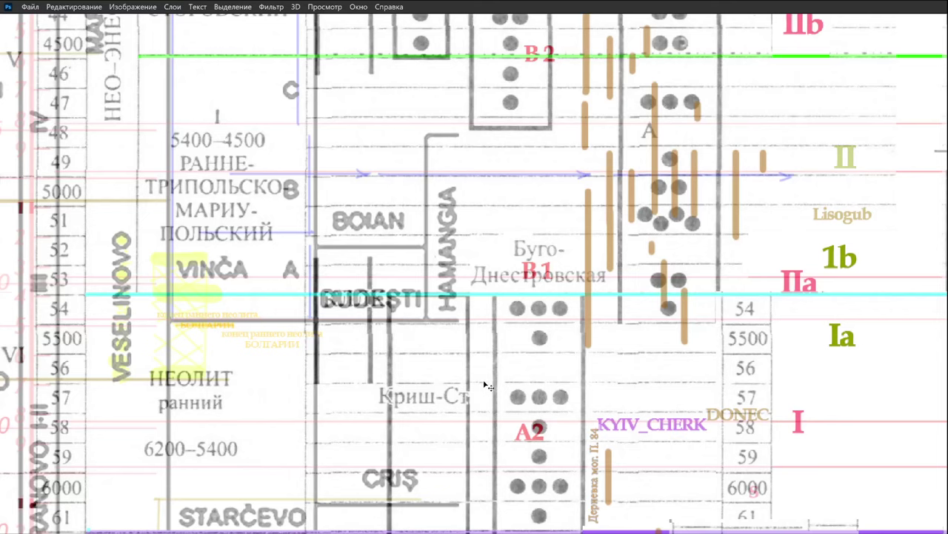
# Bring back the panels and layer list, hide the ЗАПАД ХРОНОЛ layer and show the КЕРАМИКА ДДО_гистограмма layer.
pyautogui.press('Tab')
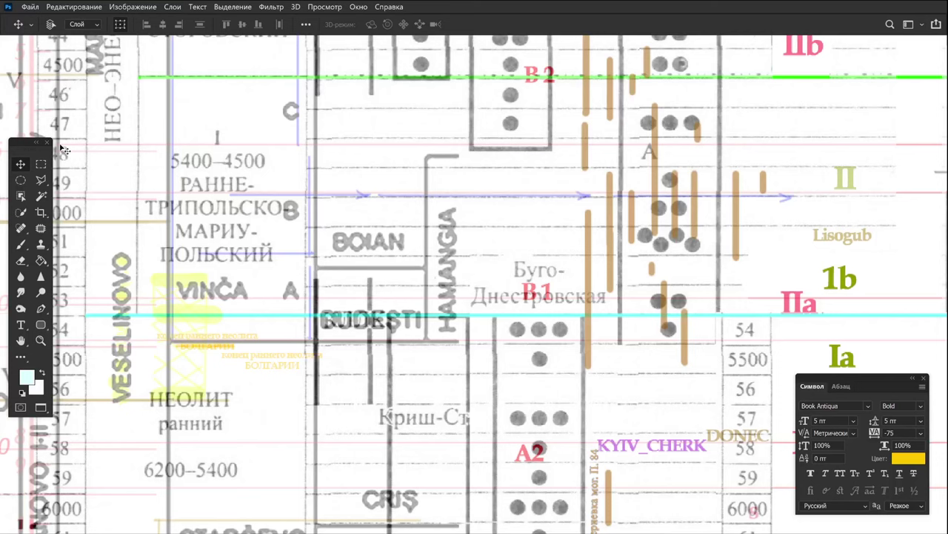
pyautogui.press('F7')
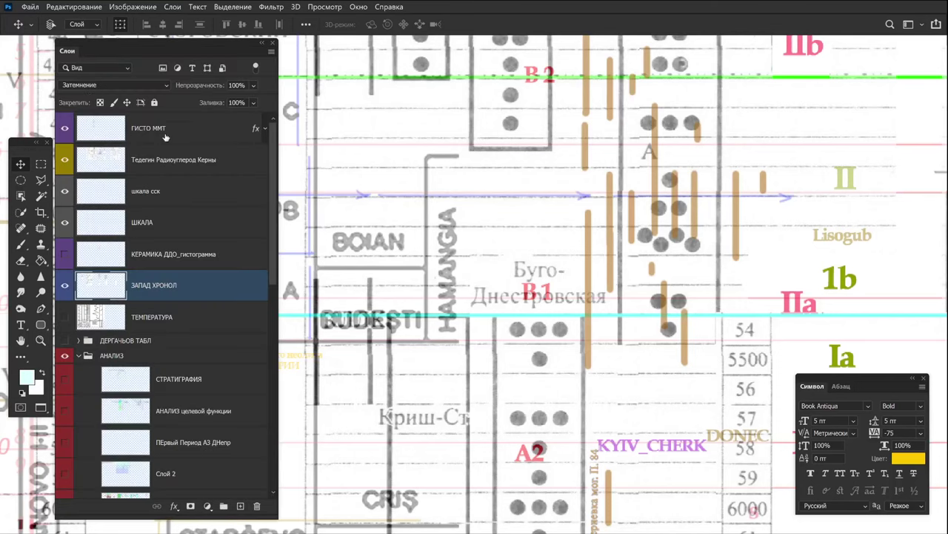
pyautogui.click(64, 287)
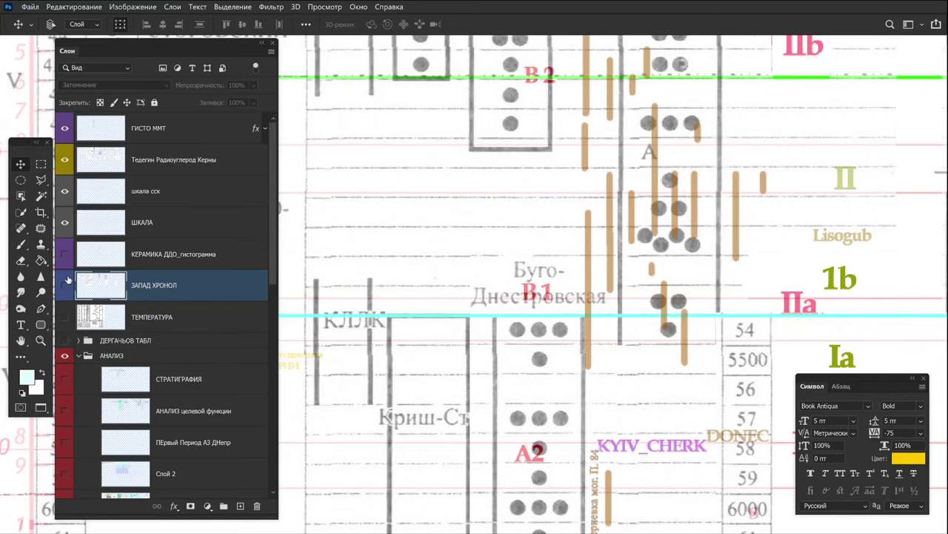
pyautogui.click(64, 254)
# Examine the pink pottery histogram bars around the ММТ column against the date scale and the radiocarbon dots.
pyautogui.scroll(-2, 811, 324)
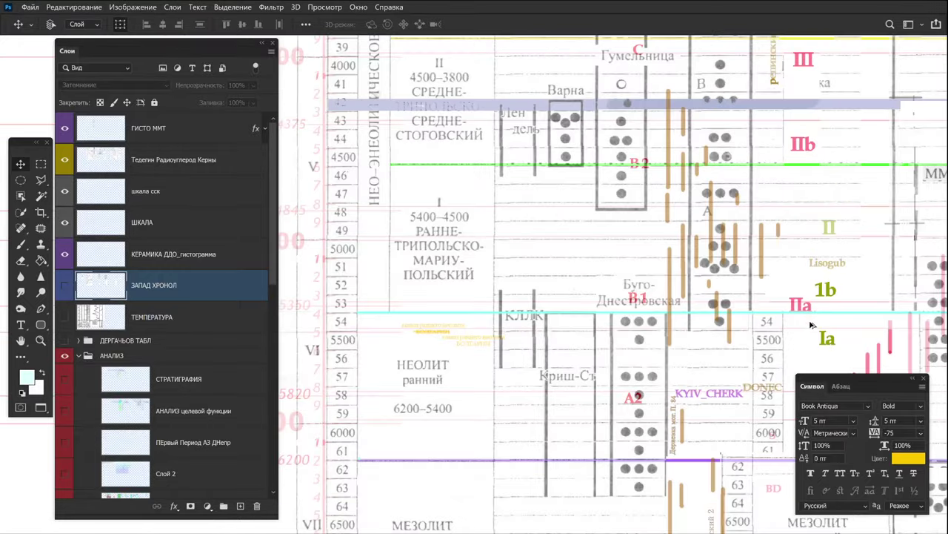
pyautogui.scroll(-1, 811, 323)
pyautogui.moveTo(781, 330); pyautogui.dragTo(470, 269)
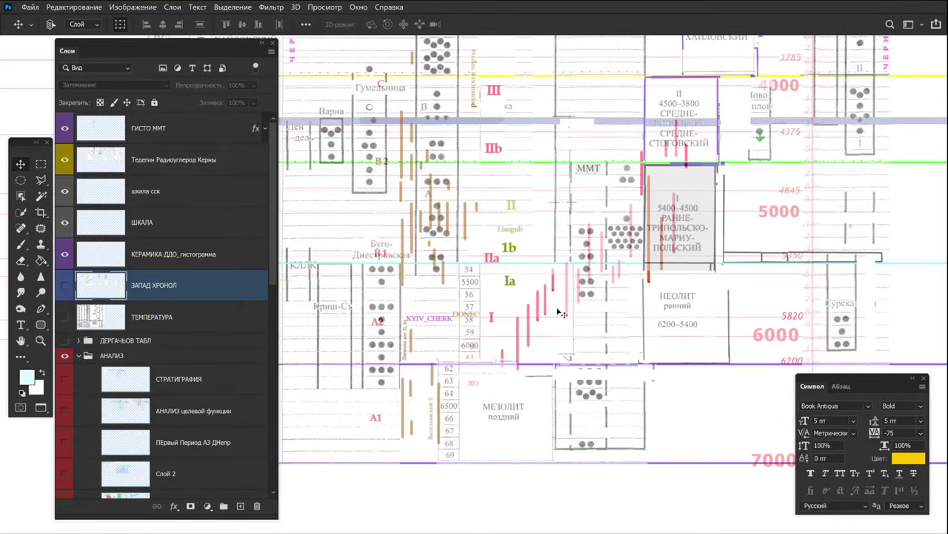
pyautogui.scroll(3, 526, 330)
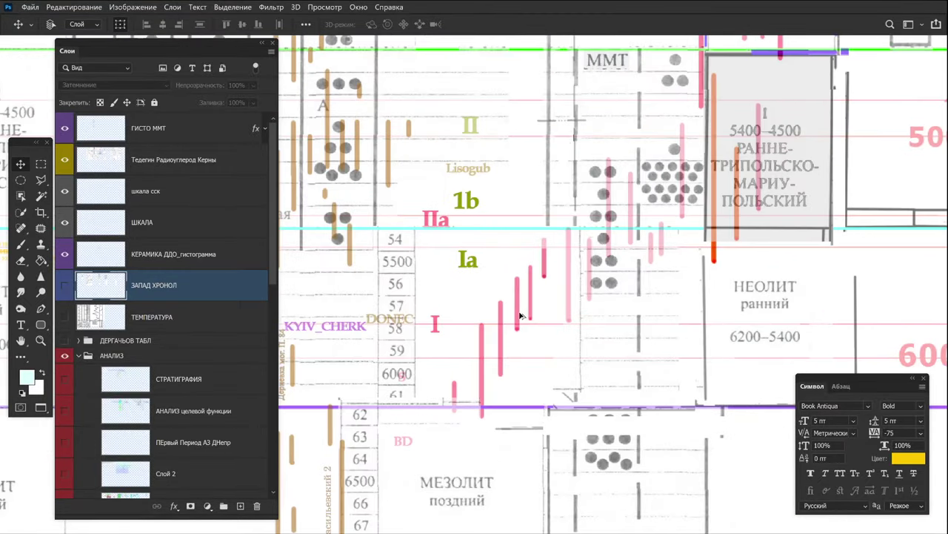
pyautogui.moveTo(752, 277); pyautogui.dragTo(737, 348)
pyautogui.scroll(2, 590, 308)
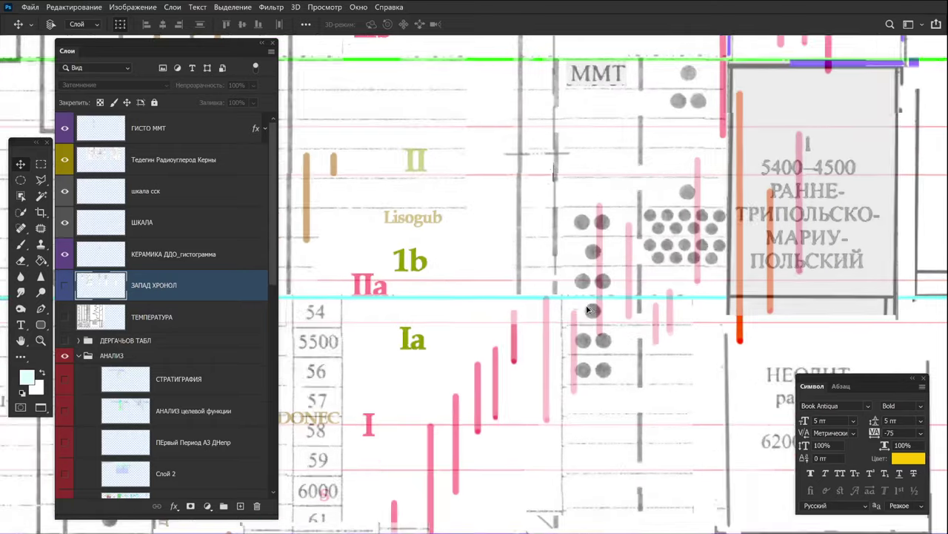
pyautogui.scroll(-2, 561, 346)
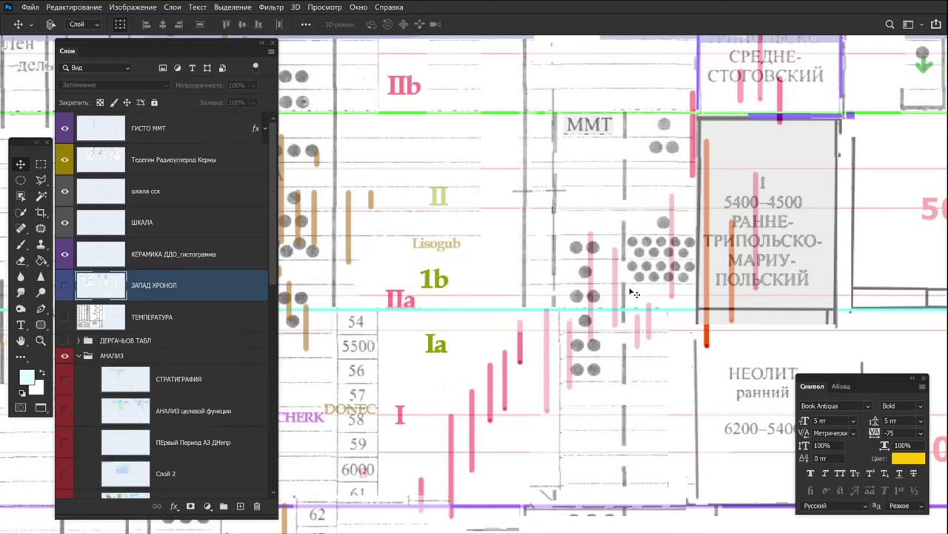
pyautogui.scroll(1, 615, 310)
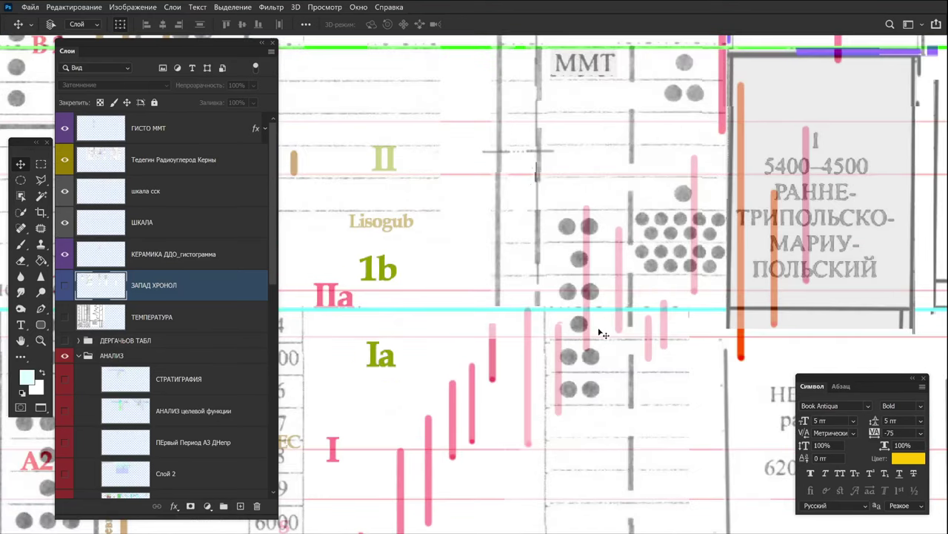
# Hide the layer list and compare the pottery bars with the grey 5400–4500 РАННЕ-ТРИПОЛЬСКО-МАРИУПОЛЬСКИЙ block.
pyautogui.press('F7')
pyautogui.moveTo(511, 332); pyautogui.dragTo(530, 332)
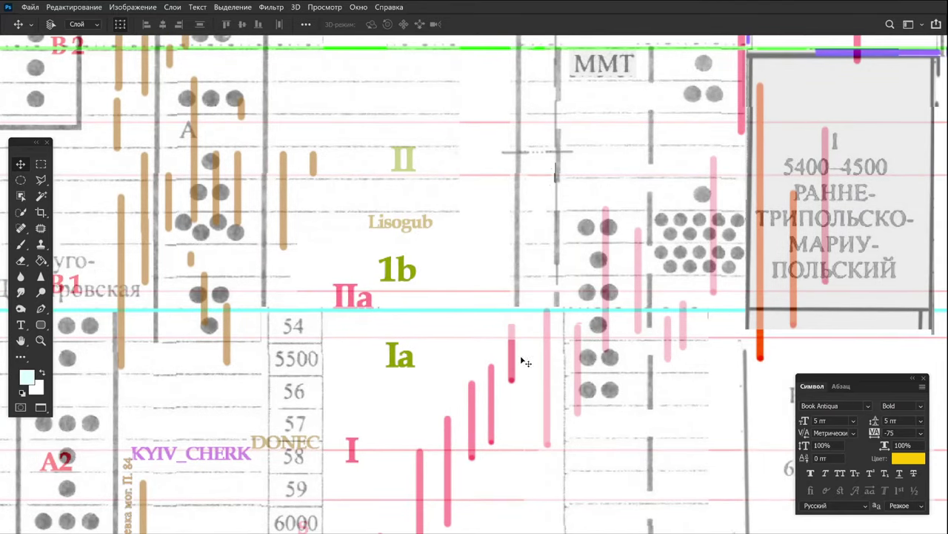
pyautogui.moveTo(737, 324); pyautogui.dragTo(488, 371)
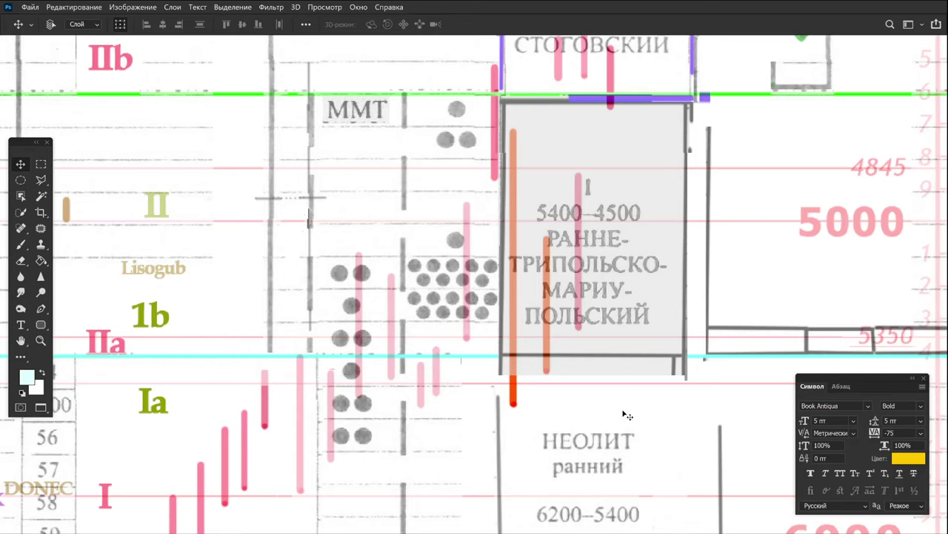
pyautogui.moveTo(632, 419); pyautogui.dragTo(521, 456)
# Inspect the narrow outlined strip at the 5350 mark above the Сурская column, including its position among the neighbouring columns.
pyautogui.moveTo(640, 237); pyautogui.dragTo(319, 103)
pyautogui.scroll(3, 610, 262)
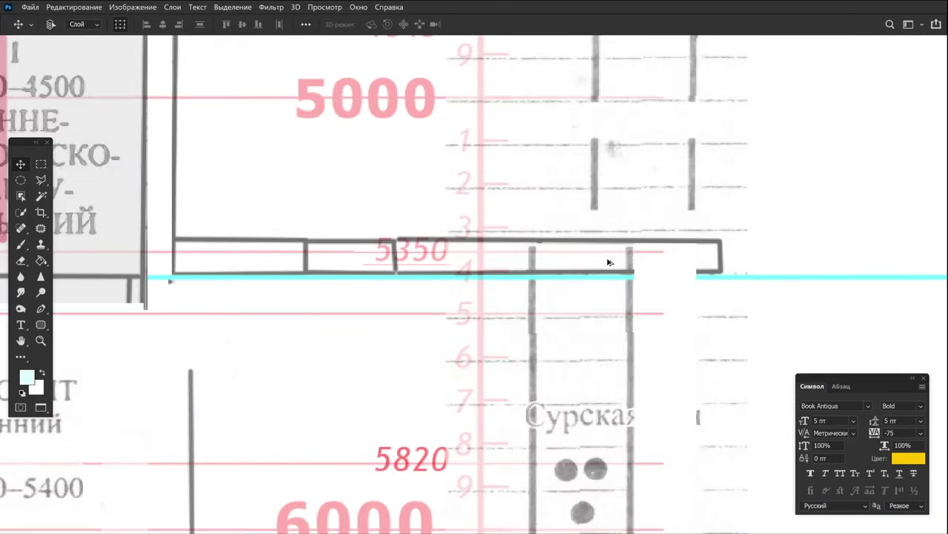
pyautogui.scroll(-2, 610, 262)
pyautogui.moveTo(686, 356); pyautogui.dragTo(764, 352)
pyautogui.scroll(2, 512, 254)
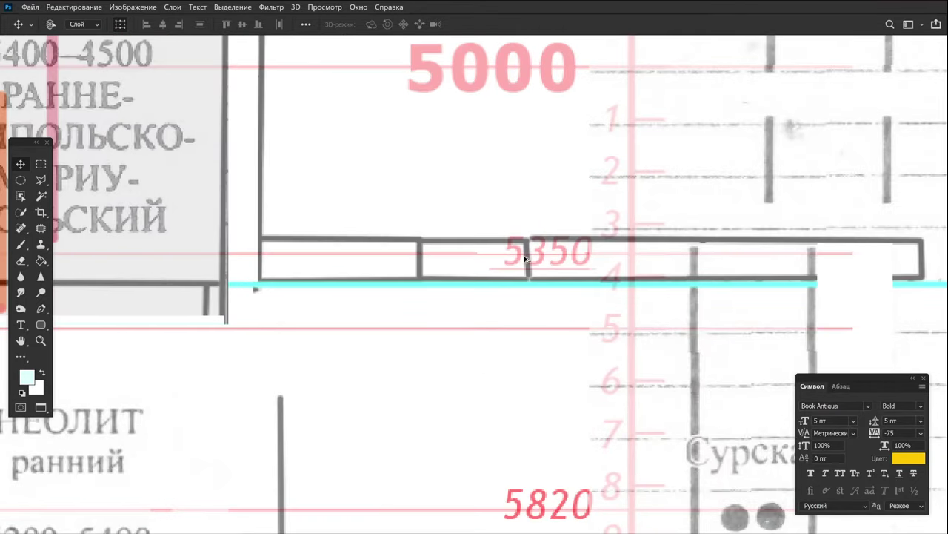
pyautogui.scroll(-1, 525, 258)
pyautogui.moveTo(731, 339); pyautogui.dragTo(602, 232)
pyautogui.scroll(-5, 488, 269)
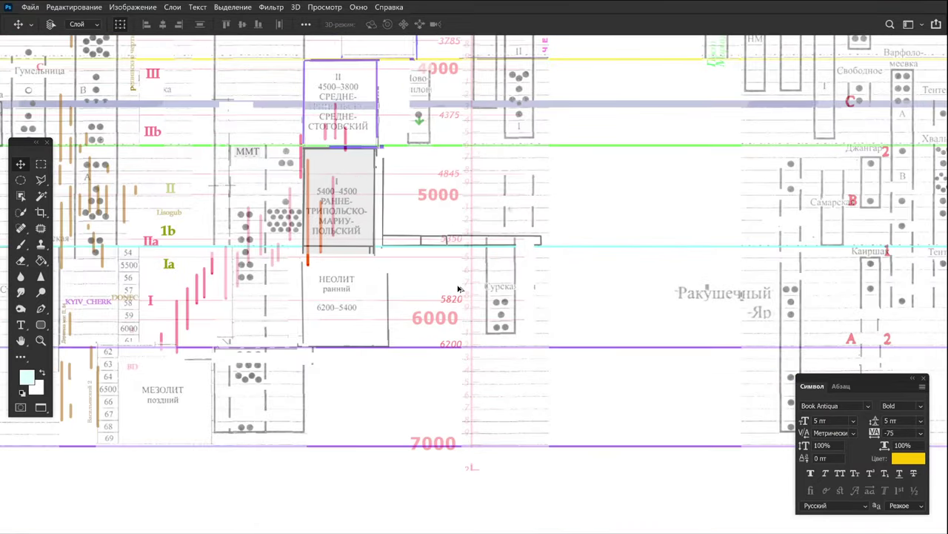
# Compare the rising pink pottery bars beside periods I and Ia with the 54–61 date scale and the neighbouring ММТ column.
pyautogui.moveTo(518, 222); pyautogui.dragTo(793, 249)
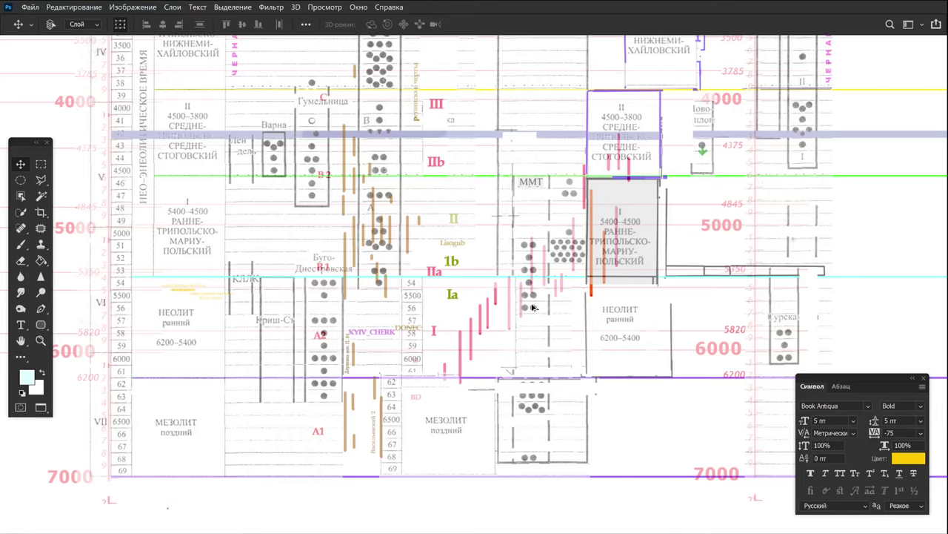
pyautogui.scroll(3, 448, 317)
pyautogui.scroll(1, 448, 318)
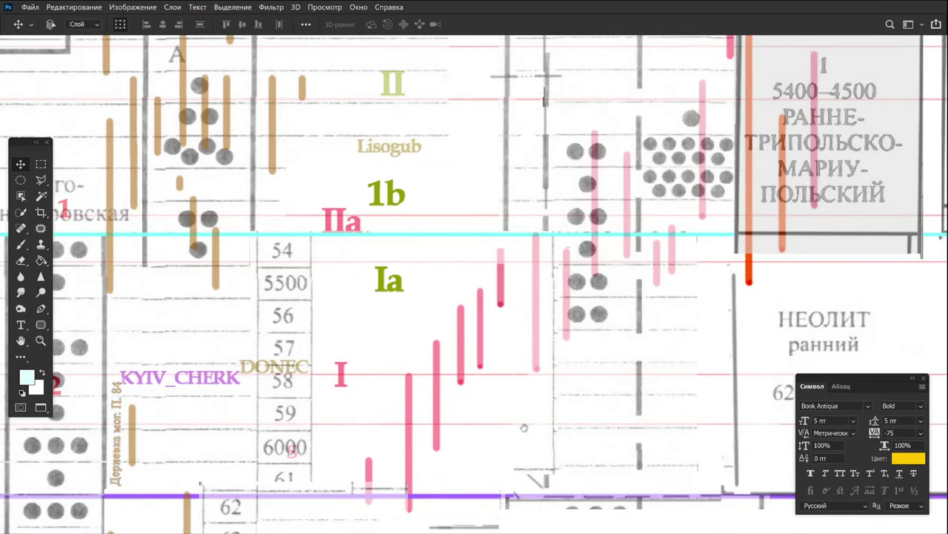
pyautogui.moveTo(527, 435); pyautogui.dragTo(544, 346)
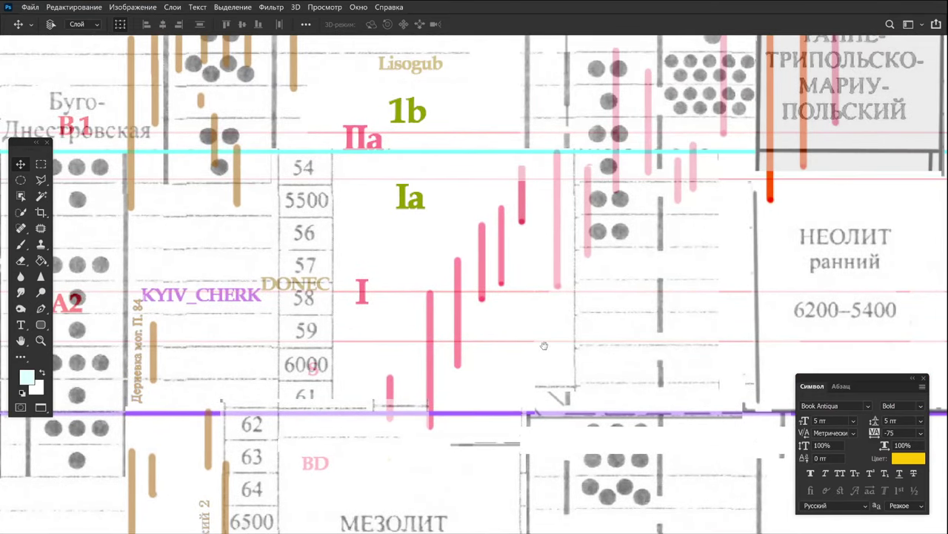
pyautogui.scroll(-3, 544, 346)
pyautogui.scroll(-2, 507, 309)
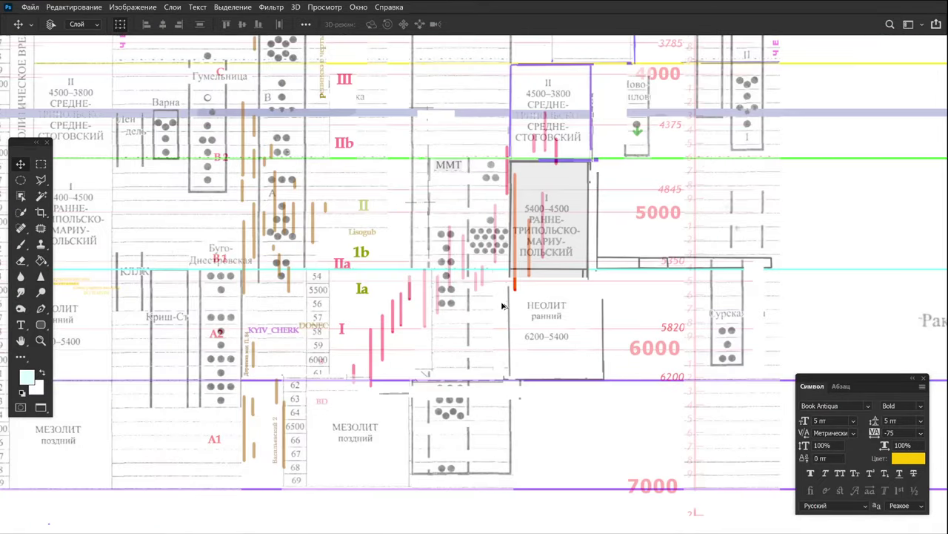
pyautogui.moveTo(578, 247); pyautogui.dragTo(571, 273)
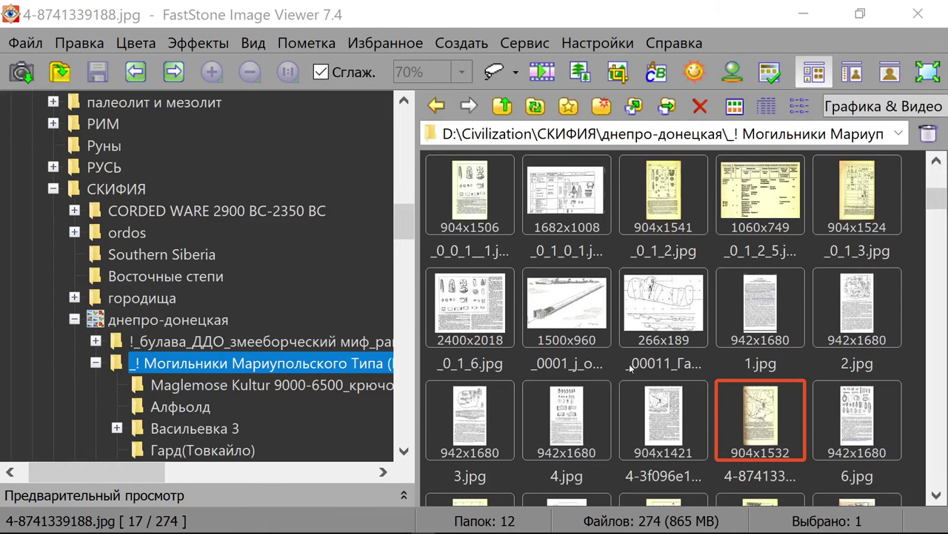
# Switch to FastStone Image Viewer and view the three-face reconstruction and the Strøby Egede mass grave photo from the Mariupol-type cemeteries folder.
pyautogui.click(634, 317)
pyautogui.scroll(-4, 642, 362)
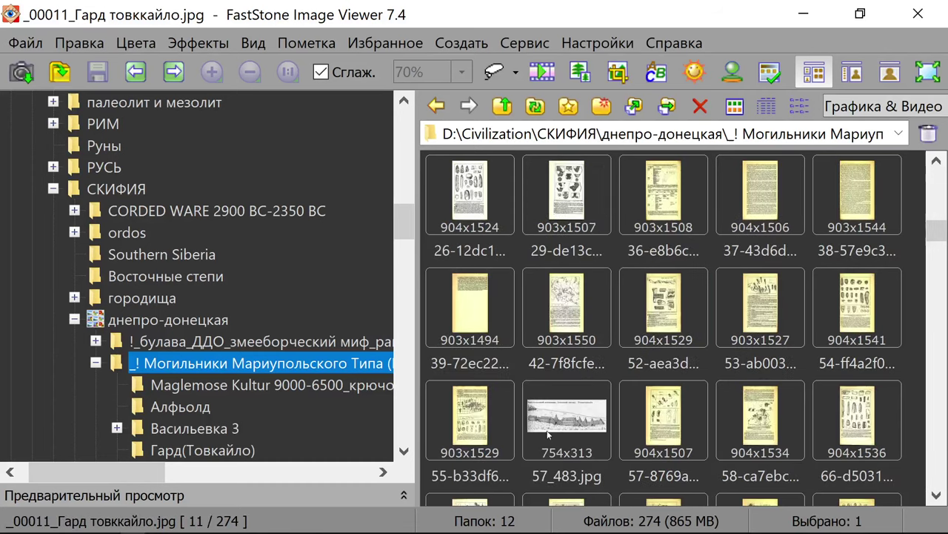
pyautogui.scroll(-9, 550, 401)
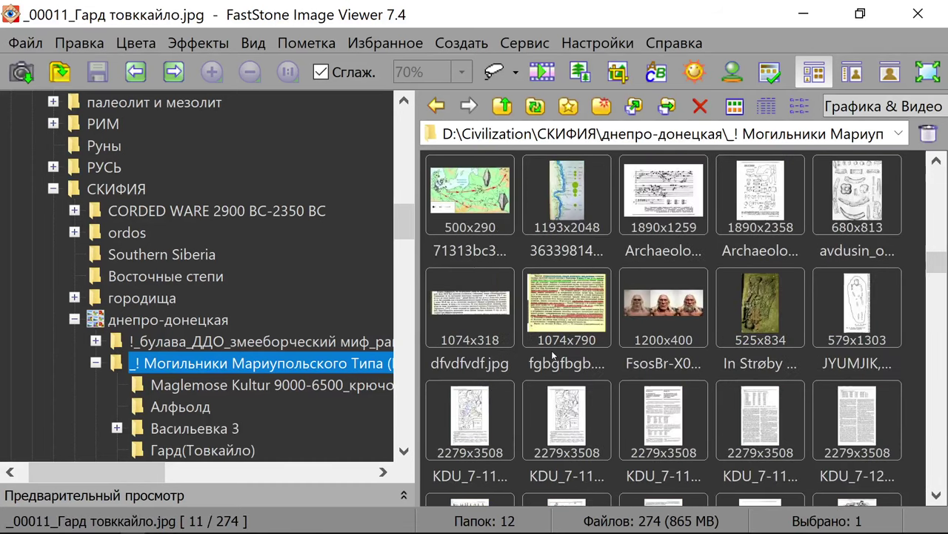
pyautogui.doubleClick(668, 337)
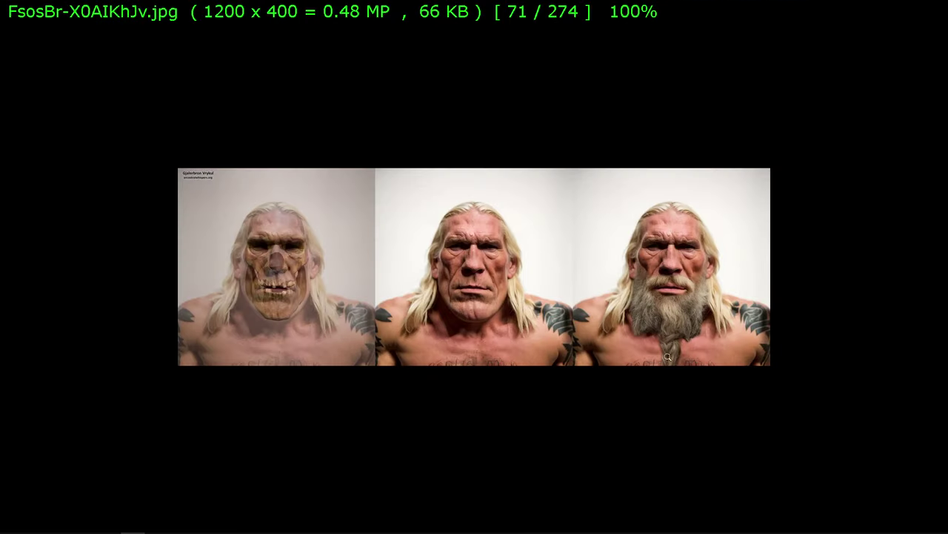
pyautogui.doubleClick(556, 310)
pyautogui.doubleClick(753, 301)
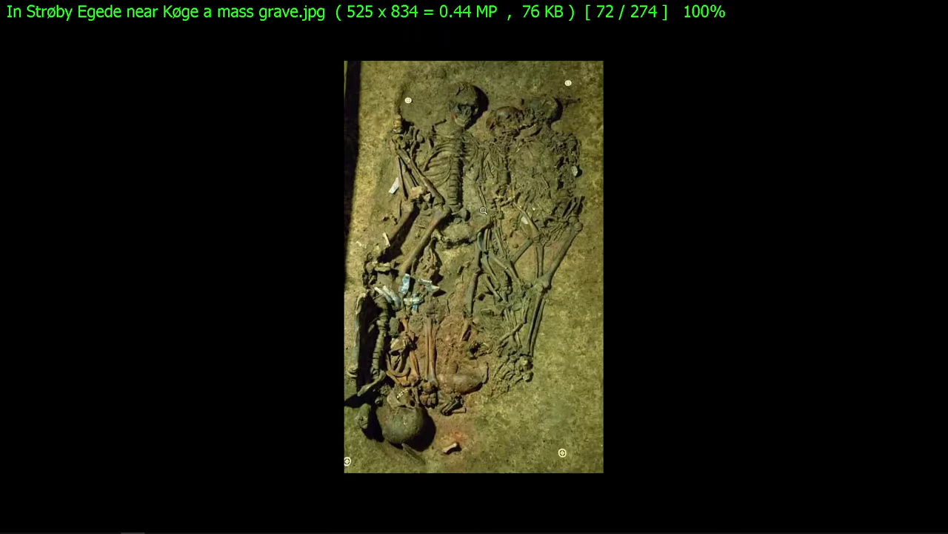
pyautogui.doubleClick(486, 211)
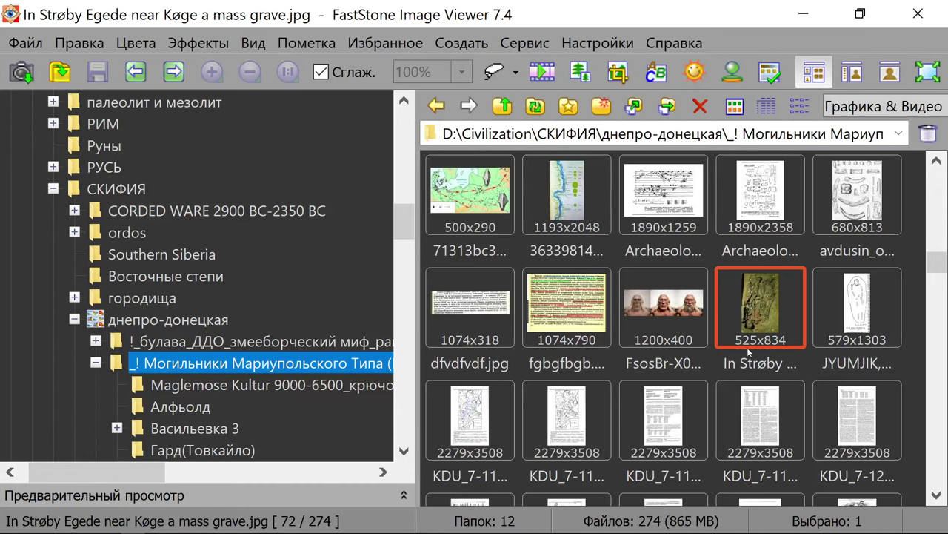
# Find the 500x290 Baltic map with red migration arrows among the thumbnails and view it full screen.
pyautogui.scroll(-3, 655, 363)
pyautogui.scroll(8, 655, 359)
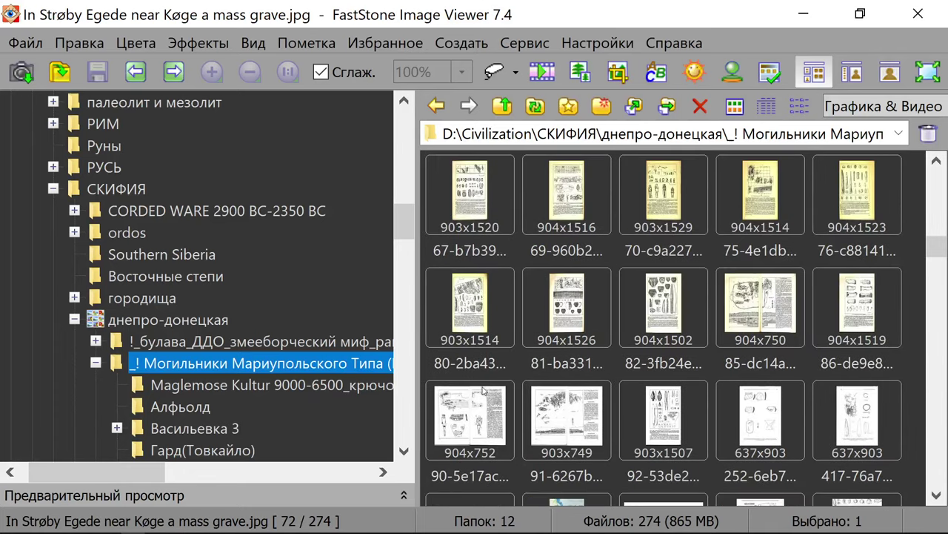
pyautogui.scroll(3, 470, 334)
pyautogui.scroll(-7, 472, 349)
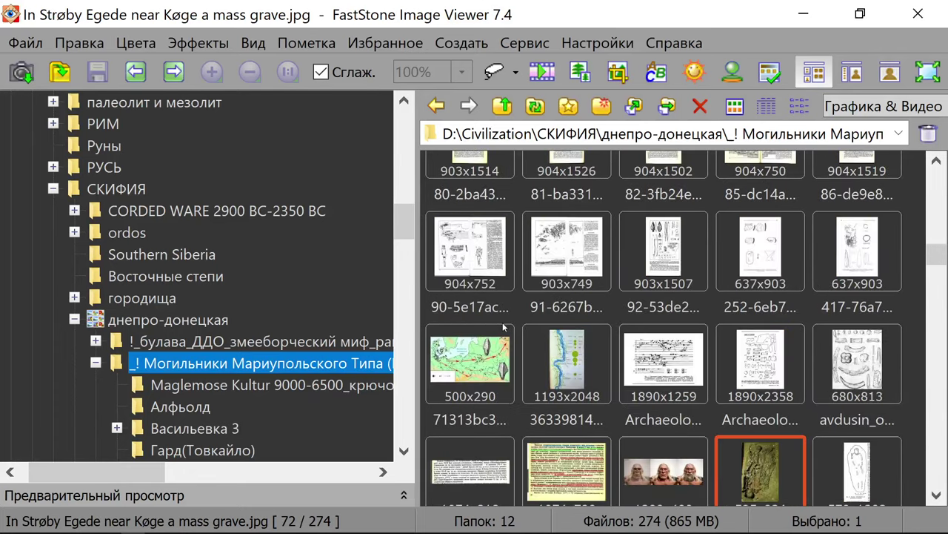
pyautogui.click(473, 360)
pyautogui.doubleClick(474, 359)
pyautogui.click(436, 260)
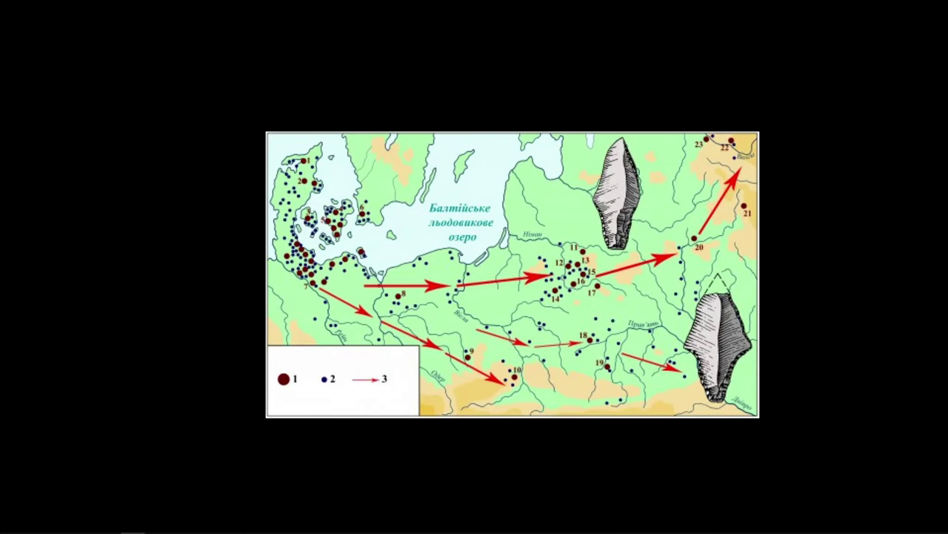
pyautogui.scroll(-2, 435, 259)
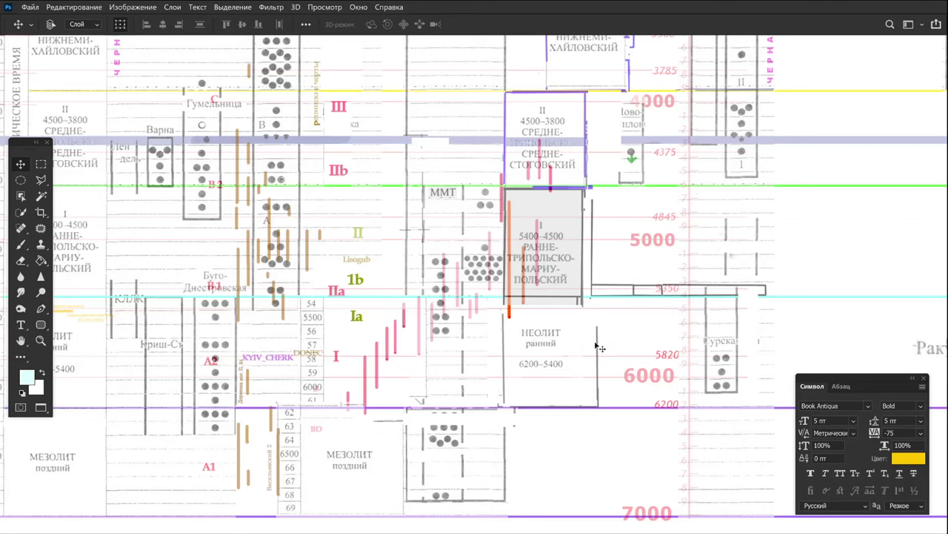
# Switch back to the Photoshop chart, bring up the layer list and go down to the МАРТУПОЛЬСКАЯ ДАТЫ и ГИСТО group.
pyautogui.moveTo(521, 344); pyautogui.dragTo(658, 335)
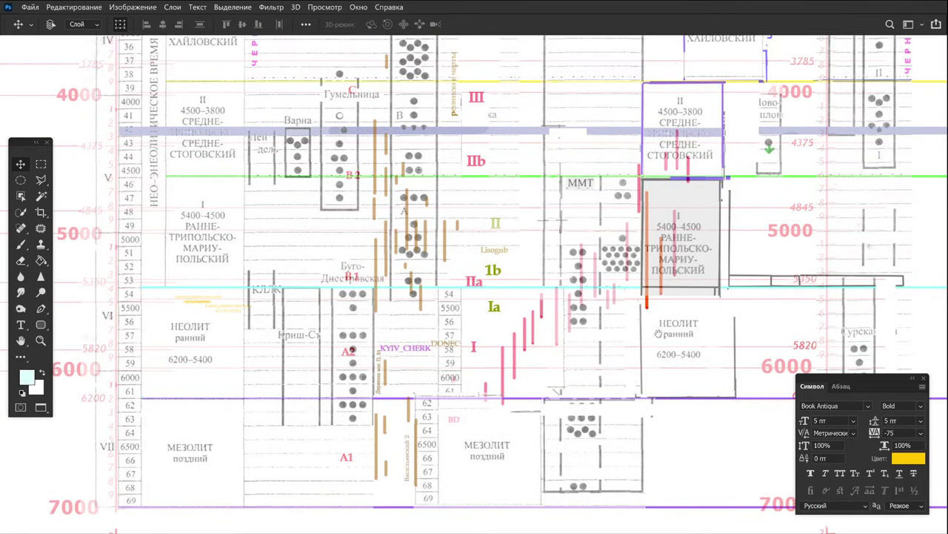
pyautogui.press('F7')
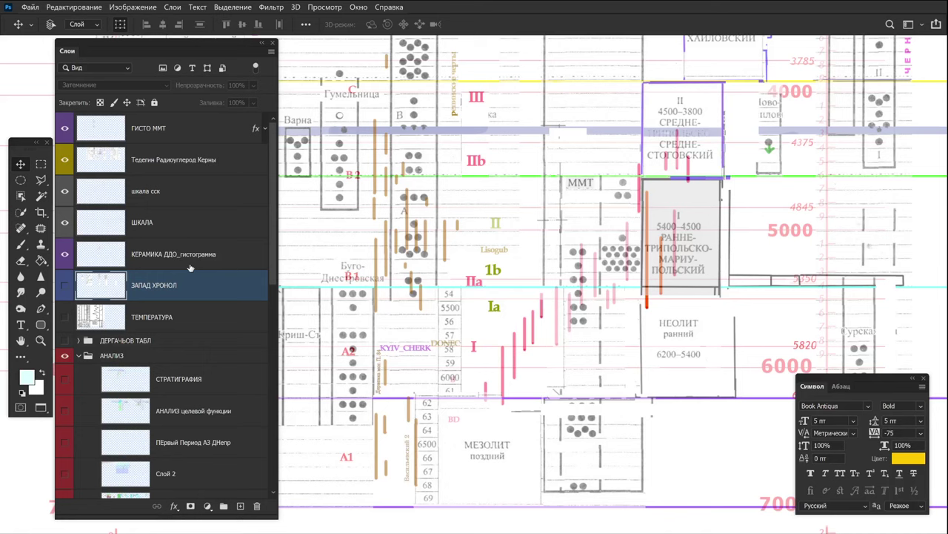
pyautogui.scroll(-10, 189, 268)
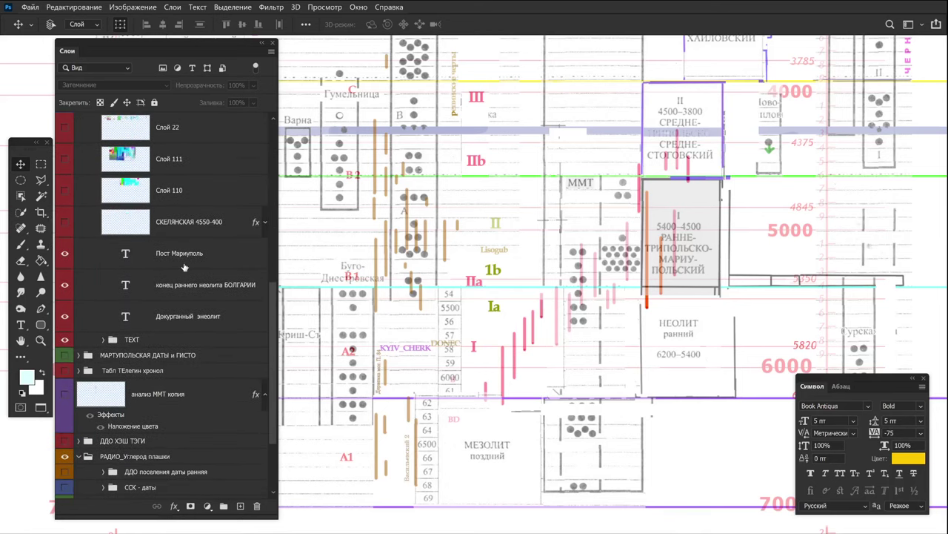
pyautogui.scroll(-2, 185, 267)
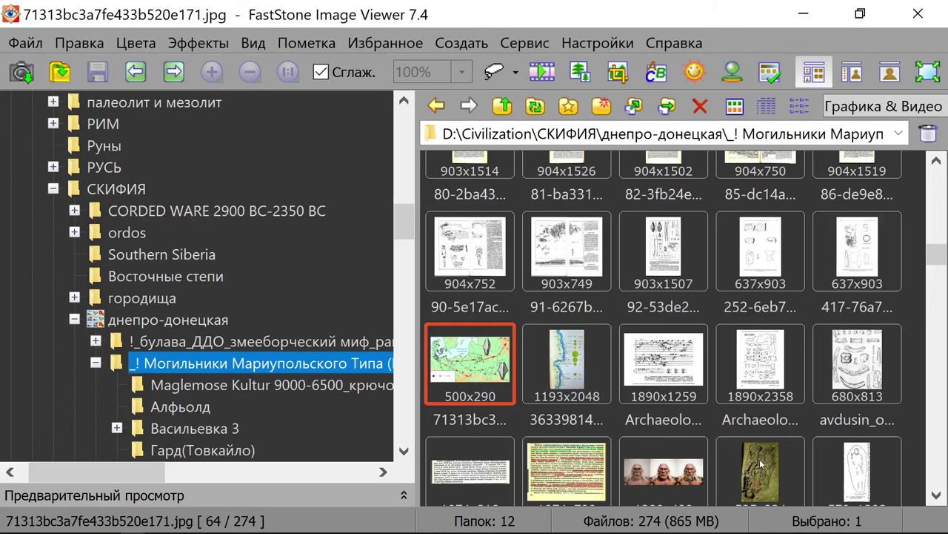
# Switch to FastStone Image Viewer, open the Мариупольская Общность 5600 - 4800 folder and view большая российская энциклопедия.jpg full screen.
pyautogui.scroll(-12, 245, 367)
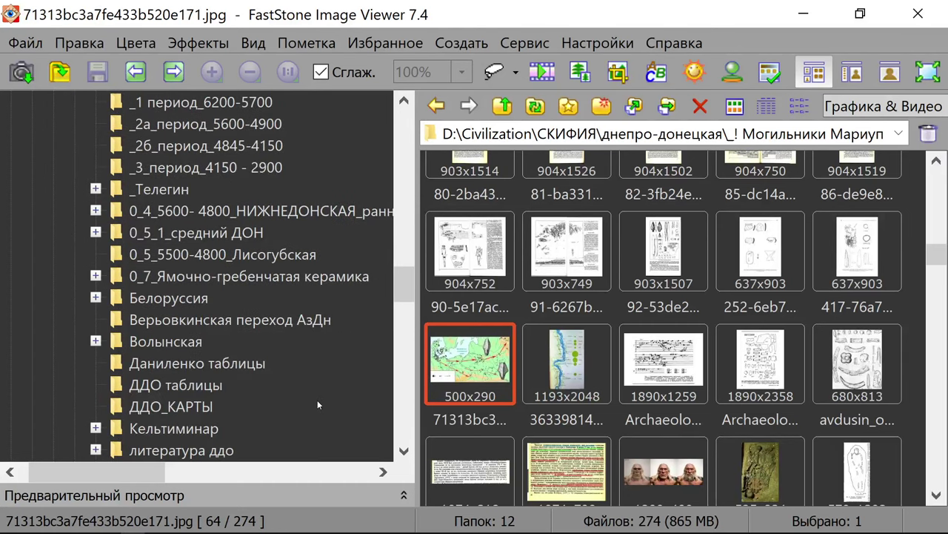
pyautogui.scroll(-2, 293, 417)
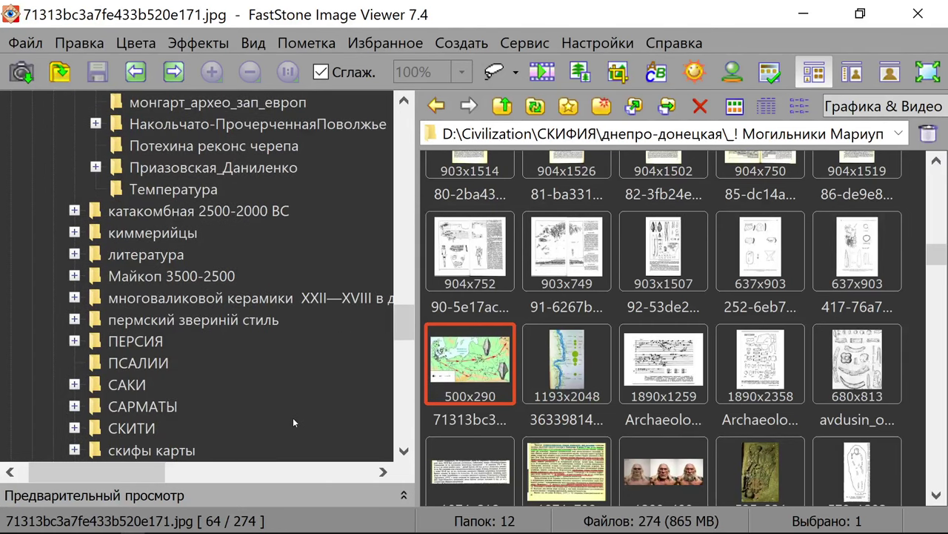
pyautogui.scroll(5, 295, 407)
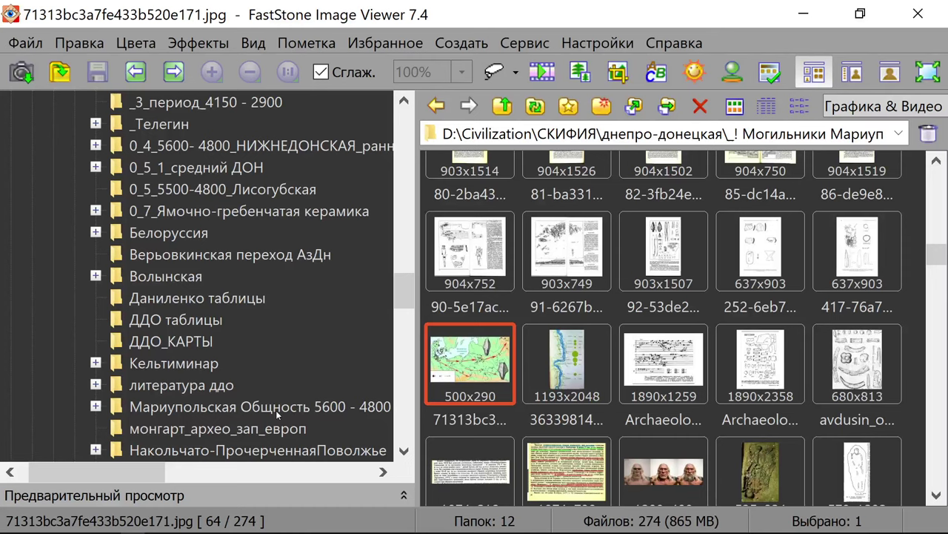
pyautogui.click(279, 412)
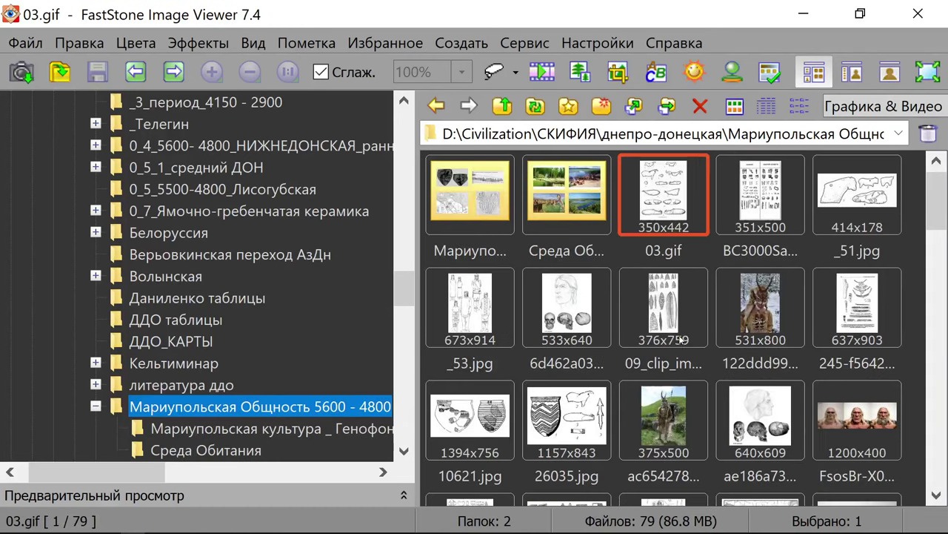
pyautogui.scroll(-3, 678, 339)
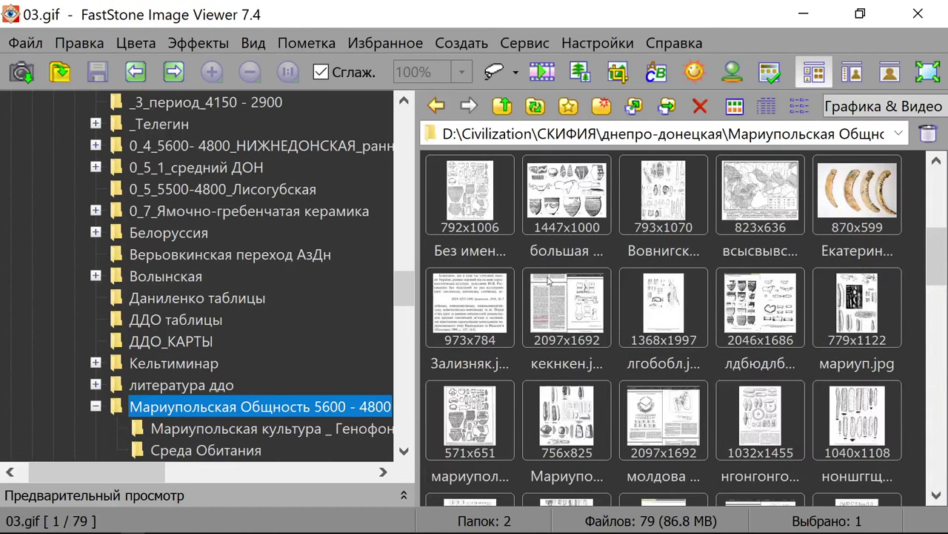
pyautogui.scroll(1, 550, 319)
pyautogui.doubleClick(548, 357)
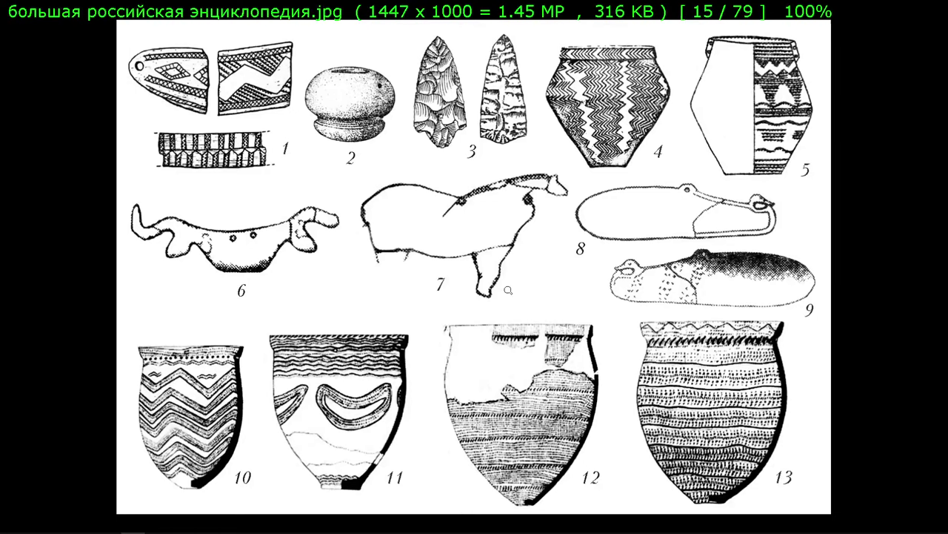
pyautogui.doubleClick(509, 290)
# View the antler-masked costume photo and page through the following images to Вовнигский 3 могильник.jpg, then return to the thumbnails.
pyautogui.doubleClick(658, 254)
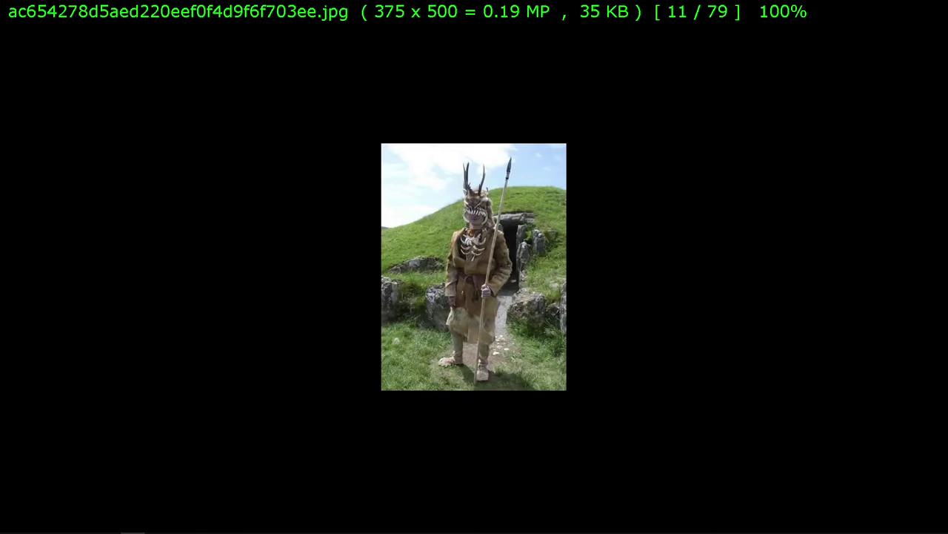
pyautogui.click(438, 247)
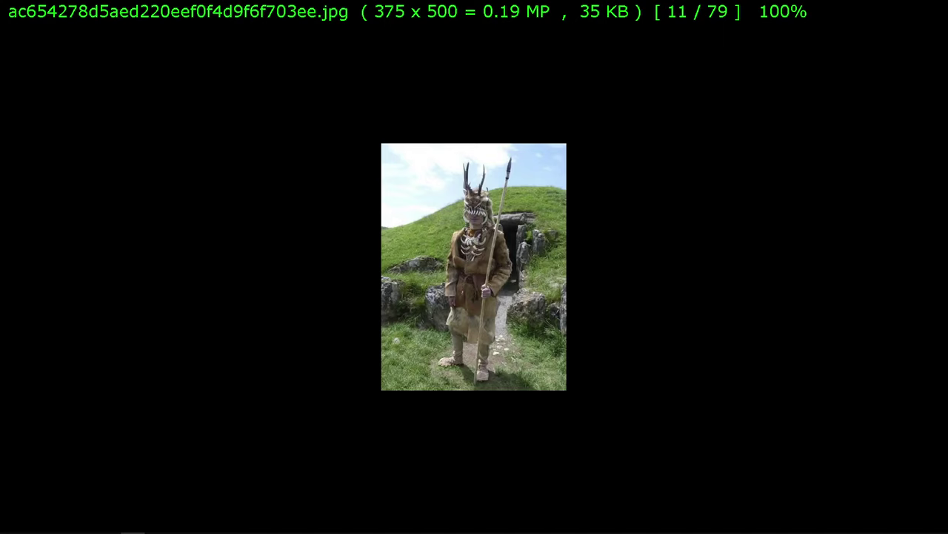
pyautogui.click(437, 247)
pyautogui.scroll(-1, 474, 267)
pyautogui.press('Right')
pyautogui.press('Right')
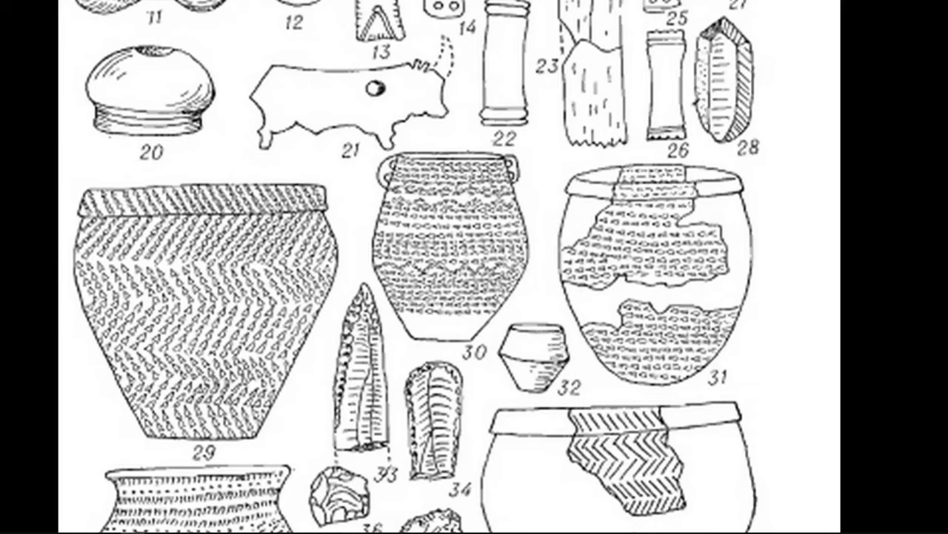
pyautogui.press('Right')
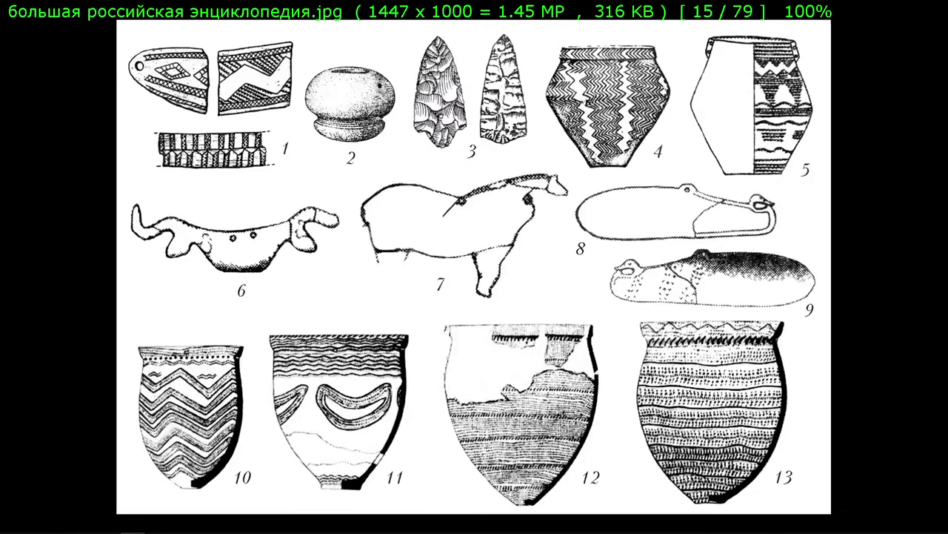
pyautogui.press('Right')
pyautogui.press('Escape')
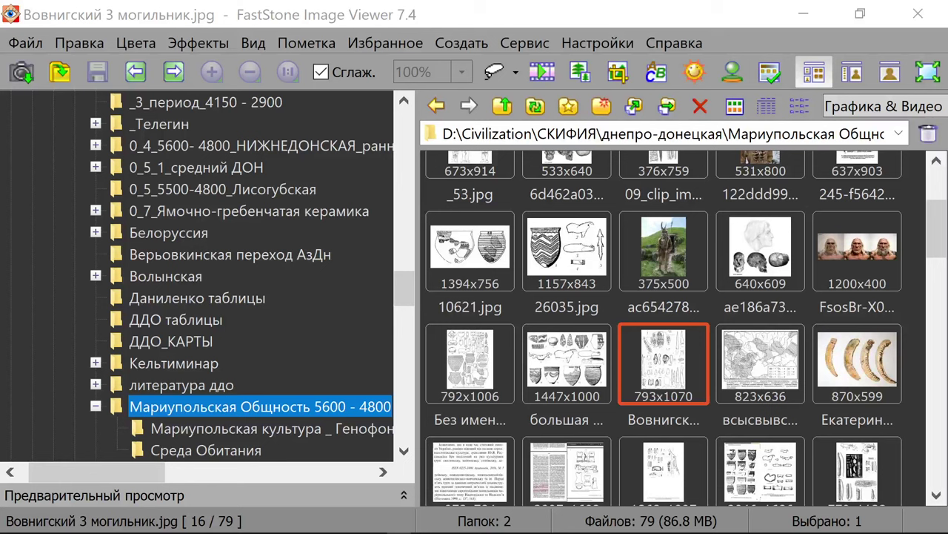
pyautogui.click(424, 533)
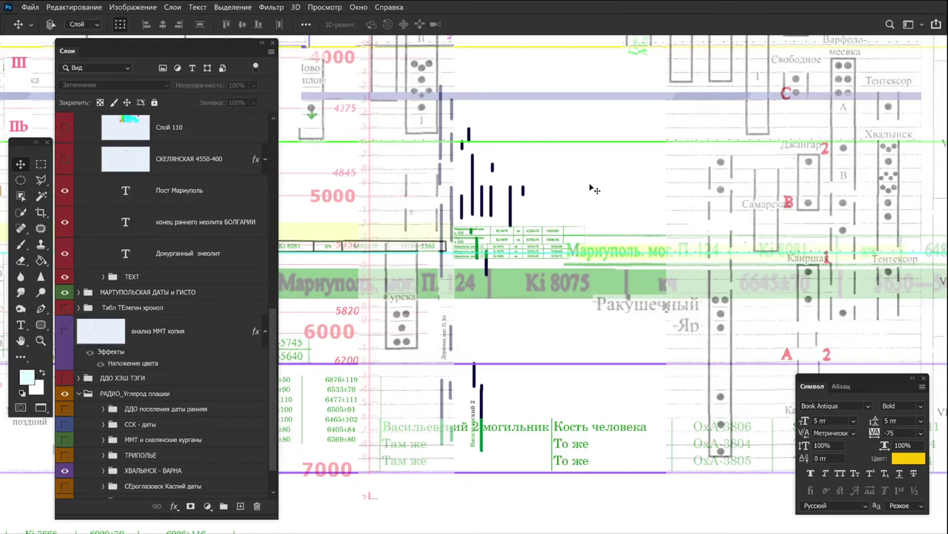
pyautogui.moveTo(627, 189); pyautogui.dragTo(674, 169)
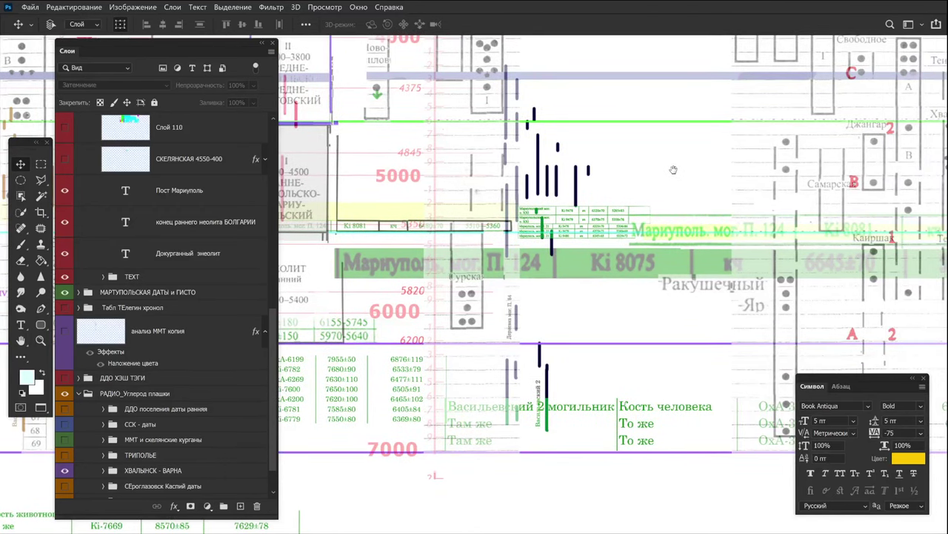
pyautogui.click(65, 293)
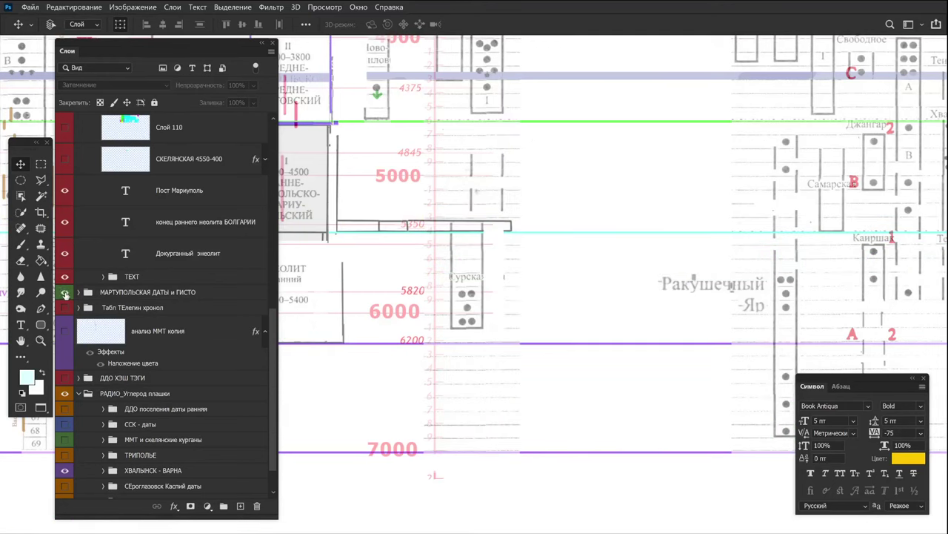
pyautogui.click(65, 292)
pyautogui.click(65, 292)
pyautogui.click(65, 293)
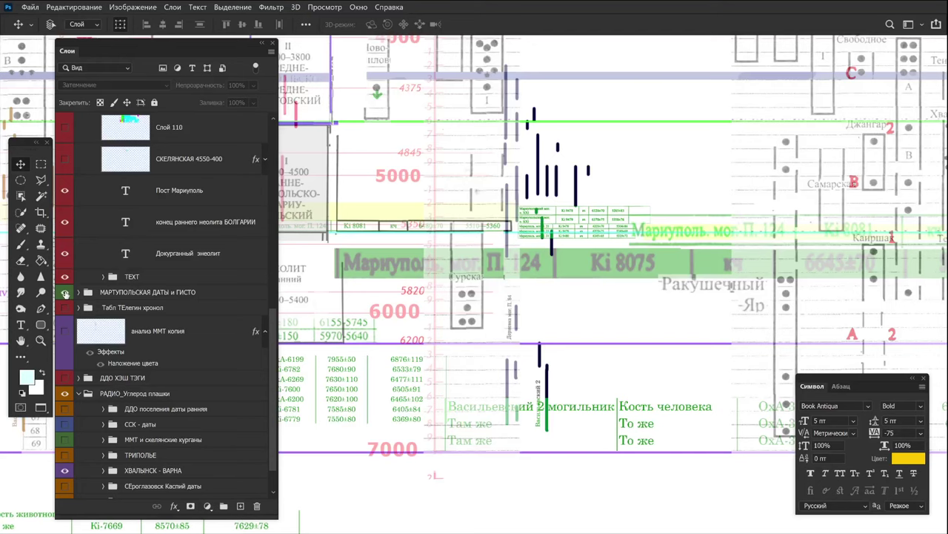
pyautogui.click(64, 292)
pyautogui.click(64, 293)
# Examine the dark blue date bars above the Мариуполь мог. П. 124 rows against the 4375–5350 date marks.
pyautogui.scroll(2, 570, 240)
pyautogui.scroll(-2, 568, 258)
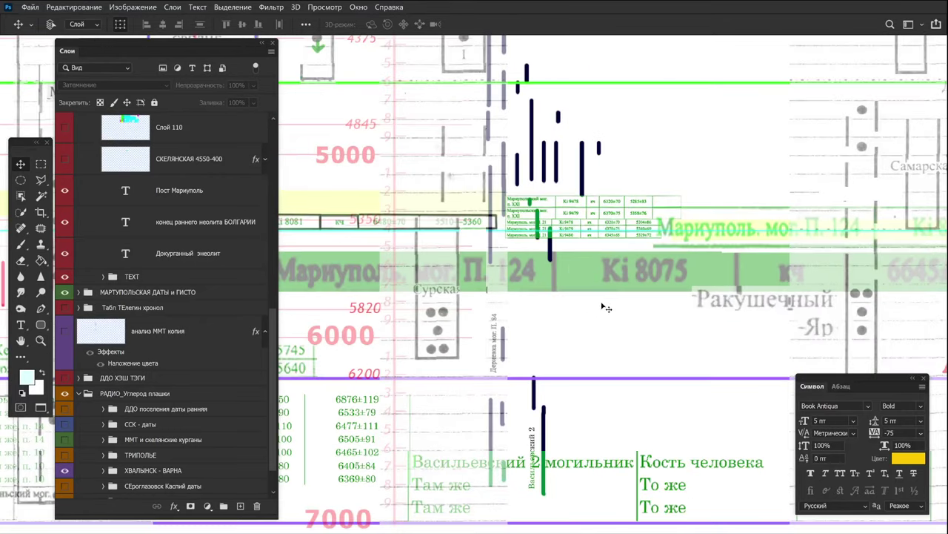
pyautogui.moveTo(624, 315); pyautogui.dragTo(604, 490)
pyautogui.scroll(2, 482, 275)
pyautogui.scroll(-2, 565, 336)
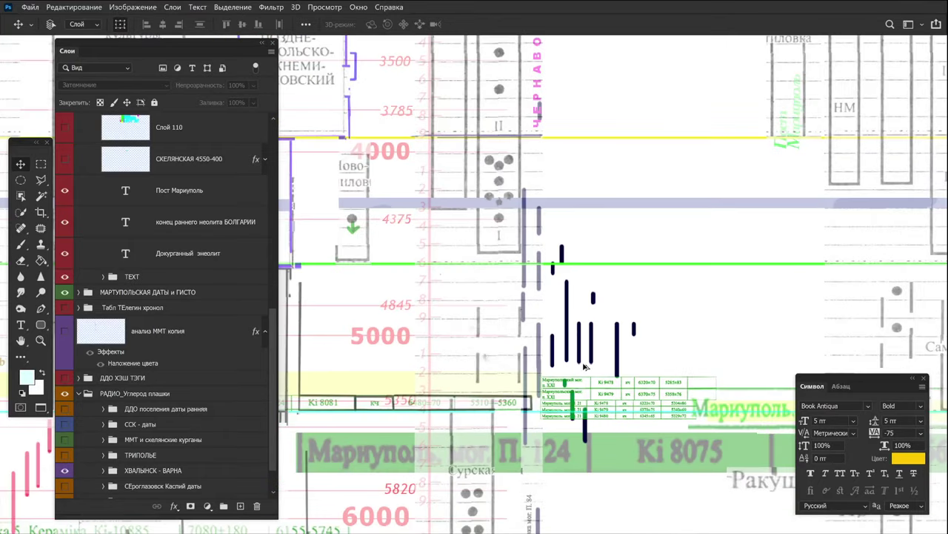
# Examine the Васильевский 2 date bars against the 6200–7000 scale and compare them with the Mariupol bars above.
pyautogui.moveTo(639, 430); pyautogui.dragTo(673, 132)
pyautogui.scroll(2, 592, 319)
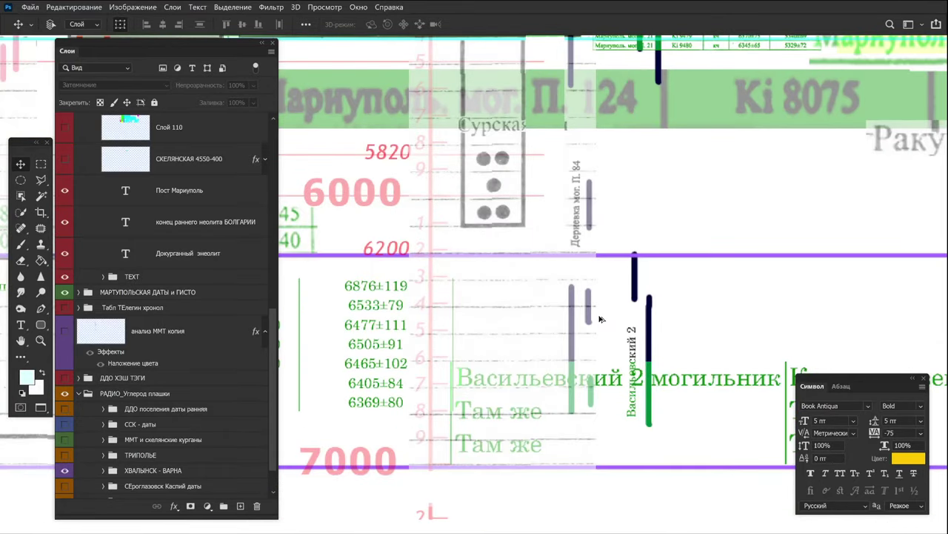
pyautogui.scroll(-1, 593, 270)
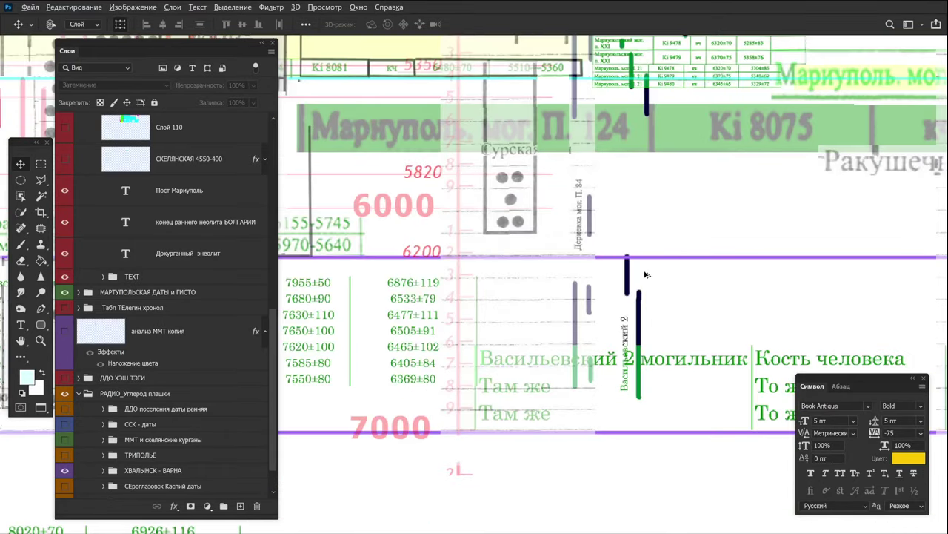
pyautogui.scroll(1, 618, 198)
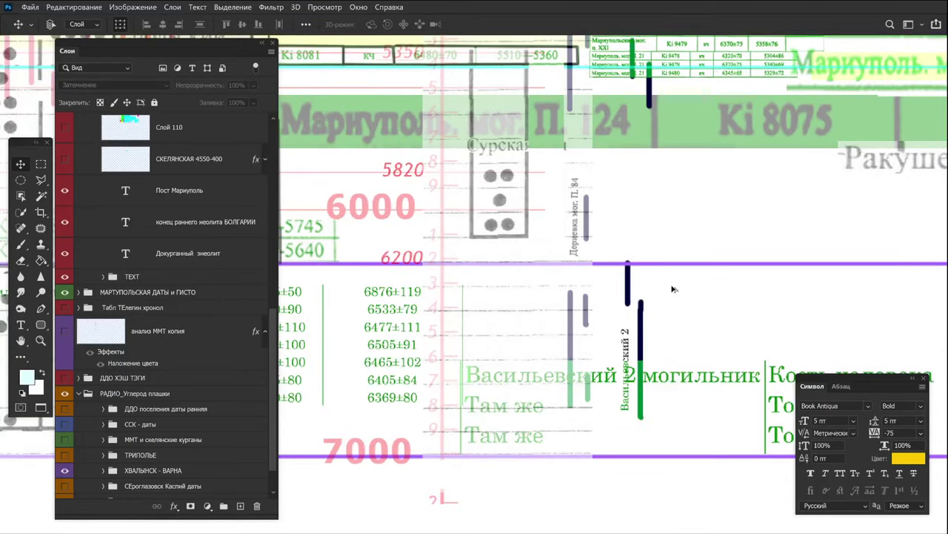
pyautogui.scroll(-1, 673, 298)
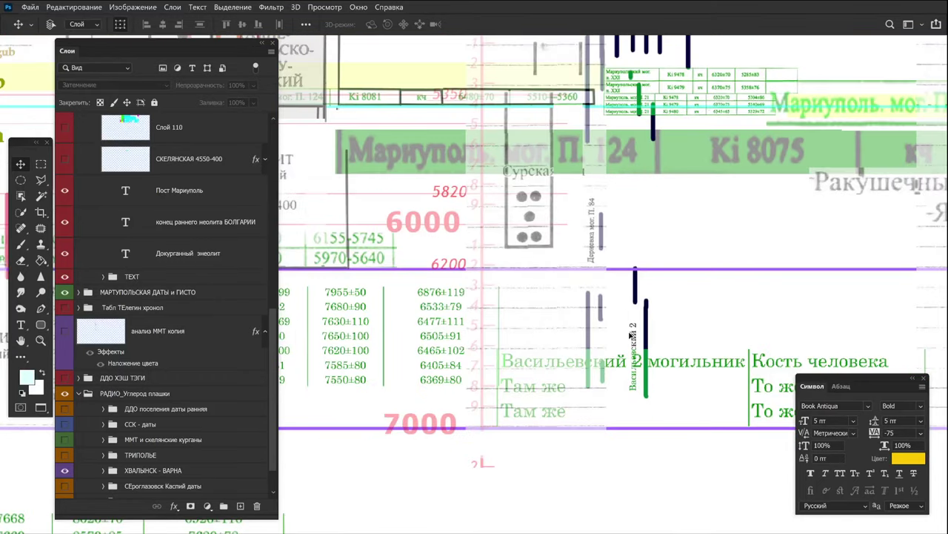
pyautogui.scroll(-1, 632, 337)
pyautogui.moveTo(721, 244); pyautogui.dragTo(675, 443)
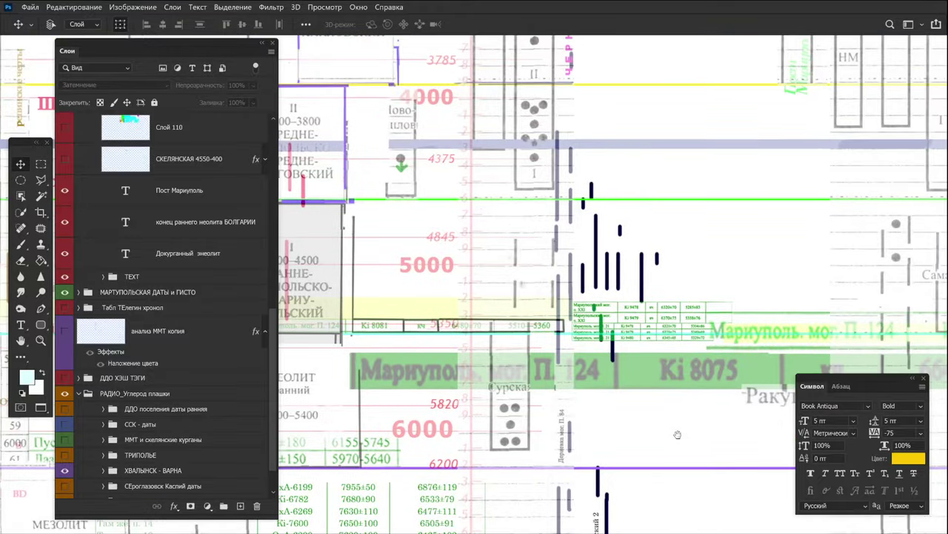
pyautogui.scroll(5, 604, 320)
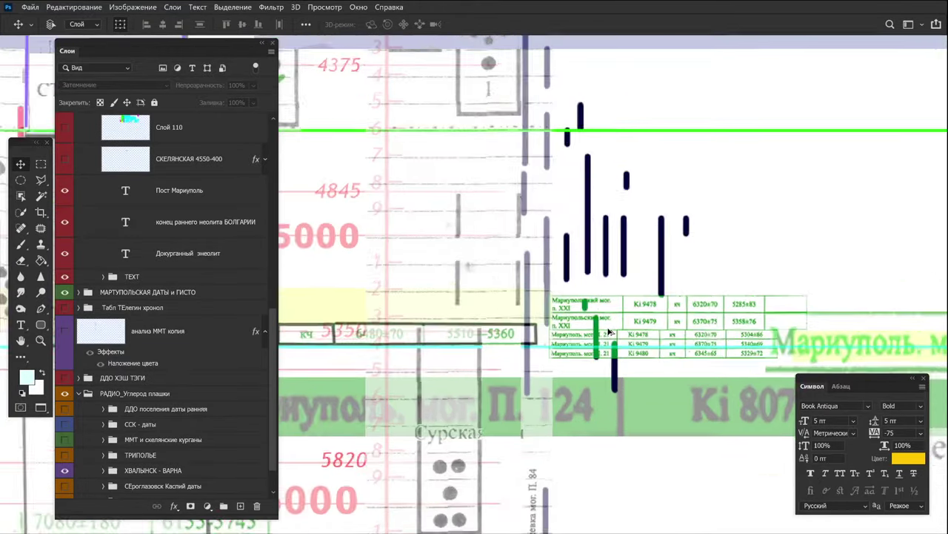
pyautogui.scroll(-4, 567, 343)
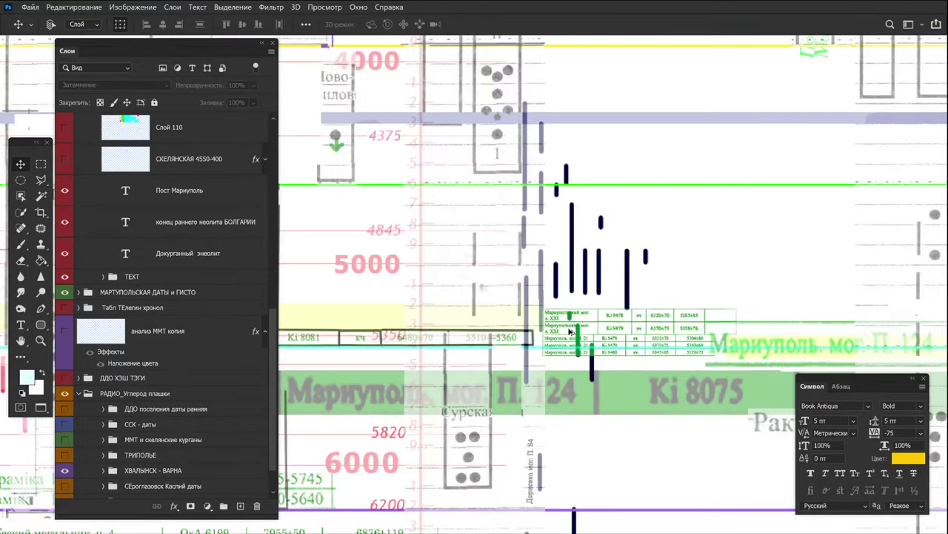
pyautogui.moveTo(555, 415); pyautogui.dragTo(520, 341)
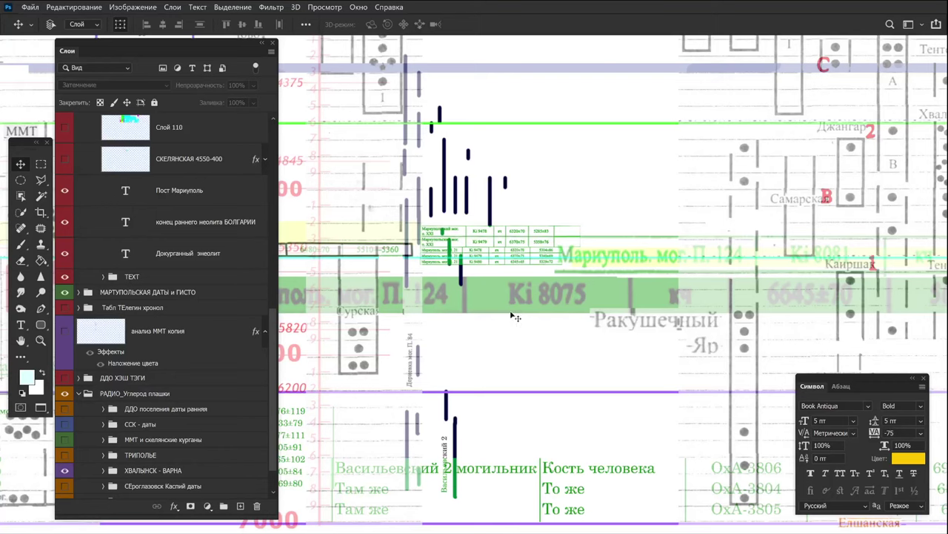
# Turn on layer auto-select and nudge the three-row Мариуполь. мог. П. 21 table slightly right beneath the Мариупольский мог. п. XXI rows.
pyautogui.scroll(3, 423, 265)
pyautogui.scroll(1, 478, 219)
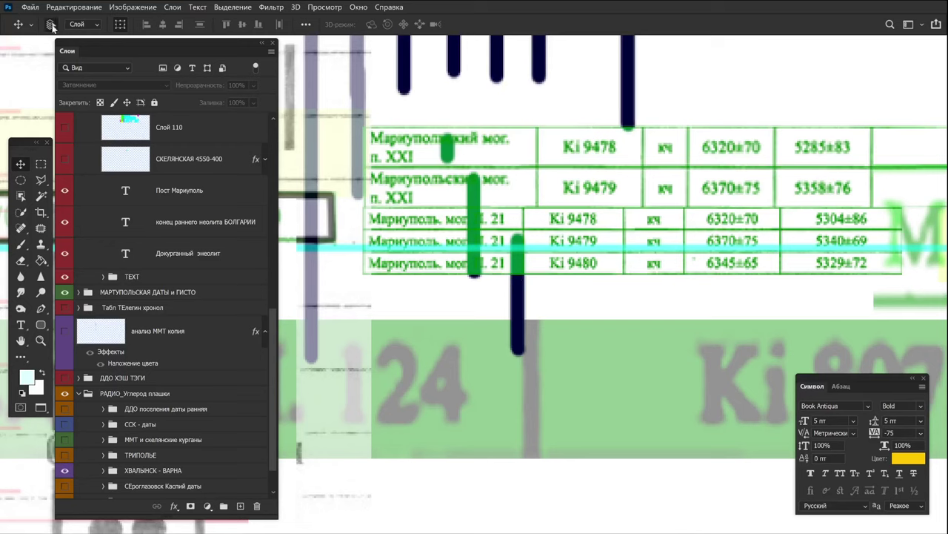
pyautogui.moveTo(417, 268); pyautogui.dragTo(422, 296)
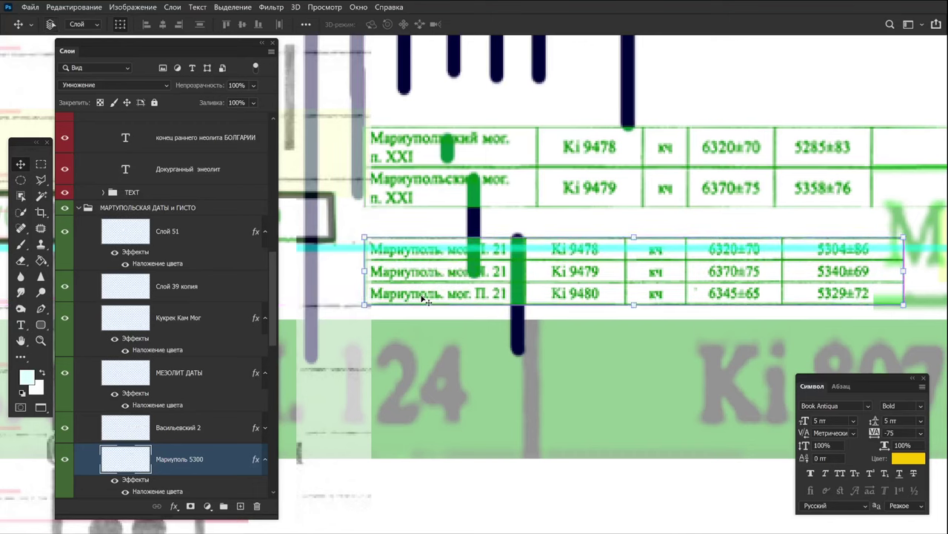
pyautogui.hotkey('ctrl', 'z')
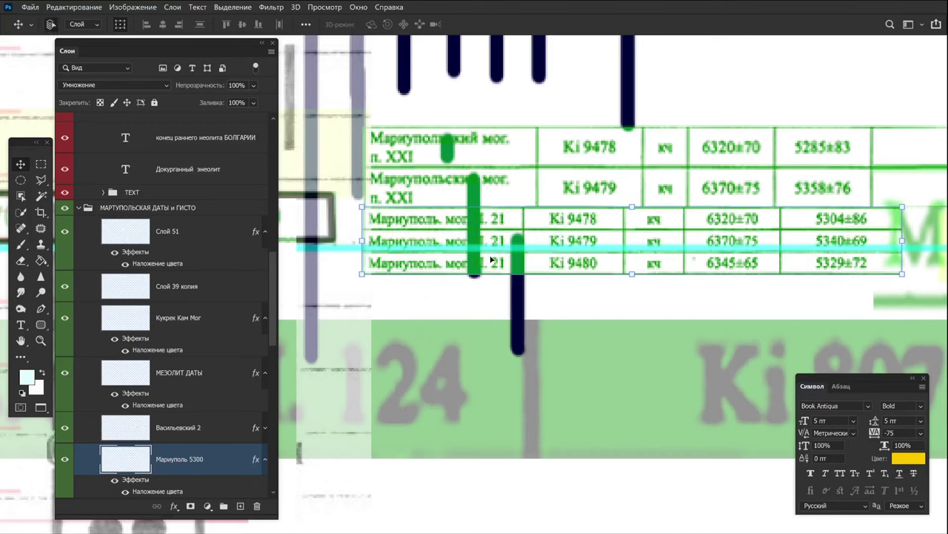
pyautogui.press('Right')
pyautogui.press('Right')
pyautogui.press('Right')
pyautogui.press('Right')
pyautogui.press('Right')
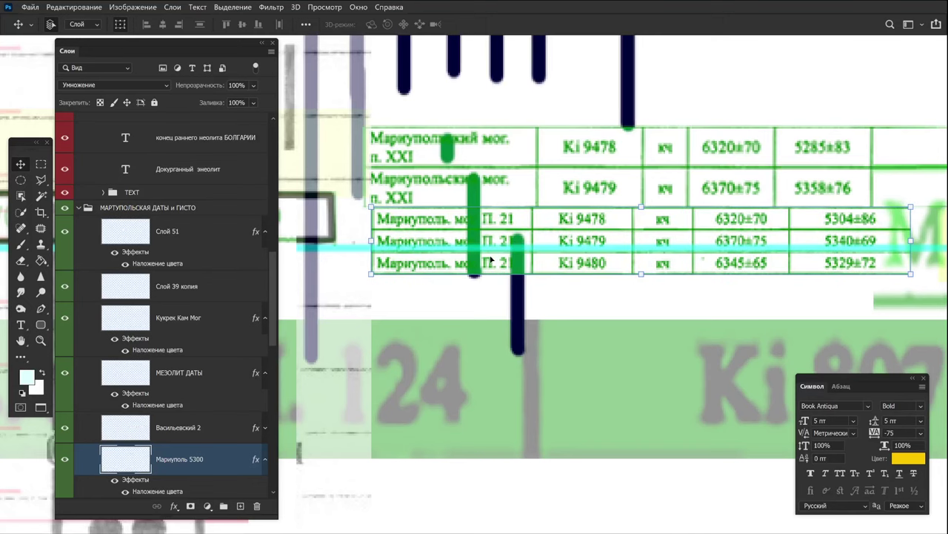
pyautogui.press('Left')
pyautogui.press('Left')
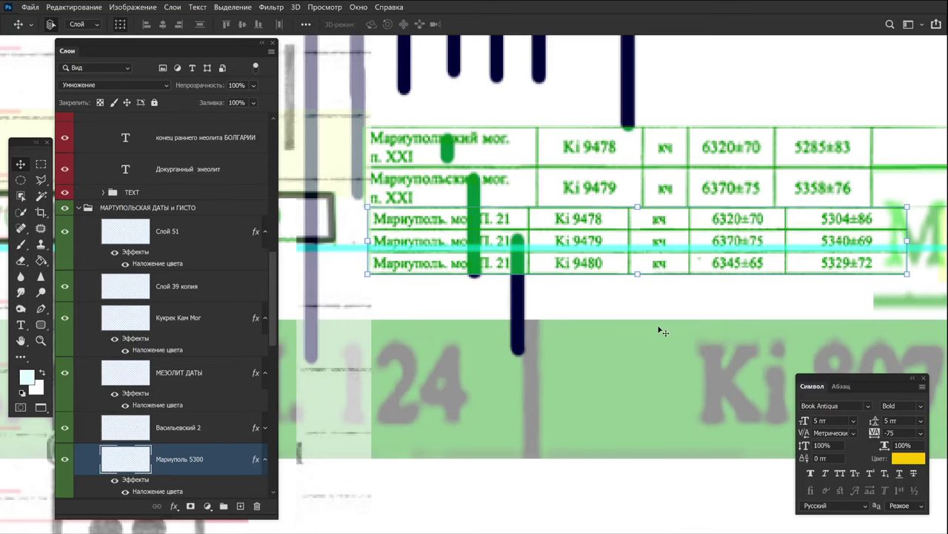
# Examine the yellow конец раннего неолита БОЛГАРИИ labels between the cyan line and the НЕОЛИТ ранний 6200–5400 block.
pyautogui.scroll(-4, 662, 362)
pyautogui.scroll(-6, 588, 400)
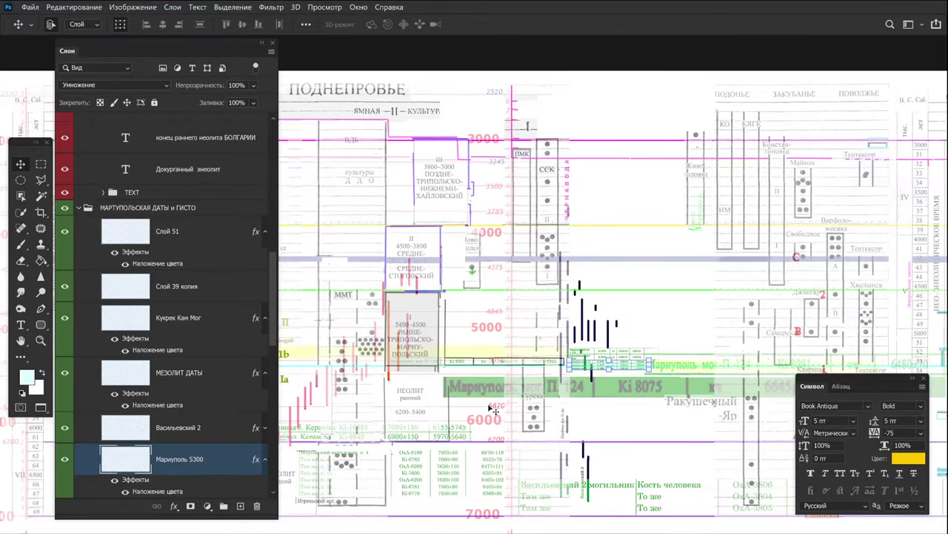
pyautogui.scroll(5, 441, 337)
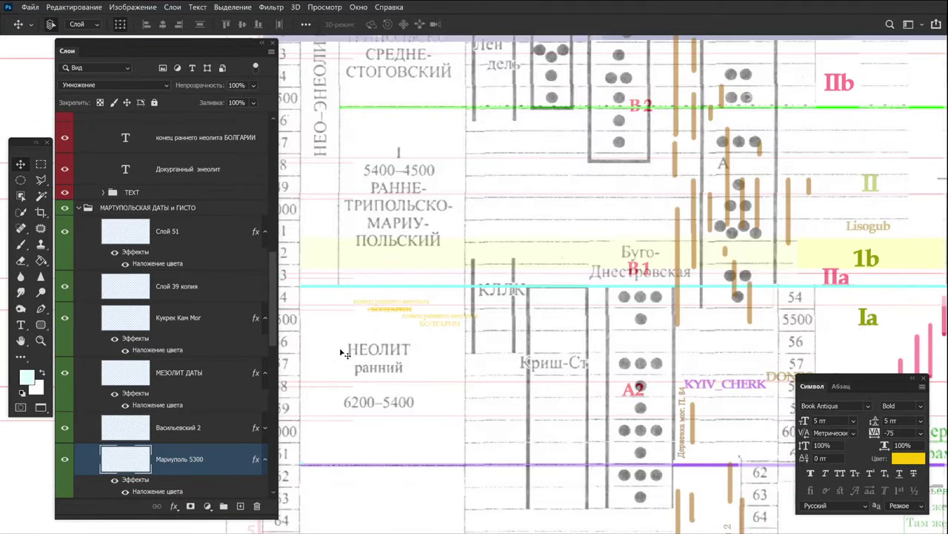
pyautogui.scroll(1, 397, 318)
pyautogui.scroll(2, 397, 319)
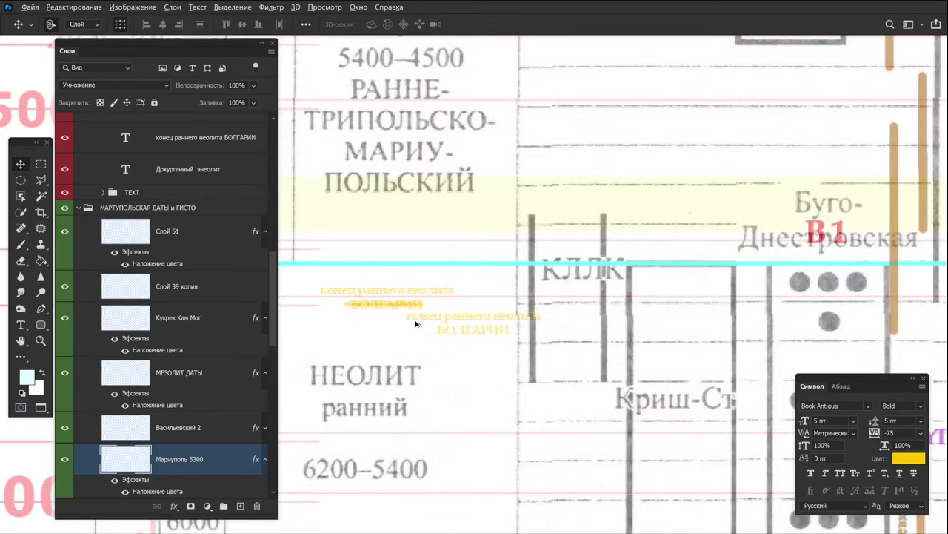
pyautogui.scroll(2, 418, 321)
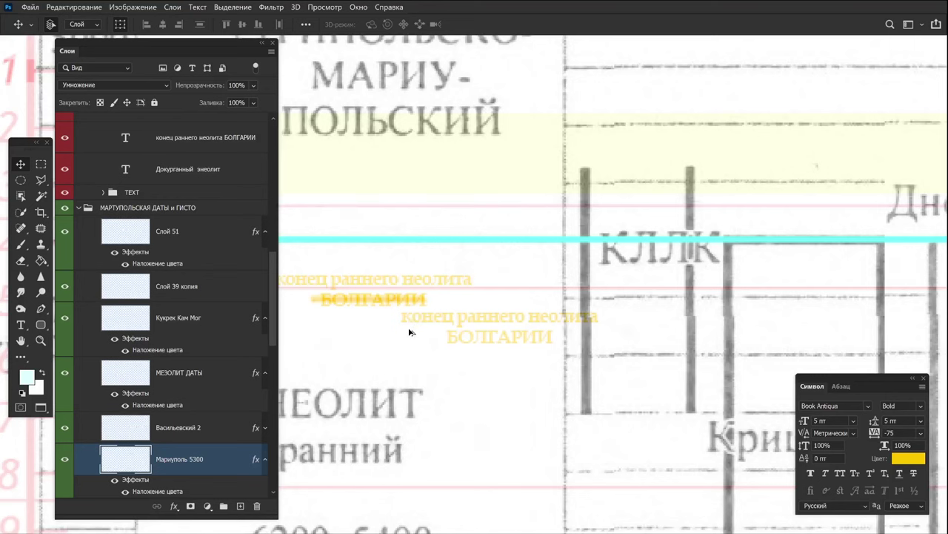
pyautogui.scroll(-3, 410, 332)
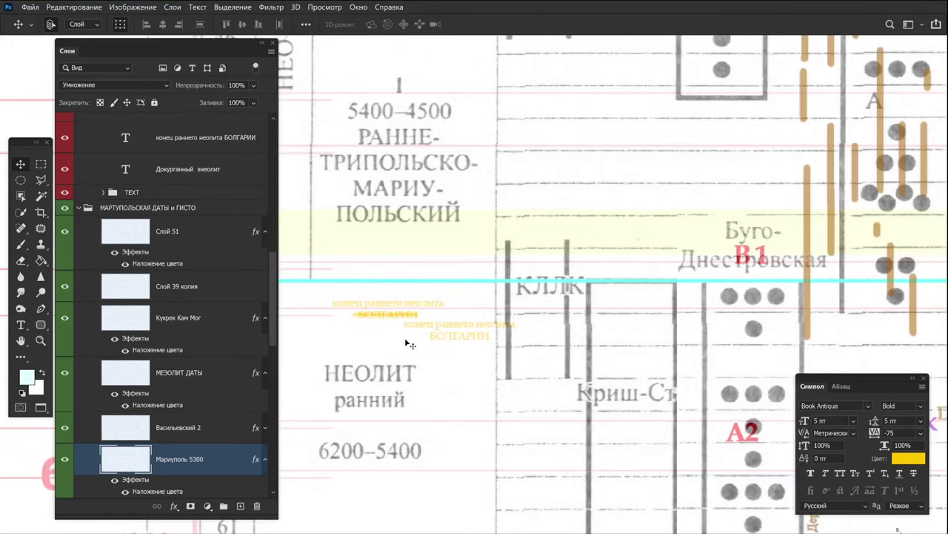
pyautogui.scroll(-2, 407, 342)
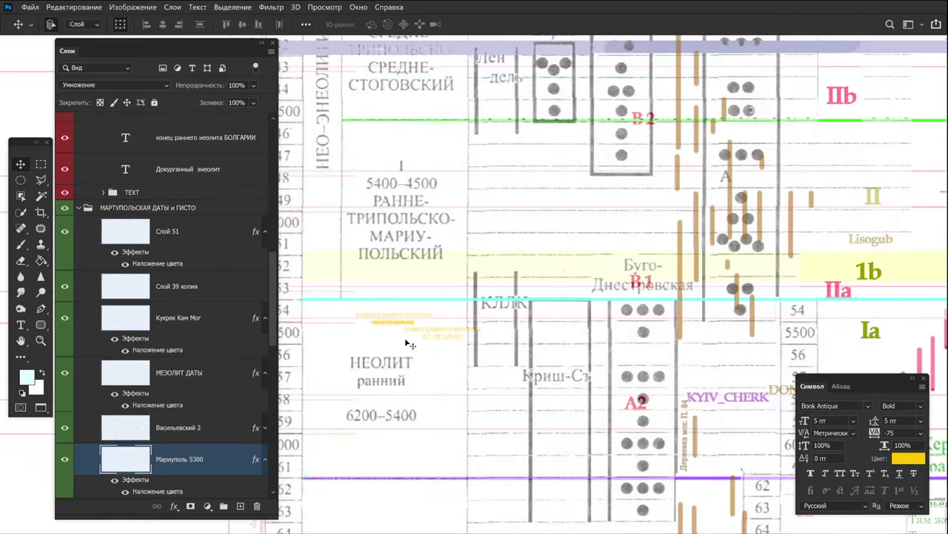
pyautogui.scroll(3, 415, 315)
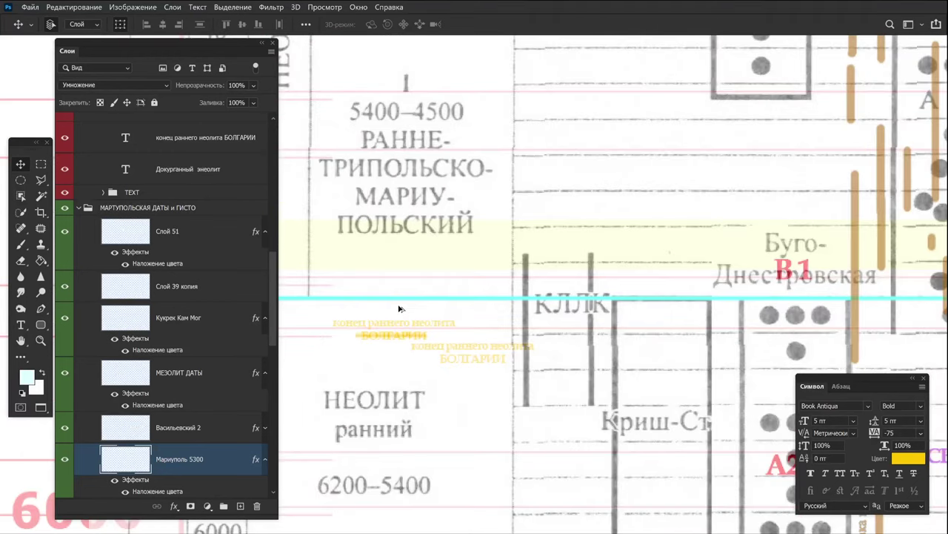
# Examine the 5400–4500 РАННЕ-ТРИПОЛЬСКО-МАРИУПОЛЬСКИЙ period between the green and cyan lines and follow its level across to the ММТ column.
pyautogui.moveTo(444, 190); pyautogui.dragTo(512, 279)
pyautogui.moveTo(507, 273); pyautogui.dragTo(444, 321)
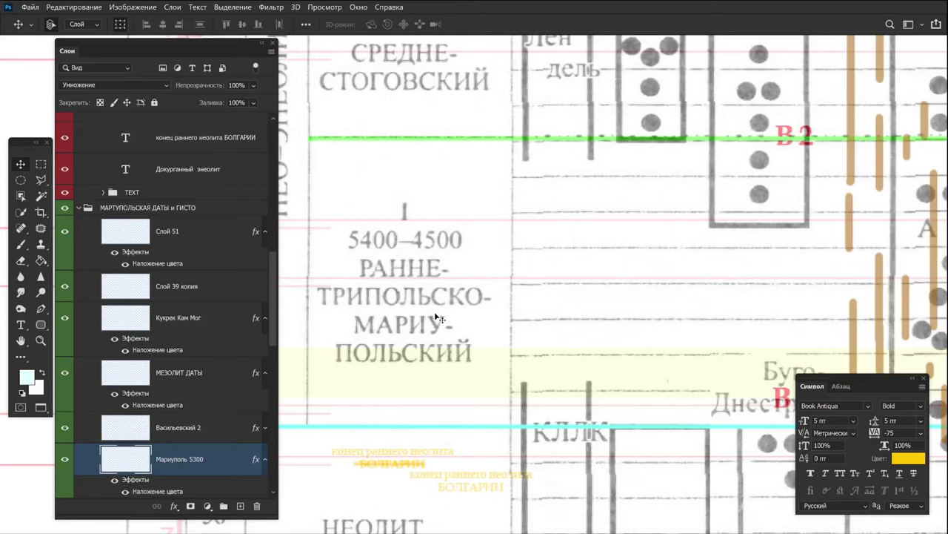
pyautogui.scroll(1, 395, 238)
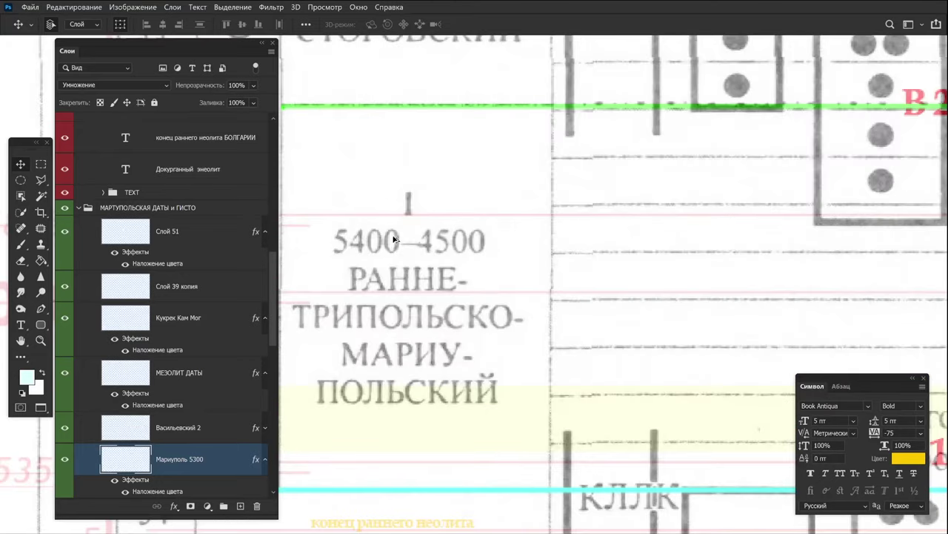
pyautogui.scroll(1, 395, 238)
pyautogui.scroll(-2, 429, 286)
pyautogui.hscroll(6, 660, 339)
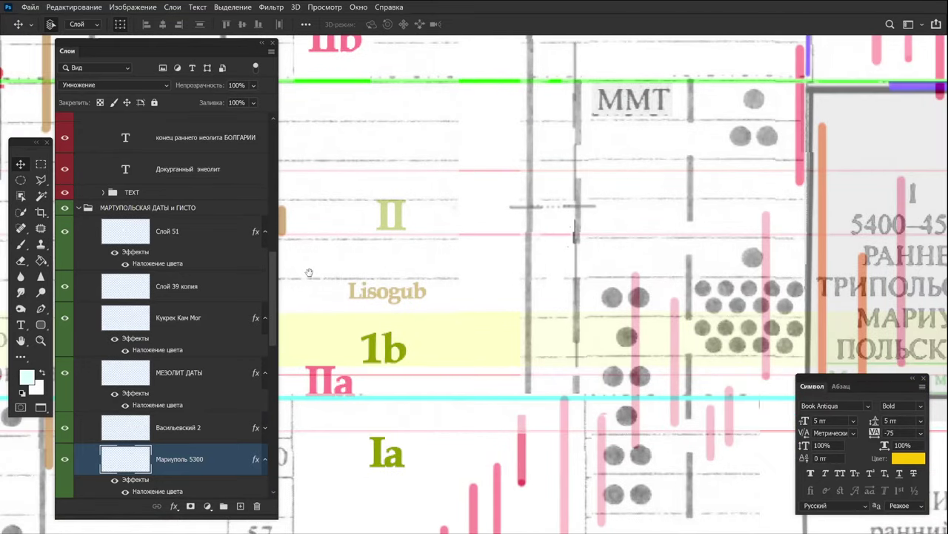
# Return to the Mariupol cemetery tables and compare their dark blue and green date bars with the 4375–6200 scale.
pyautogui.moveTo(714, 279); pyautogui.dragTo(315, 295)
pyautogui.scroll(-3, 497, 331)
pyautogui.moveTo(762, 320); pyautogui.dragTo(372, 233)
pyautogui.scroll(-1, 371, 232)
pyautogui.hscroll(3, 371, 232)
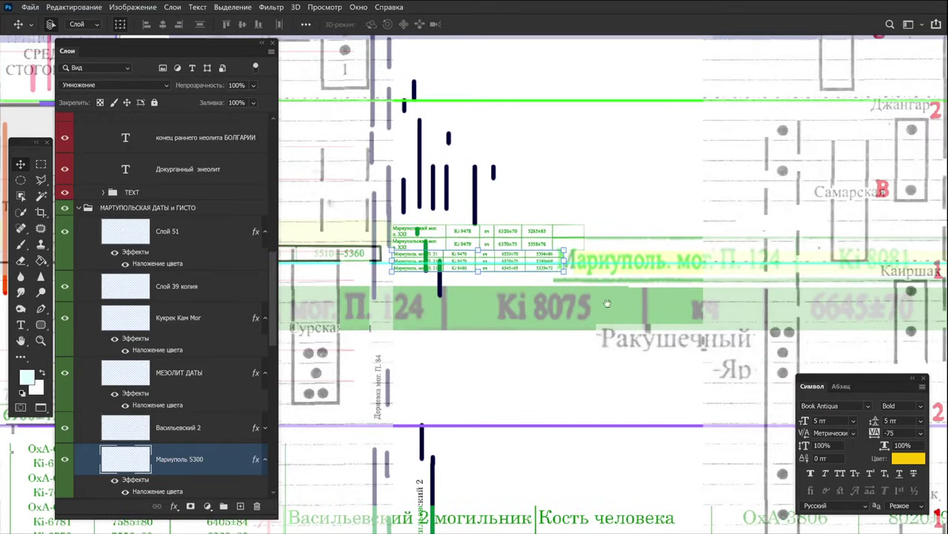
pyautogui.hscroll(3, 614, 309)
pyautogui.hscroll(-8, 614, 309)
pyautogui.scroll(1, 583, 339)
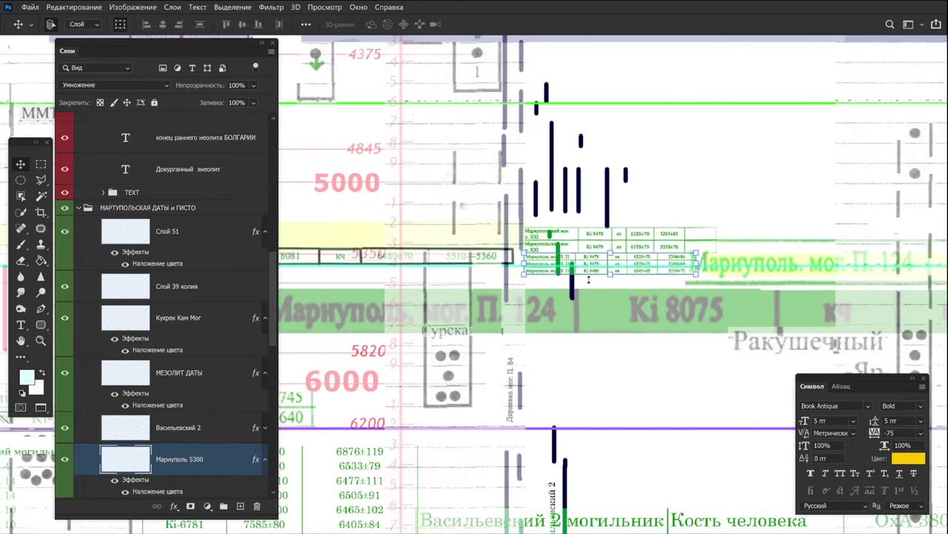
pyautogui.moveTo(586, 372); pyautogui.dragTo(669, 389)
pyautogui.scroll(2, 663, 295)
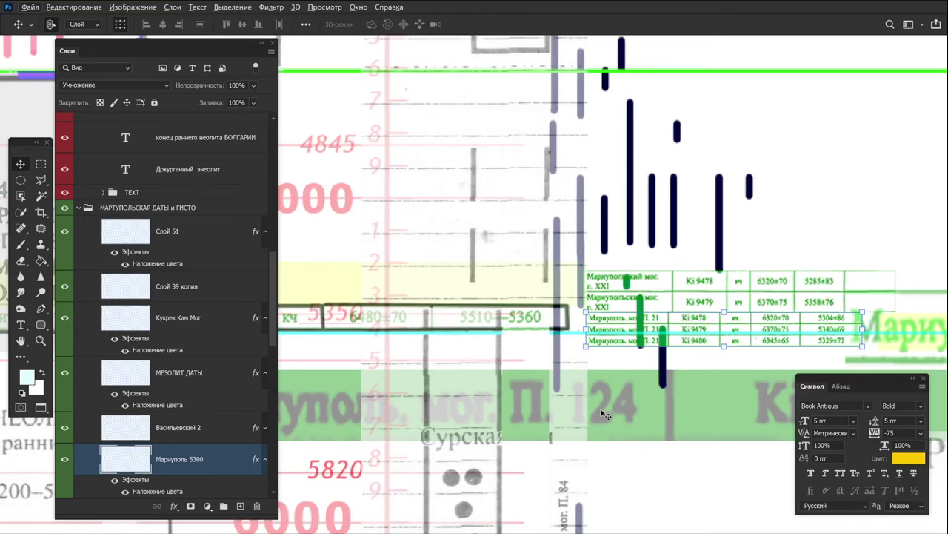
pyautogui.scroll(-2, 606, 413)
pyautogui.moveTo(693, 352); pyautogui.dragTo(571, 278)
pyautogui.scroll(2, 446, 235)
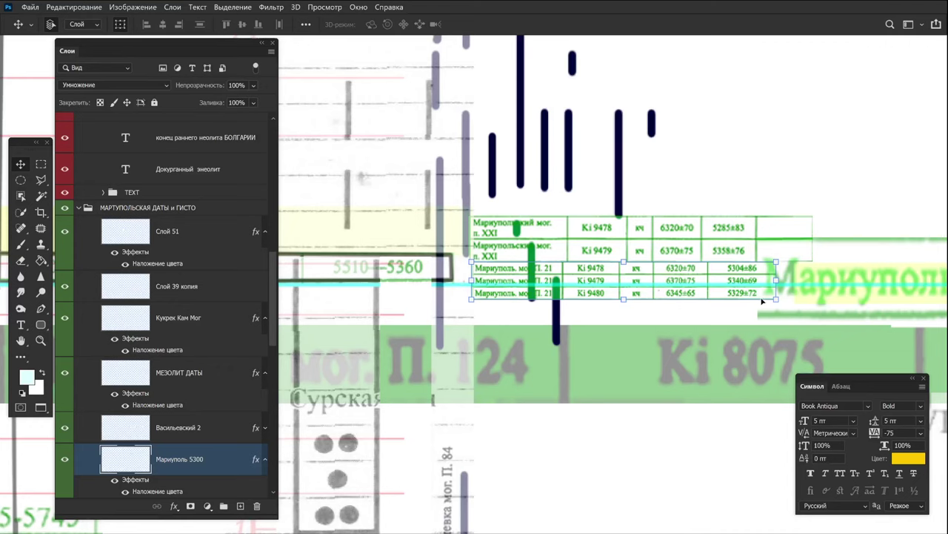
# Examine the Ki 9478, Ki 9479 and Ki 9480 date rows in the two green Mariupol tables alongside their bars.
pyautogui.scroll(4, 761, 300)
pyautogui.scroll(-1, 760, 291)
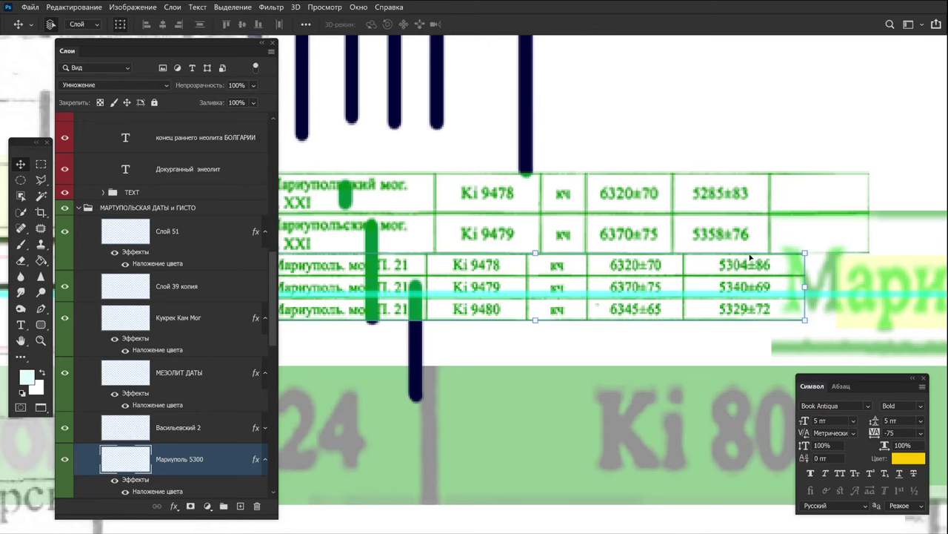
pyautogui.scroll(-3, 619, 363)
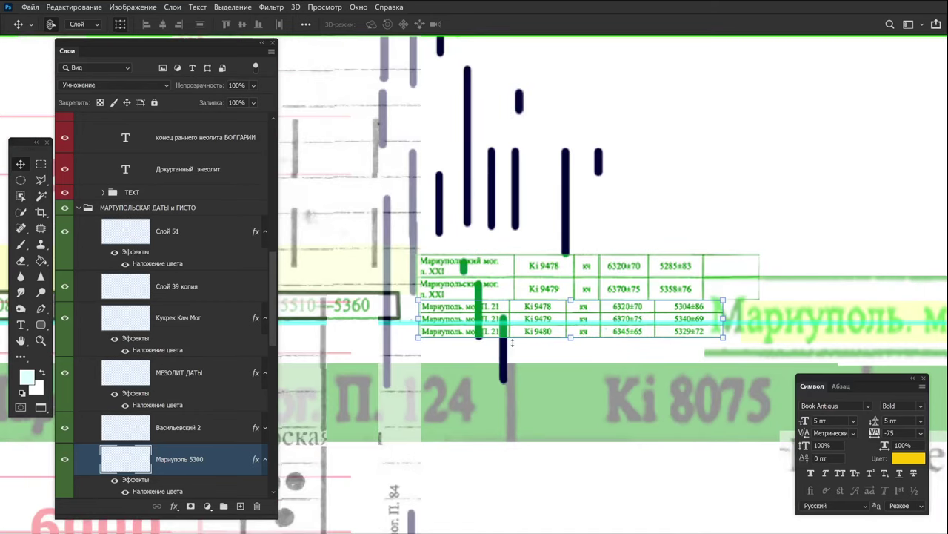
pyautogui.scroll(1, 504, 366)
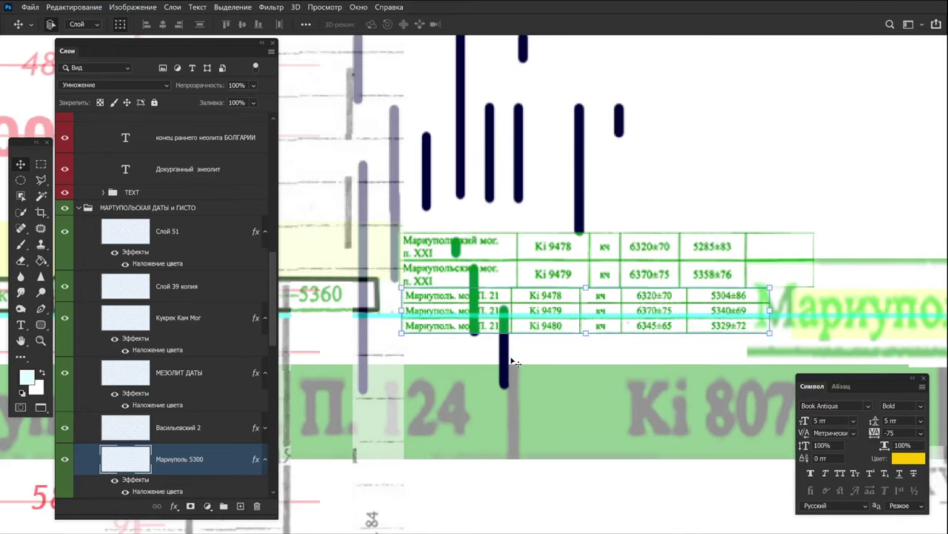
pyautogui.scroll(1, 460, 279)
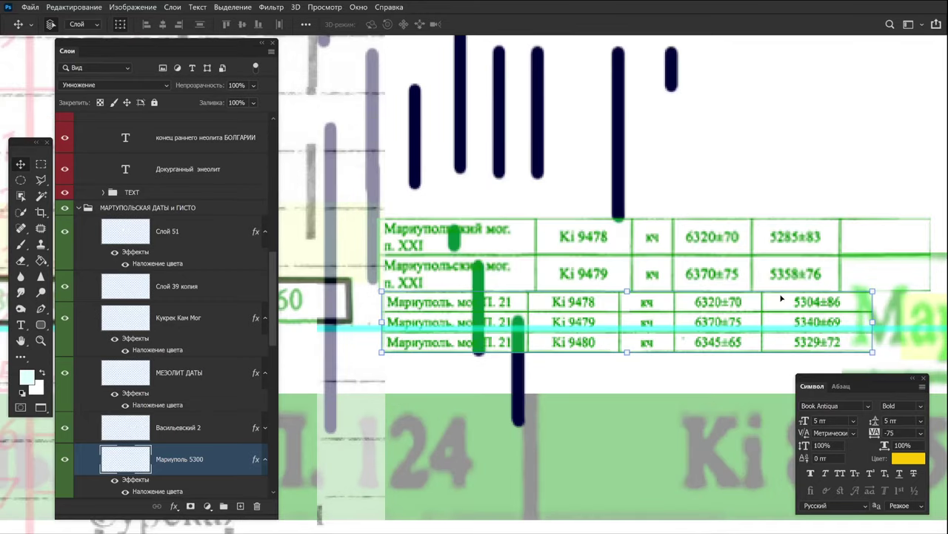
pyautogui.scroll(-2, 426, 317)
pyautogui.scroll(1, 426, 317)
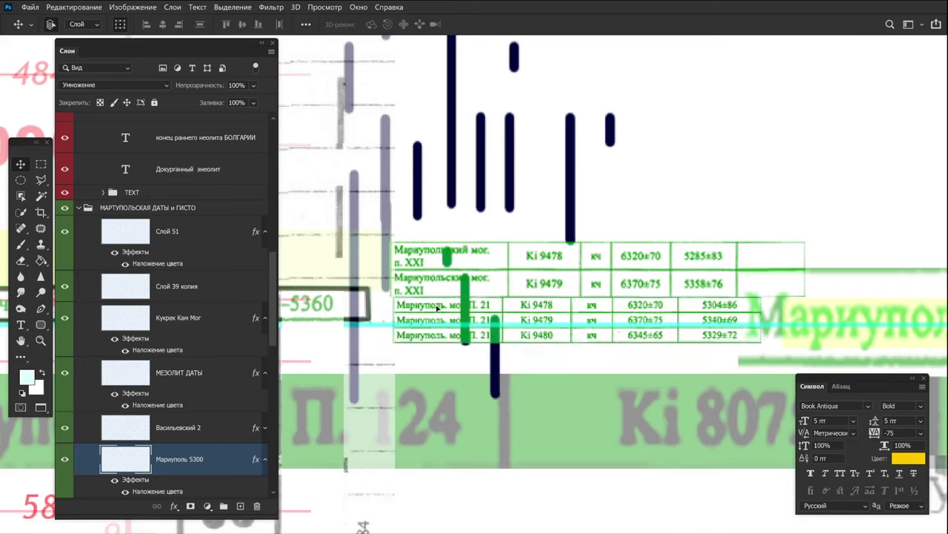
# Move the Мариуполь. мог. П. 21 and Мариупольский мог. п. XXI tables right so their names clear most of the green date bars.
pyautogui.moveTo(437, 308); pyautogui.dragTo(514, 308)
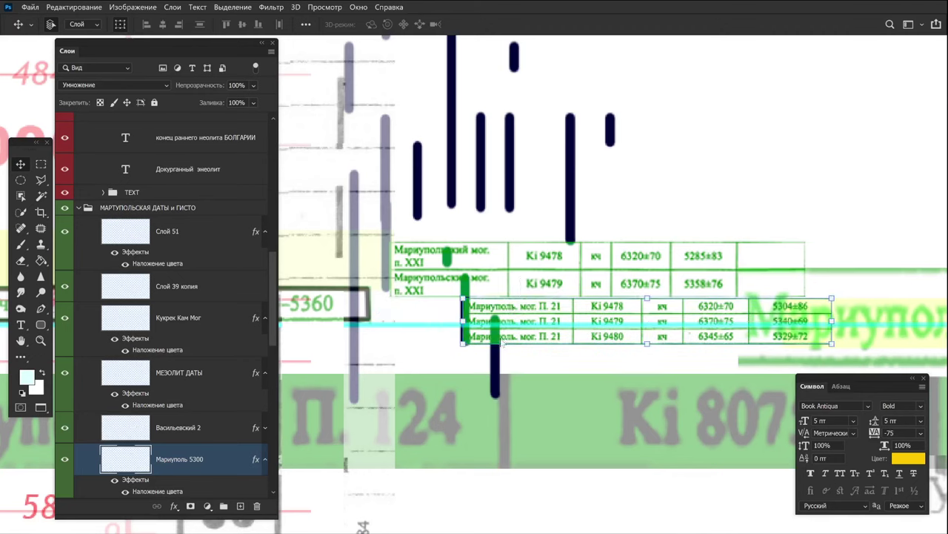
pyautogui.click(482, 262)
pyautogui.moveTo(482, 262); pyautogui.dragTo(533, 254)
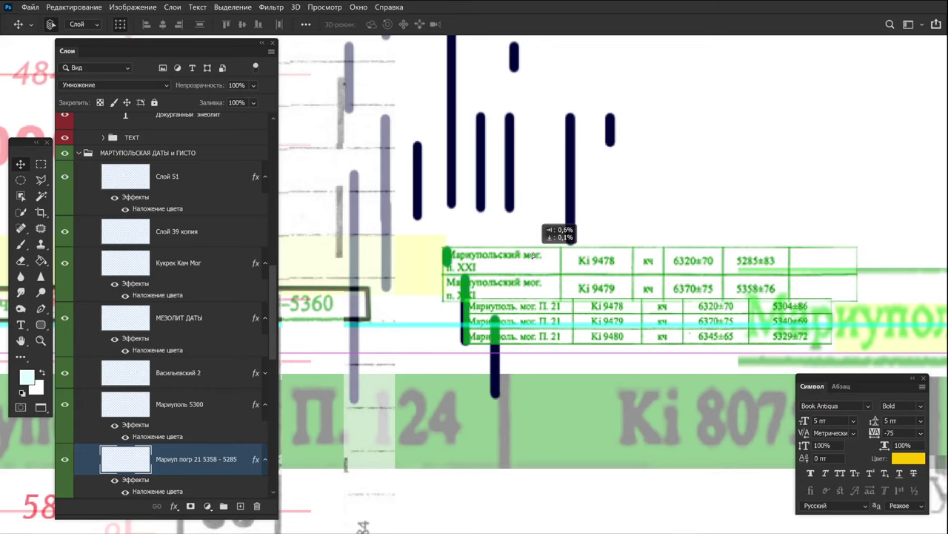
pyautogui.moveTo(532, 255); pyautogui.dragTo(533, 255)
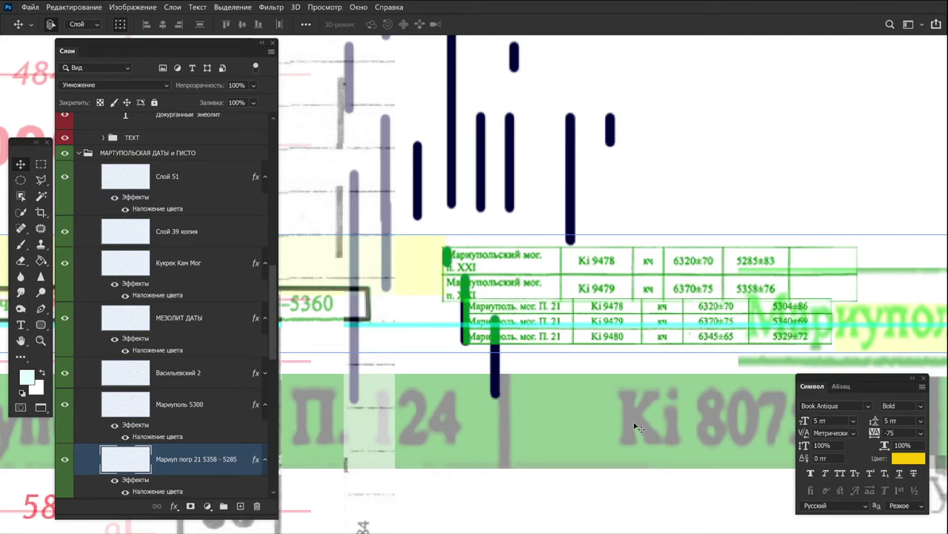
# Undo the last two moves of the Мариуполь. мог. П. 21 and Мариупольский мог. п. XXI date tables.
pyautogui.moveTo(672, 437); pyautogui.dragTo(578, 378)
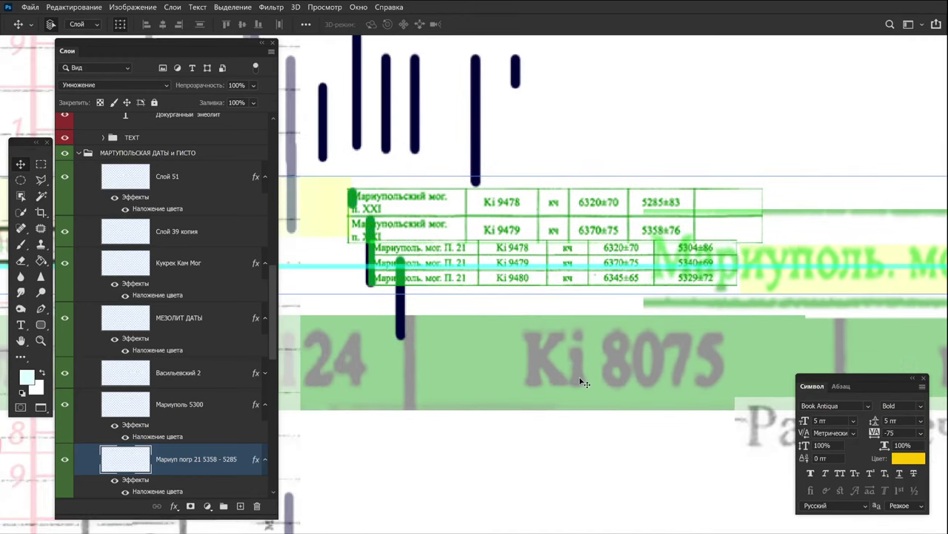
pyautogui.hotkey('ctrl', 'z')
pyautogui.hotkey('ctrl', 'z')
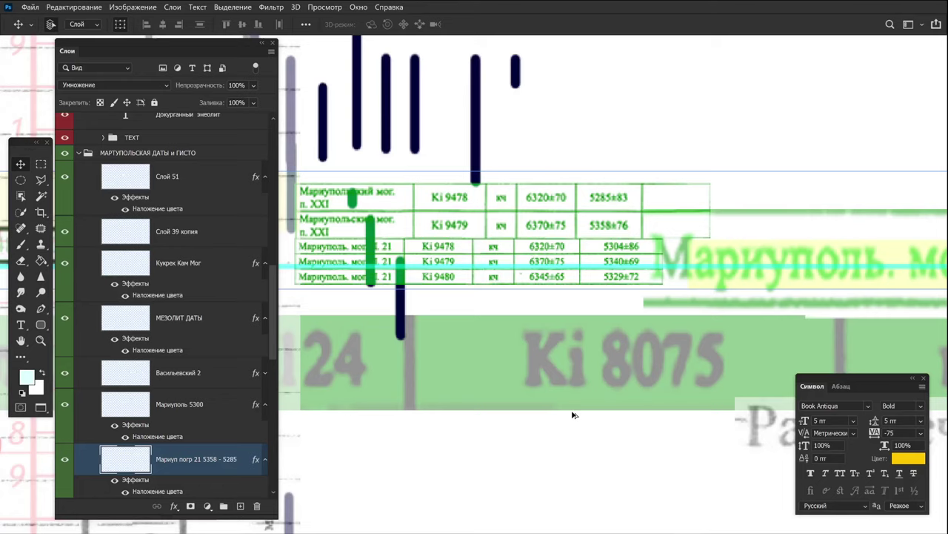
pyautogui.scroll(-3, 572, 412)
pyautogui.moveTo(527, 421); pyautogui.dragTo(671, 449)
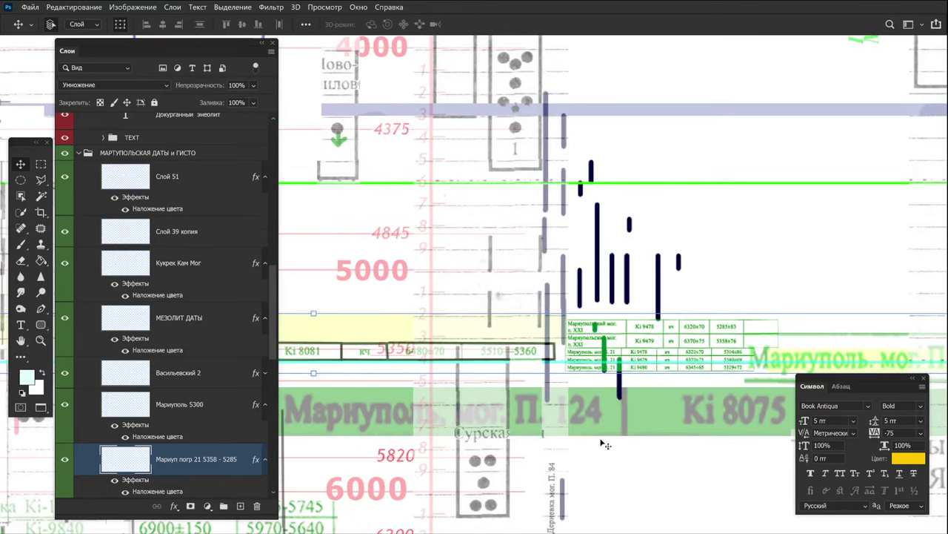
# Make the СТРАТИГРАФИЯ layer in the АНАЛИЗ group visible and select it.
pyautogui.scroll(1, 229, 256)
pyautogui.scroll(6, 229, 256)
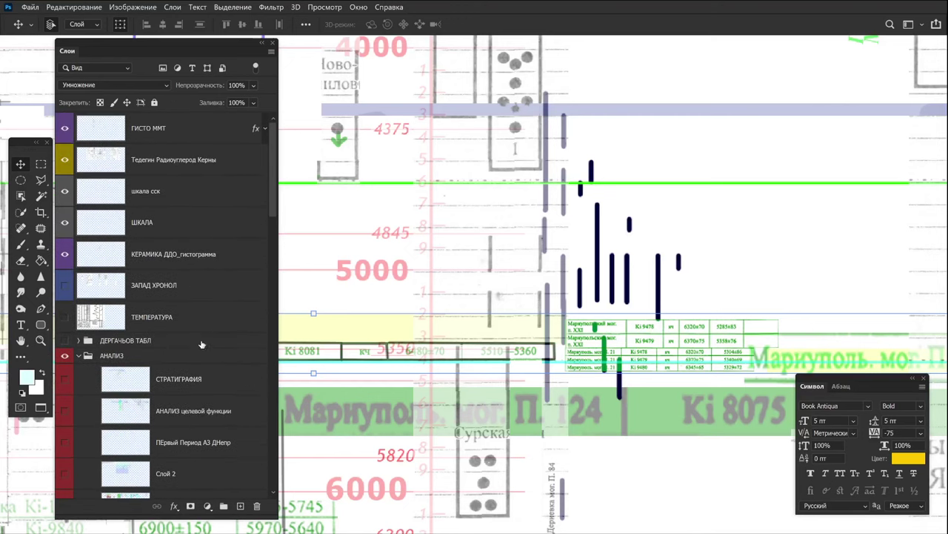
pyautogui.scroll(-2, 200, 344)
pyautogui.click(65, 317)
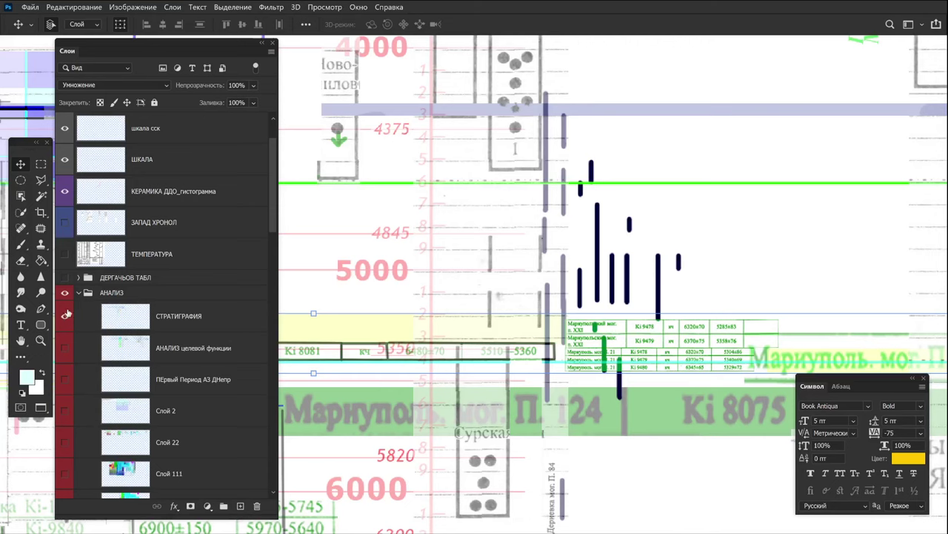
pyautogui.click(175, 320)
pyautogui.scroll(-4, 526, 360)
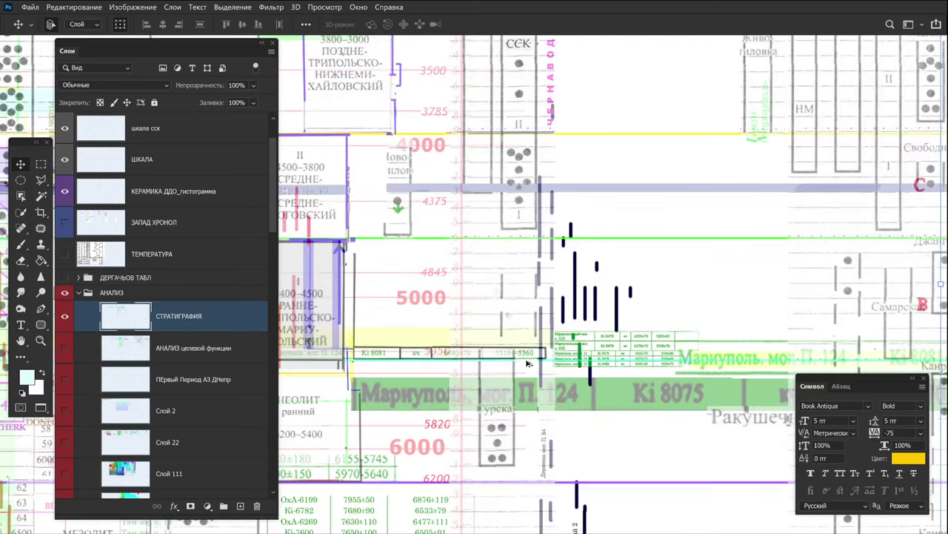
# Move the СТРАТИГРАФИЯ columns right across the chart so the green A–BI–BII column overlaps the dark blue Mariupol date bars.
pyautogui.moveTo(528, 363); pyautogui.dragTo(797, 331)
pyautogui.moveTo(493, 290); pyautogui.dragTo(657, 321)
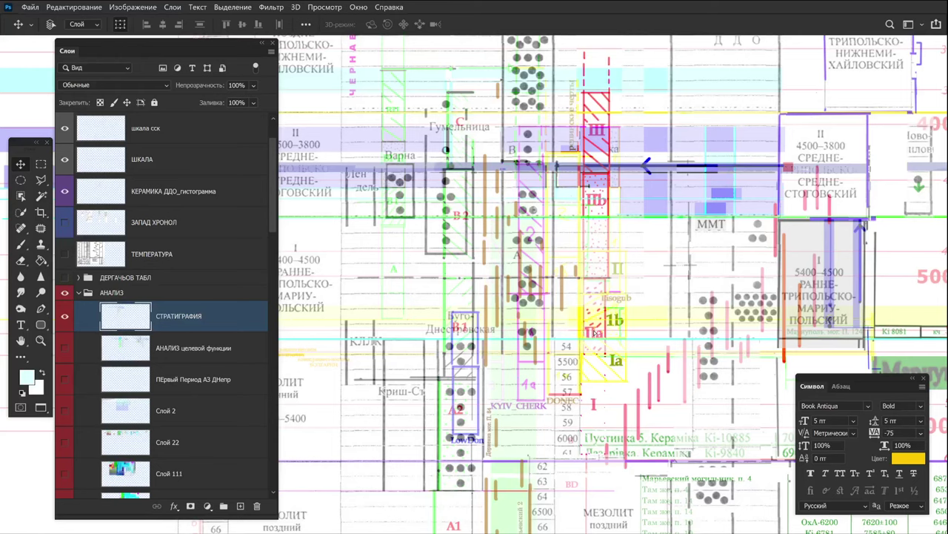
pyautogui.moveTo(595, 331)
pyautogui.mouseDown()
pyautogui.moveTo(630, 326)
pyautogui.moveTo(680, 382)
pyautogui.moveTo(391, 405)
pyautogui.mouseUp()
pyautogui.moveTo(483, 388); pyautogui.dragTo(808, 386)
pyautogui.hotkey('ctrl', 'z')
pyautogui.moveTo(614, 354); pyautogui.dragTo(684, 360)
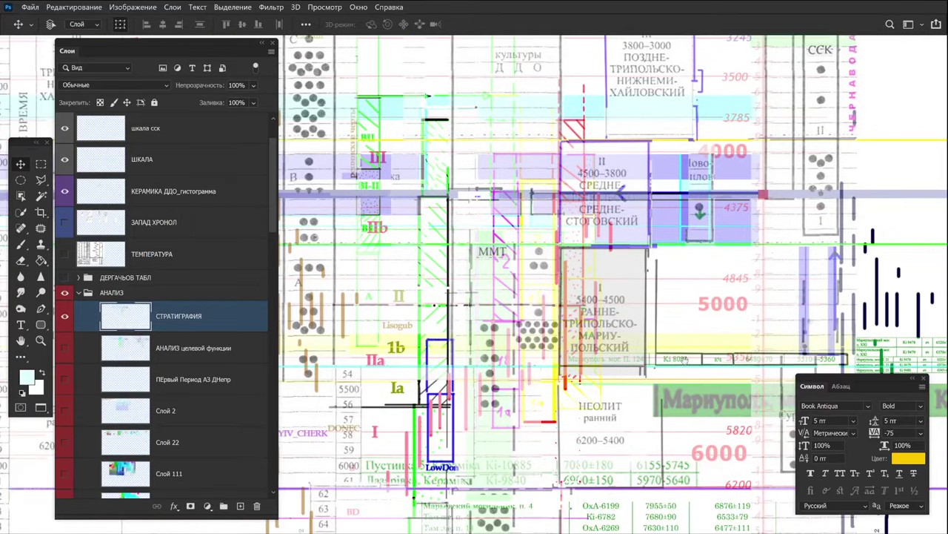
pyautogui.moveTo(419, 323)
pyautogui.mouseDown()
pyautogui.moveTo(474, 305)
pyautogui.moveTo(775, 303)
pyautogui.mouseUp()
pyautogui.moveTo(620, 348); pyautogui.dragTo(311, 363)
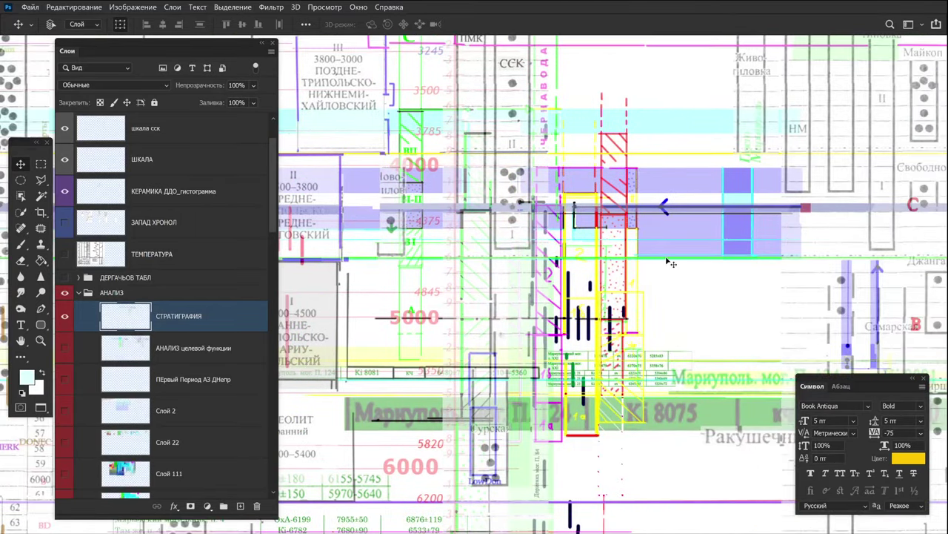
pyautogui.moveTo(655, 244)
pyautogui.mouseDown()
pyautogui.moveTo(847, 239)
pyautogui.moveTo(624, 292)
pyautogui.moveTo(607, 342)
pyautogui.moveTo(634, 300)
pyautogui.moveTo(638, 268)
pyautogui.mouseUp()
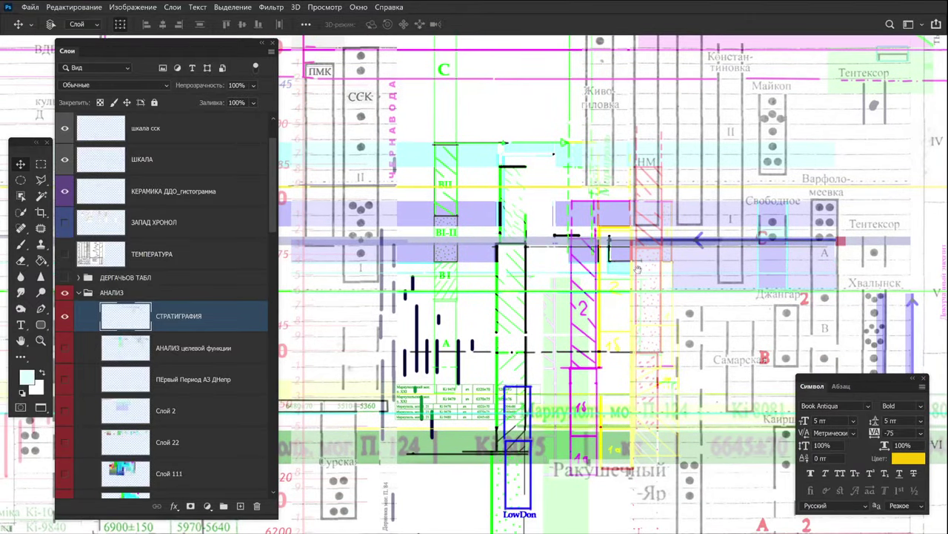
# Examine the repositioned green, magenta, yellow and red stratigraphy columns against the purple band and the green period line.
pyautogui.scroll(5, 638, 204)
pyautogui.scroll(-1, 664, 310)
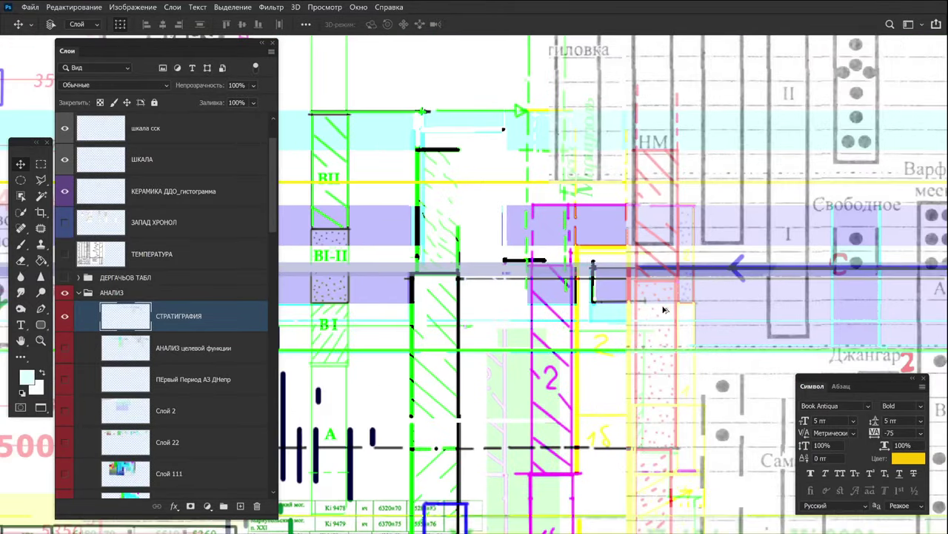
pyautogui.scroll(-1, 665, 310)
pyautogui.moveTo(683, 292); pyautogui.dragTo(602, 418)
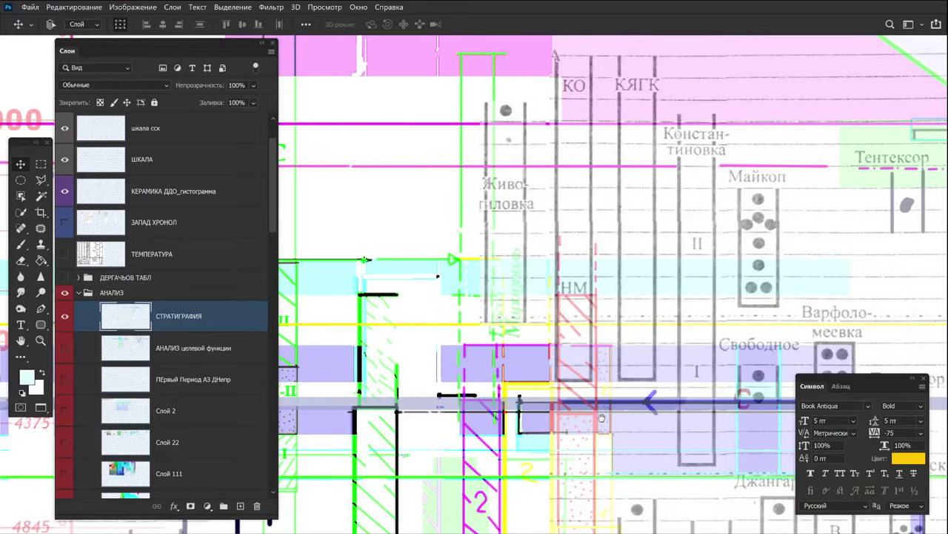
pyautogui.moveTo(609, 272); pyautogui.dragTo(629, 249)
pyautogui.moveTo(723, 200); pyautogui.dragTo(759, 125)
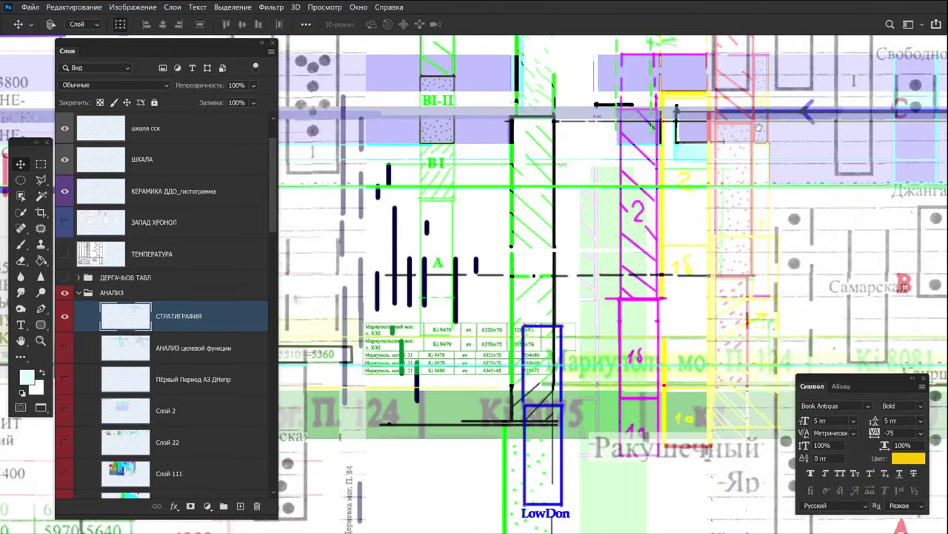
pyautogui.moveTo(615, 246); pyautogui.dragTo(637, 164)
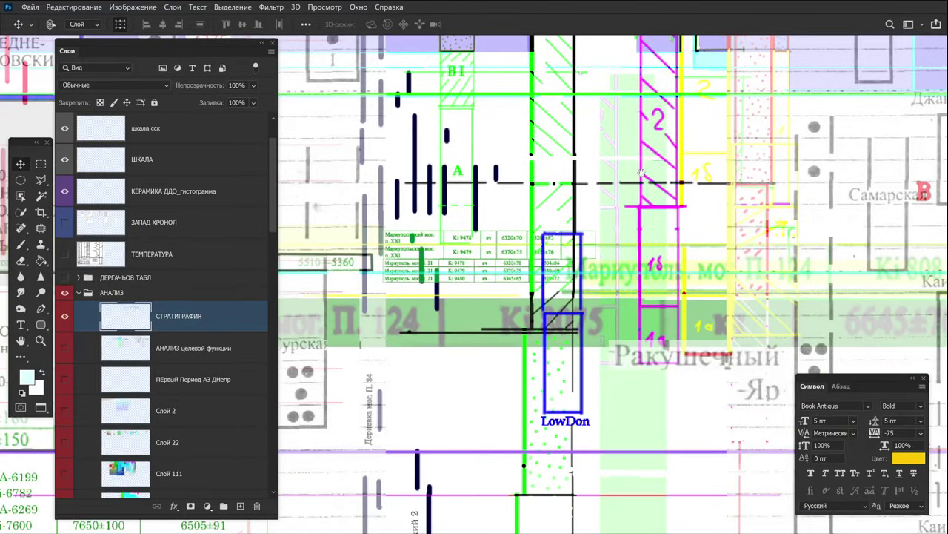
# Examine the blue LowDon boxes and the black base lines alongside the Ki 9478–Ki 9480 Mariupol date rows.
pyautogui.scroll(3, 567, 380)
pyautogui.moveTo(503, 302)
pyautogui.mouseDown()
pyautogui.moveTo(629, 330)
pyautogui.moveTo(710, 325)
pyautogui.moveTo(706, 237)
pyautogui.moveTo(660, 94)
pyautogui.moveTo(659, 275)
pyautogui.moveTo(628, 70)
pyautogui.moveTo(618, 68)
pyautogui.mouseUp()
pyautogui.moveTo(548, 290)
pyautogui.mouseDown()
pyautogui.moveTo(586, 187)
pyautogui.moveTo(608, 199)
pyautogui.moveTo(579, 497)
pyautogui.mouseUp()
pyautogui.moveTo(592, 294); pyautogui.dragTo(495, 367)
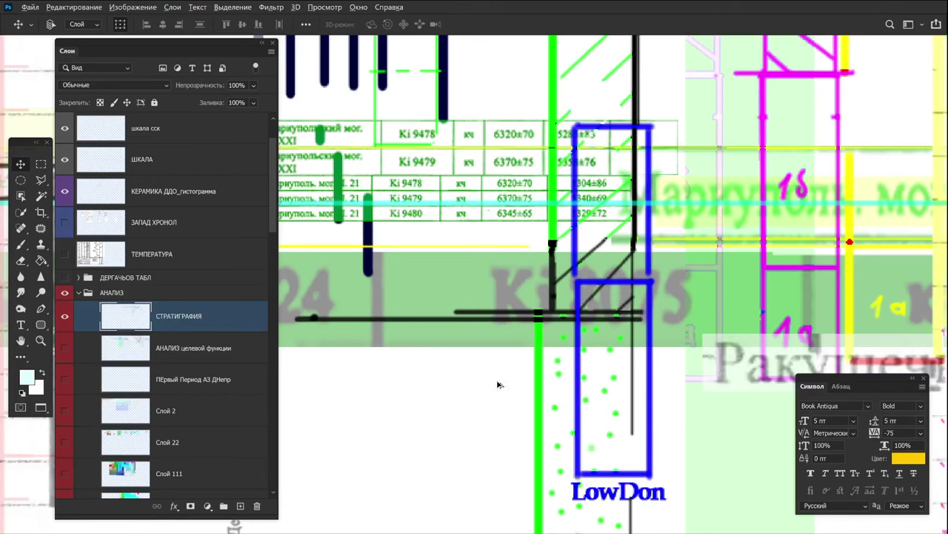
pyautogui.scroll(-2, 498, 384)
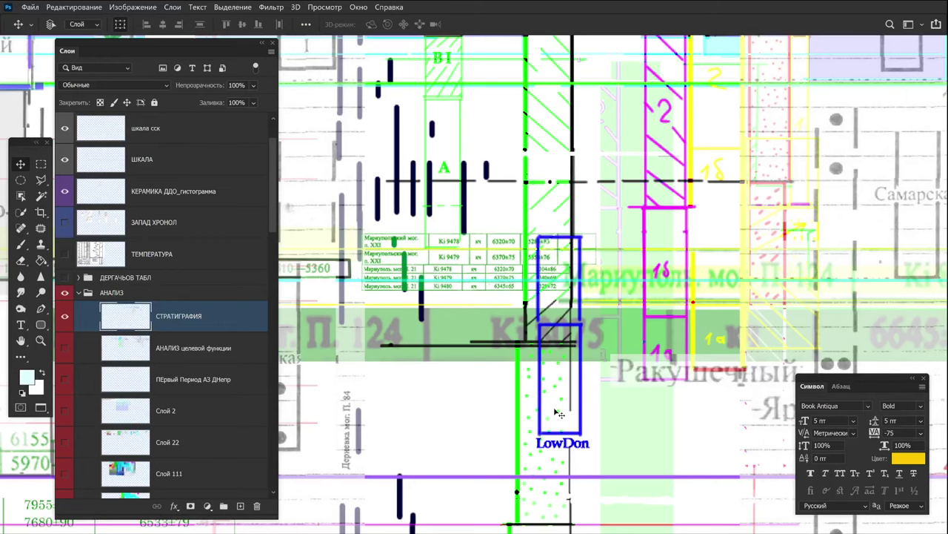
pyautogui.scroll(2, 560, 440)
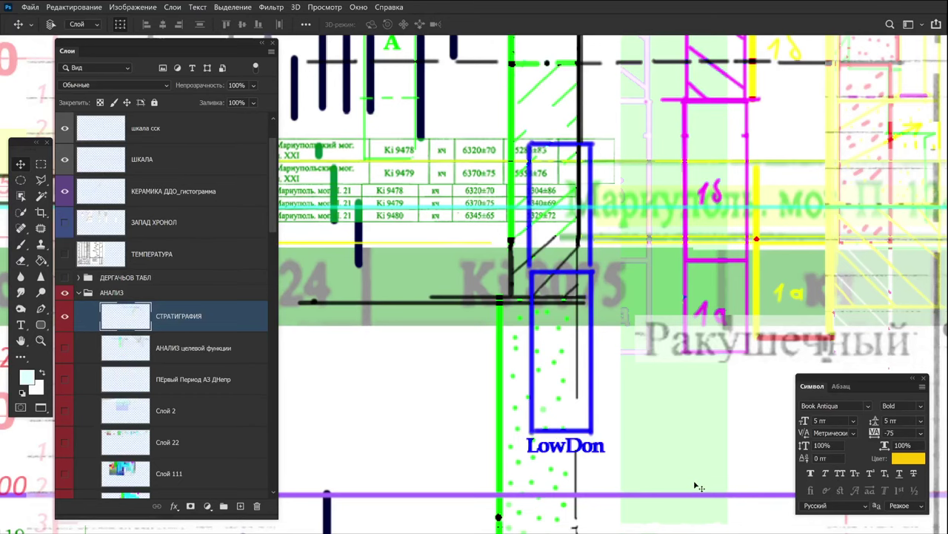
pyautogui.scroll(-4, 694, 479)
pyautogui.scroll(1, 664, 367)
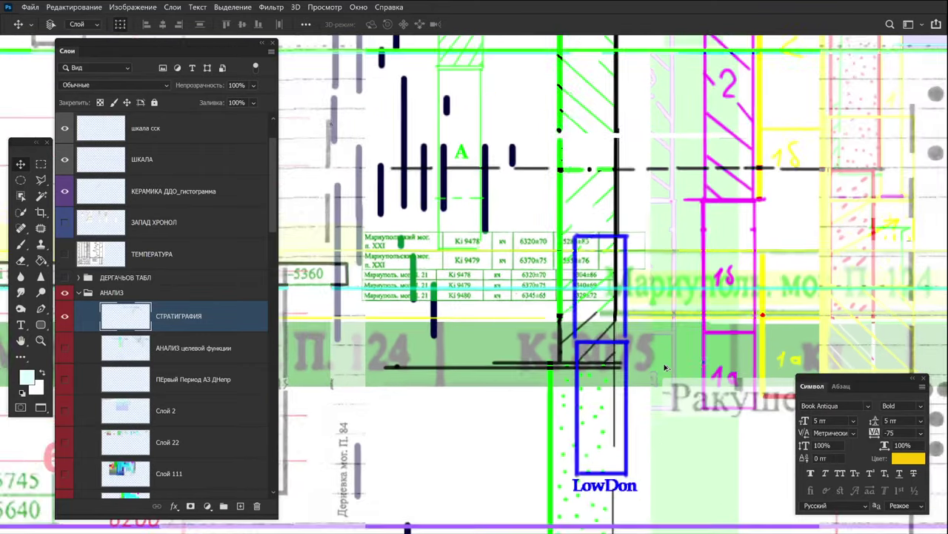
pyautogui.scroll(1, 664, 367)
# Compare the A, BI and BI-II sections of the green column with the dark blue date bars and the green line.
pyautogui.moveTo(669, 446); pyautogui.dragTo(677, 408)
pyautogui.scroll(4, 561, 283)
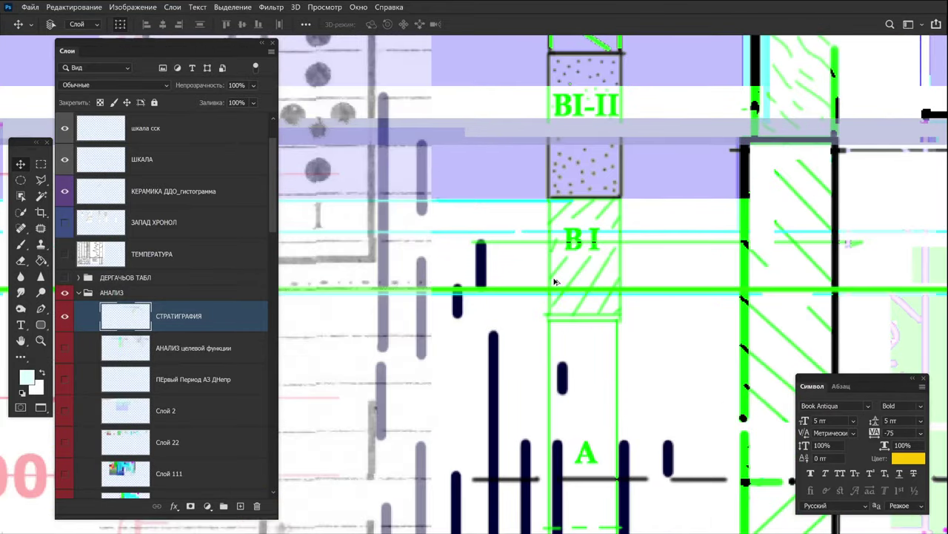
pyautogui.scroll(-3, 568, 289)
pyautogui.moveTo(648, 396); pyautogui.dragTo(616, 360)
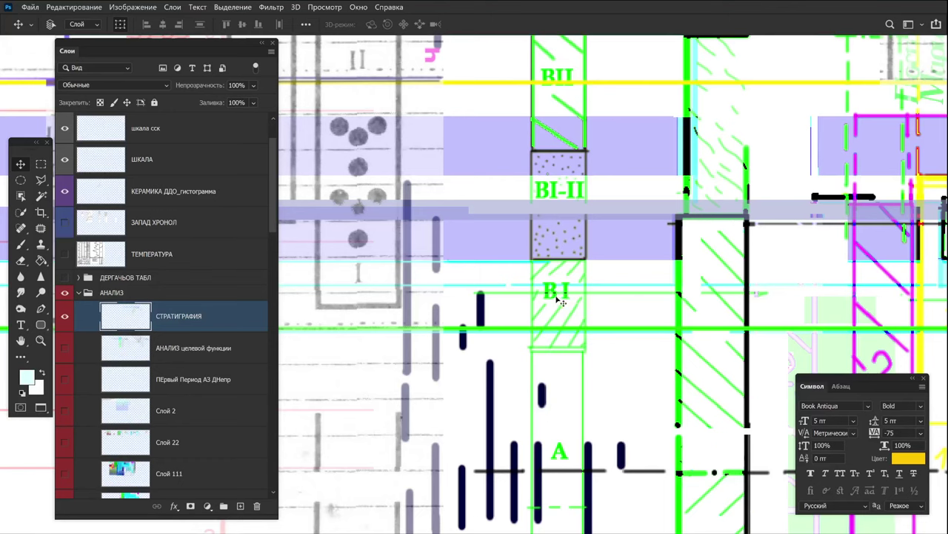
pyautogui.moveTo(643, 190); pyautogui.dragTo(595, 154)
pyautogui.scroll(2, 525, 178)
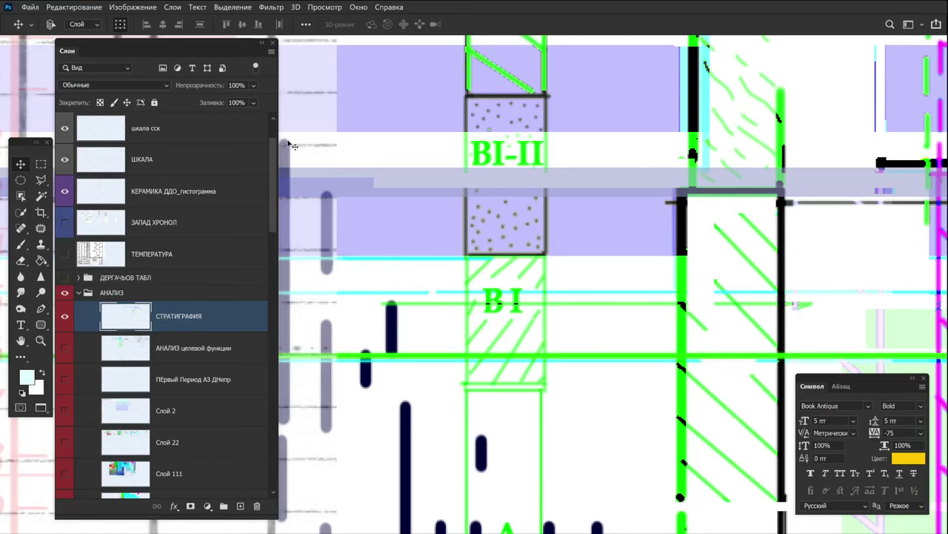
pyautogui.scroll(-5, 604, 304)
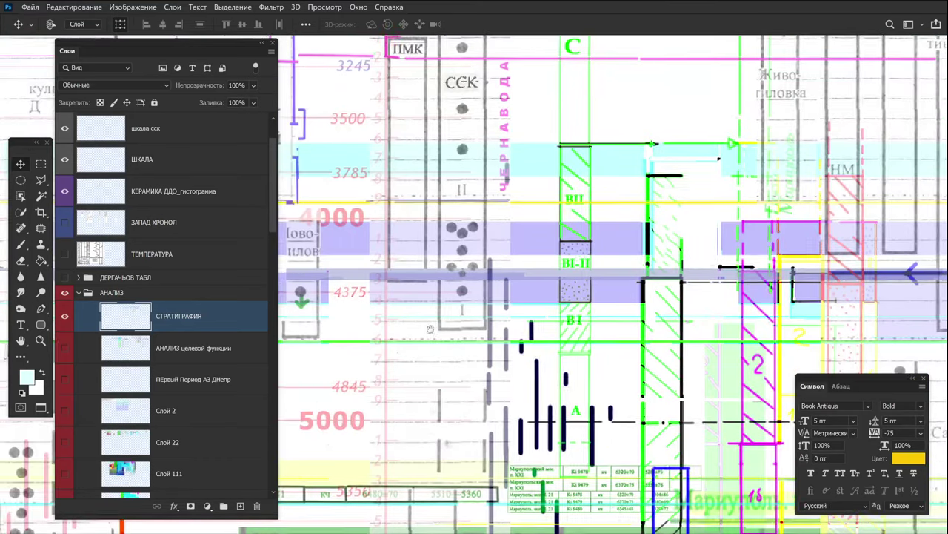
# Examine the 4500–3800 and 5400–4500 period boxes against the 4375–5000 scale and the green-arrowed column.
pyautogui.moveTo(430, 328); pyautogui.dragTo(669, 330)
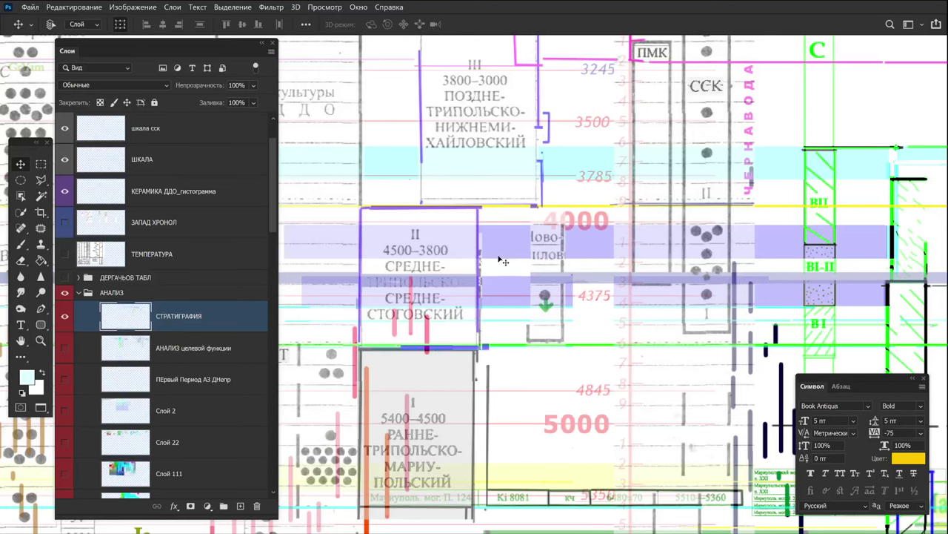
pyautogui.scroll(3, 539, 310)
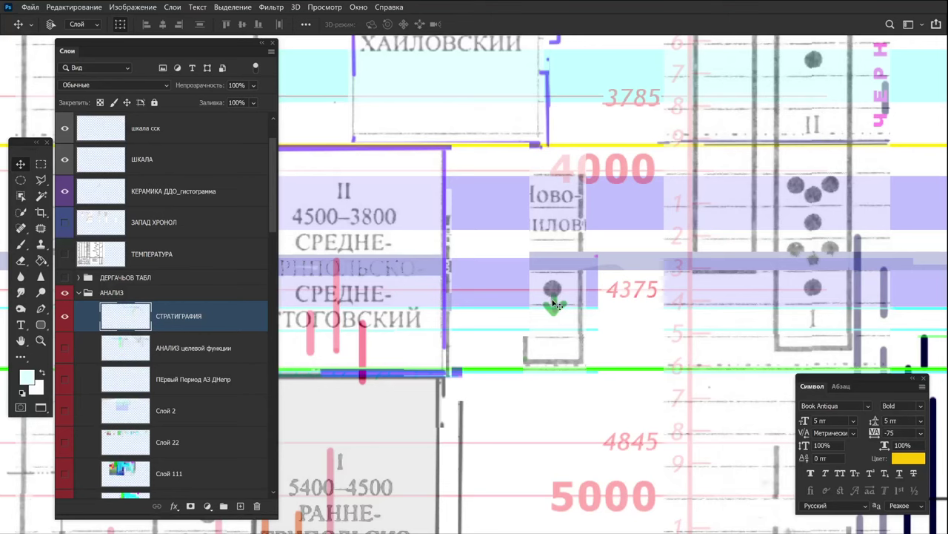
pyautogui.scroll(-2, 577, 370)
pyautogui.scroll(3, 571, 373)
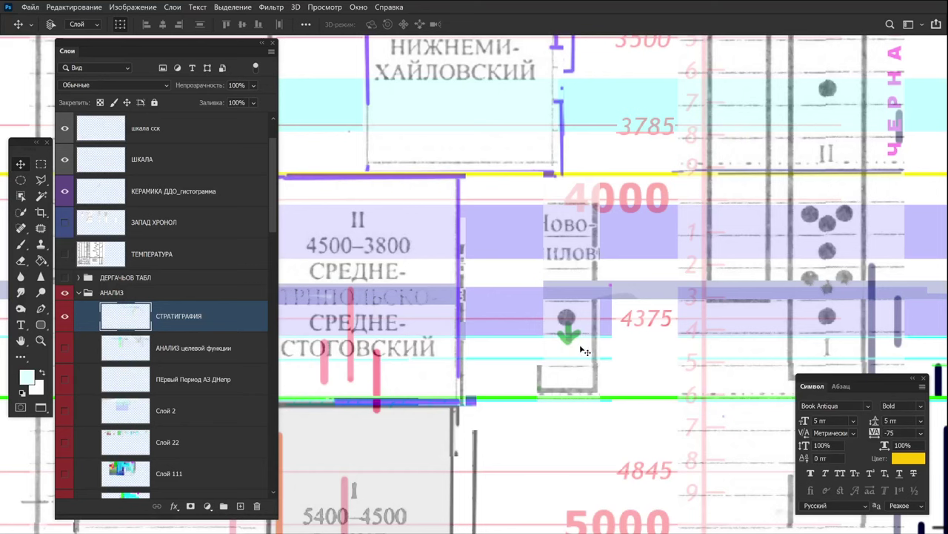
pyautogui.moveTo(632, 374); pyautogui.dragTo(669, 259)
pyautogui.scroll(-3, 711, 343)
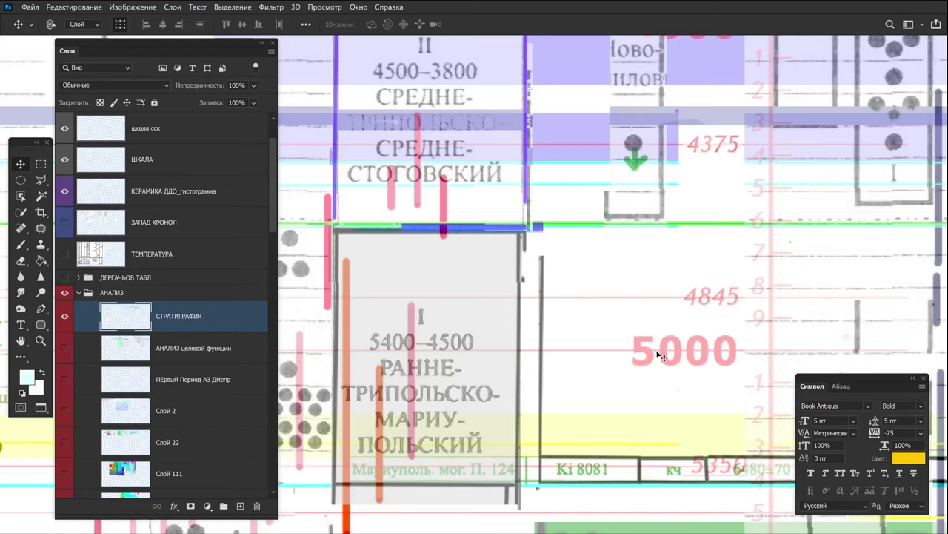
pyautogui.scroll(-4, 664, 300)
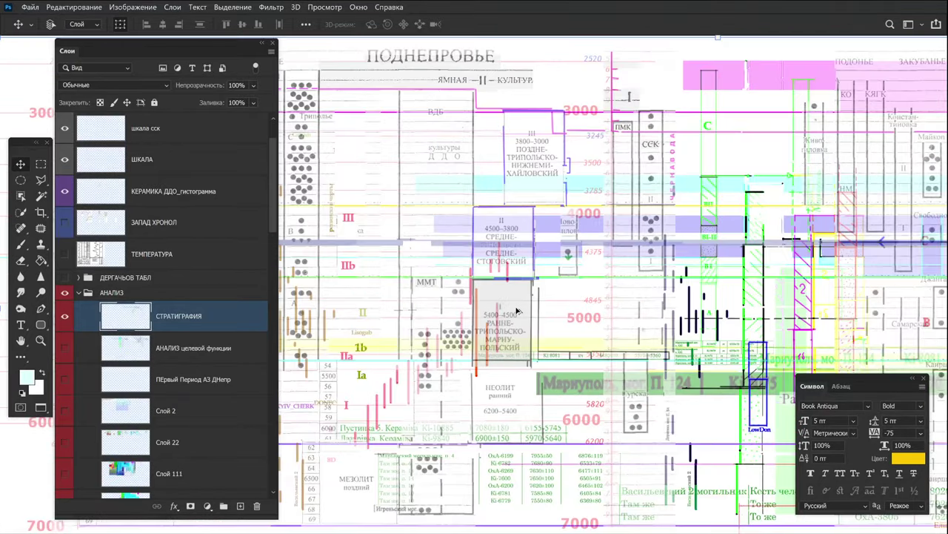
# Return to the Mariupol bars and compare their lower ends with the black base line and the LowDon boxes.
pyautogui.moveTo(662, 333); pyautogui.dragTo(461, 239)
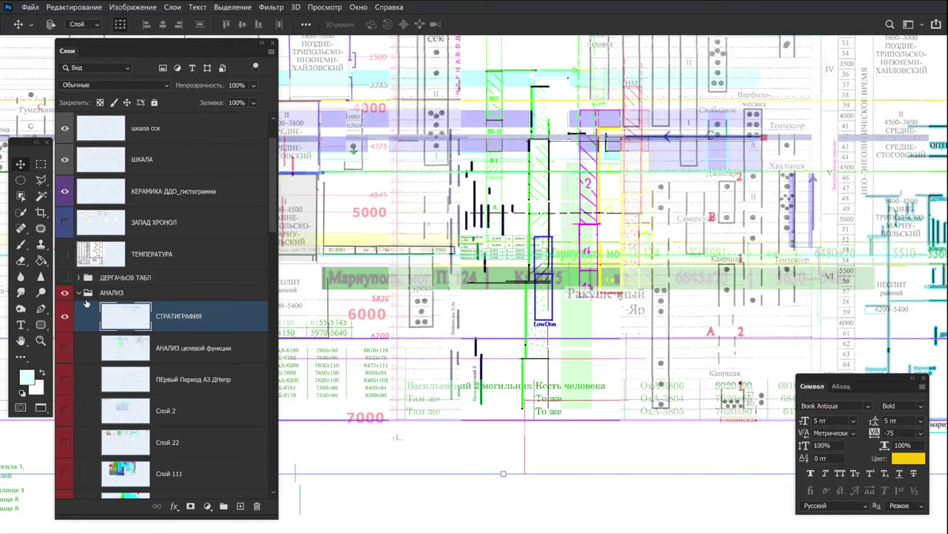
pyautogui.moveTo(745, 238); pyautogui.dragTo(873, 253)
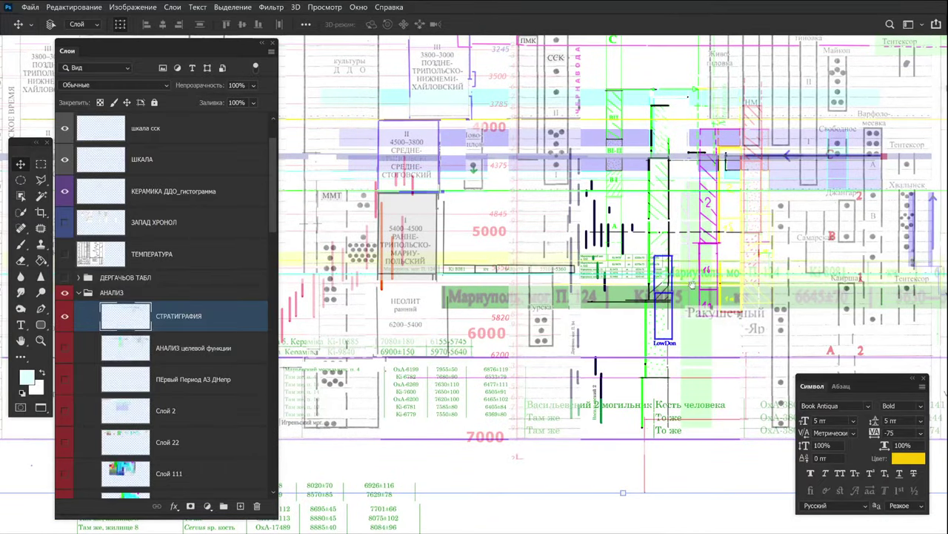
pyautogui.scroll(3, 649, 269)
pyautogui.scroll(4, 560, 272)
pyautogui.scroll(-2, 601, 310)
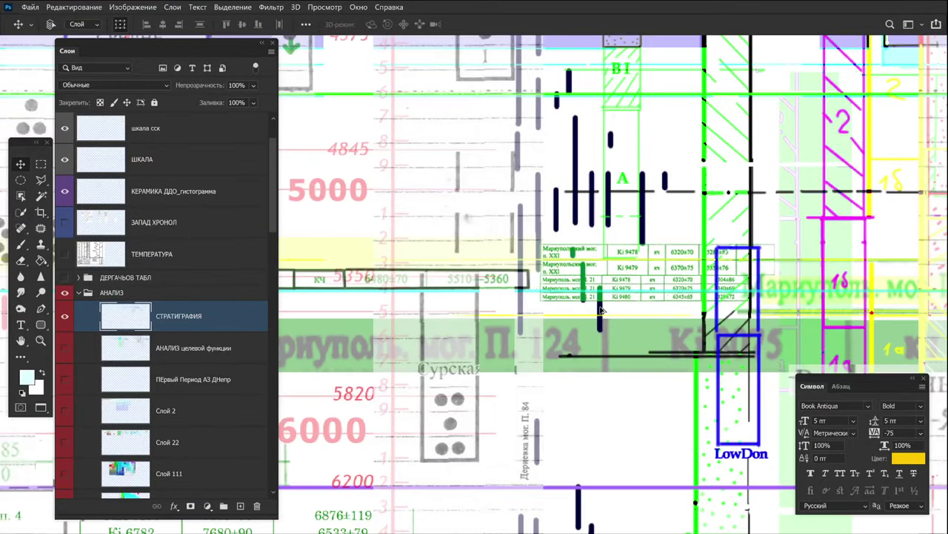
pyautogui.moveTo(700, 336)
pyautogui.mouseDown()
pyautogui.moveTo(477, 295)
pyautogui.moveTo(598, 302)
pyautogui.moveTo(647, 335)
pyautogui.moveTo(560, 333)
pyautogui.moveTo(482, 369)
pyautogui.moveTo(607, 320)
pyautogui.moveTo(593, 333)
pyautogui.moveTo(488, 335)
pyautogui.moveTo(483, 343)
pyautogui.moveTo(671, 324)
pyautogui.mouseUp()
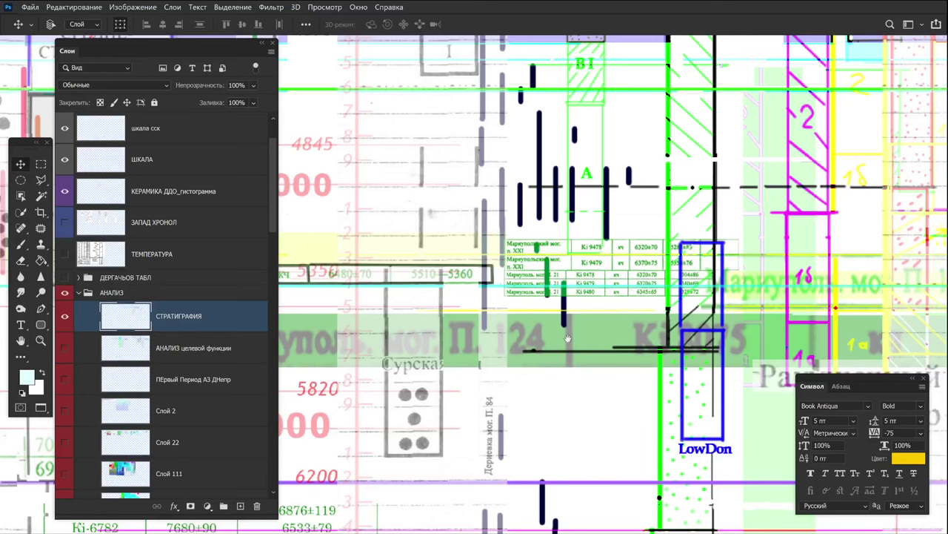
pyautogui.moveTo(557, 351); pyautogui.dragTo(606, 322)
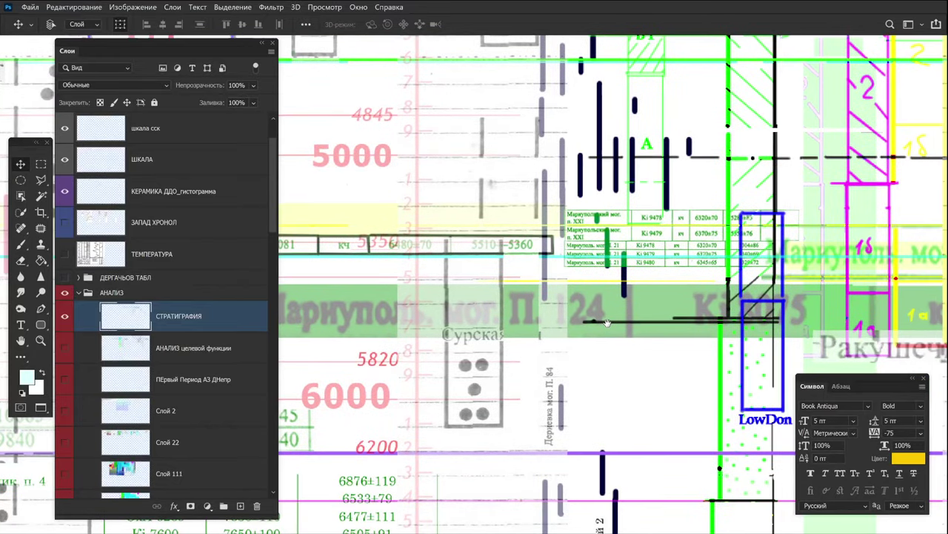
pyautogui.click(80, 294)
pyautogui.click(79, 309)
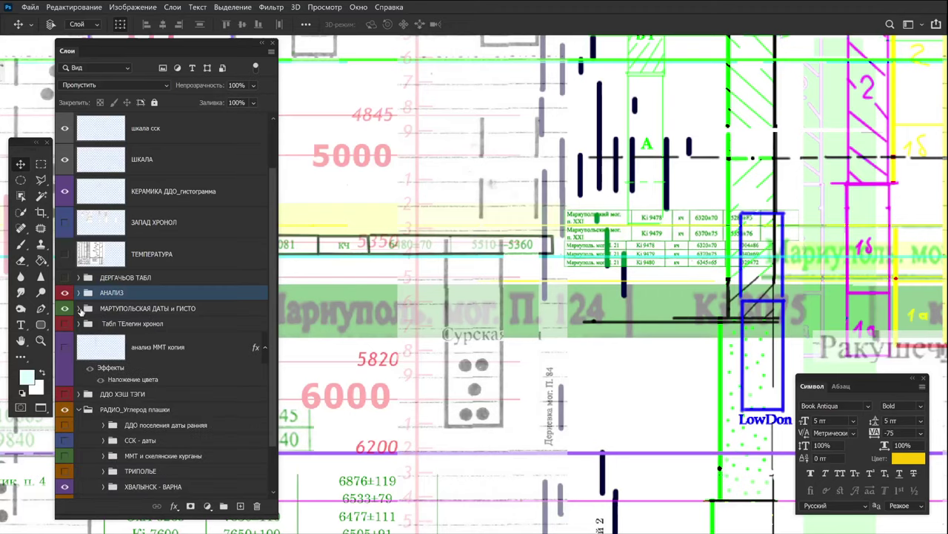
pyautogui.click(64, 323)
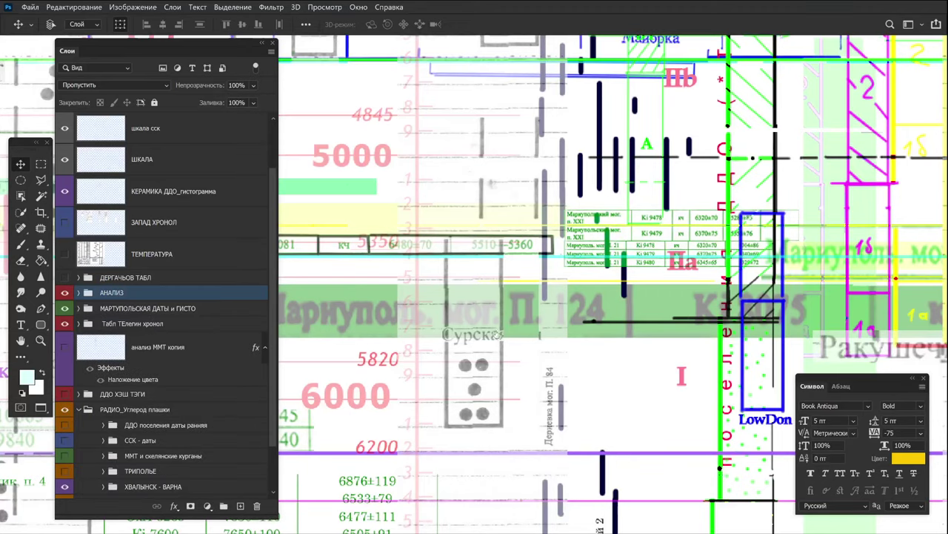
pyautogui.scroll(-4, 557, 350)
pyautogui.scroll(2, 676, 312)
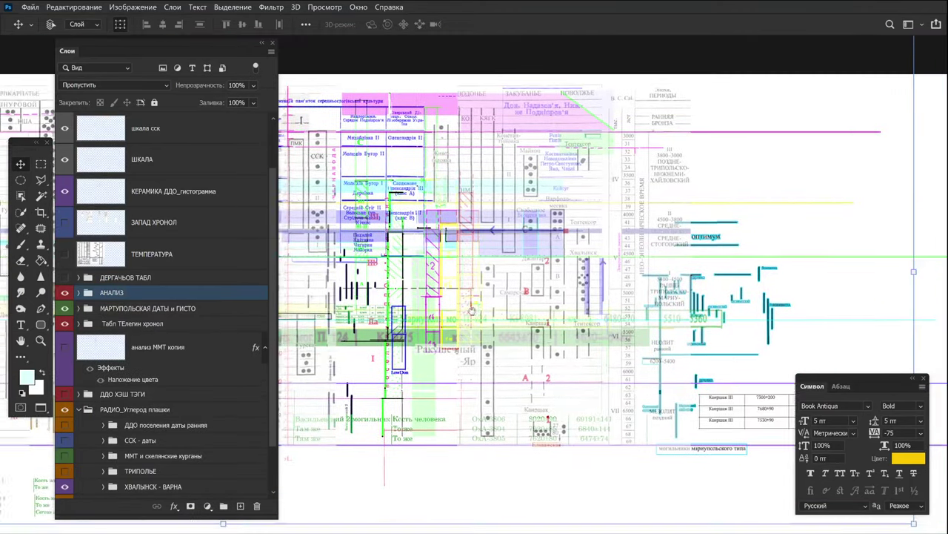
# Examine the Молюхів Бугор, Середній Стіг and Олександрія cells of the blue chronology table against the green hatched columns.
pyautogui.scroll(3, 697, 248)
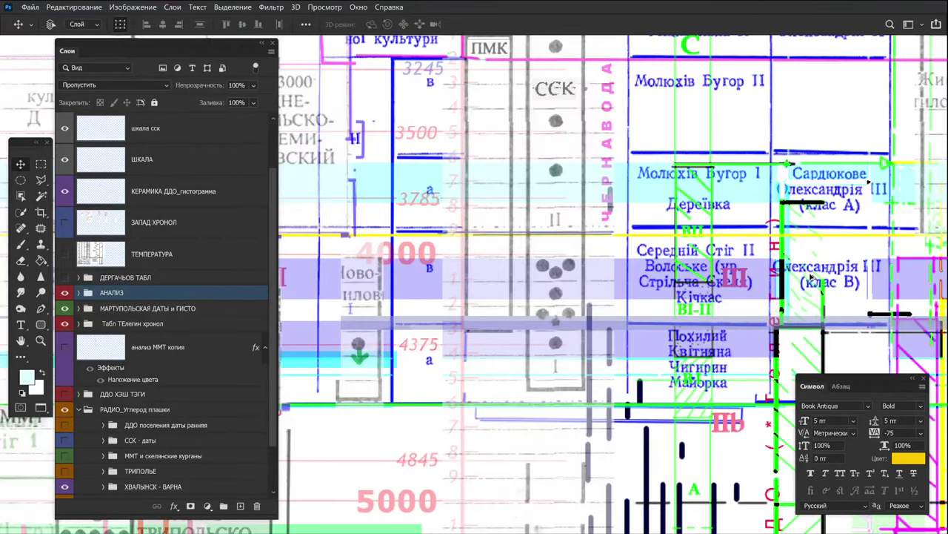
pyautogui.scroll(2, 813, 278)
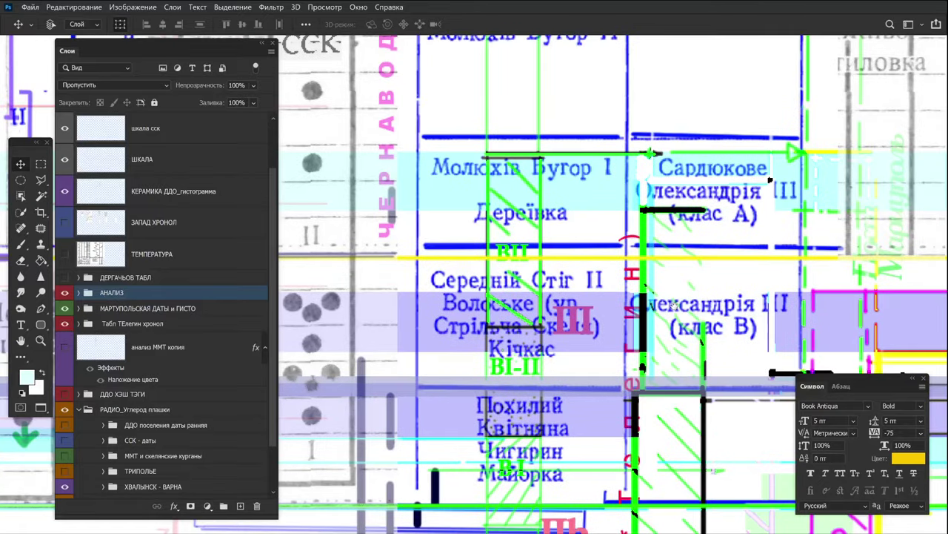
pyautogui.moveTo(673, 304); pyautogui.dragTo(665, 305)
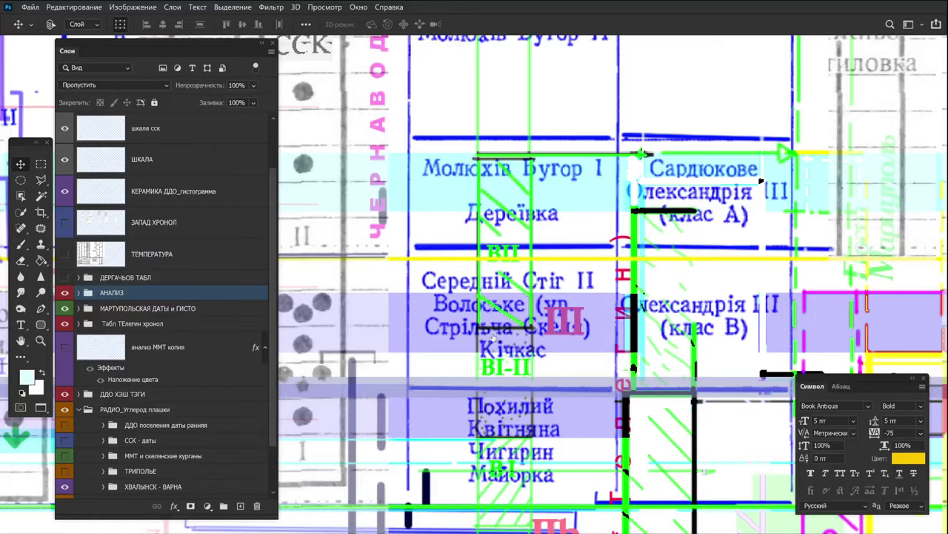
pyautogui.scroll(-4, 580, 418)
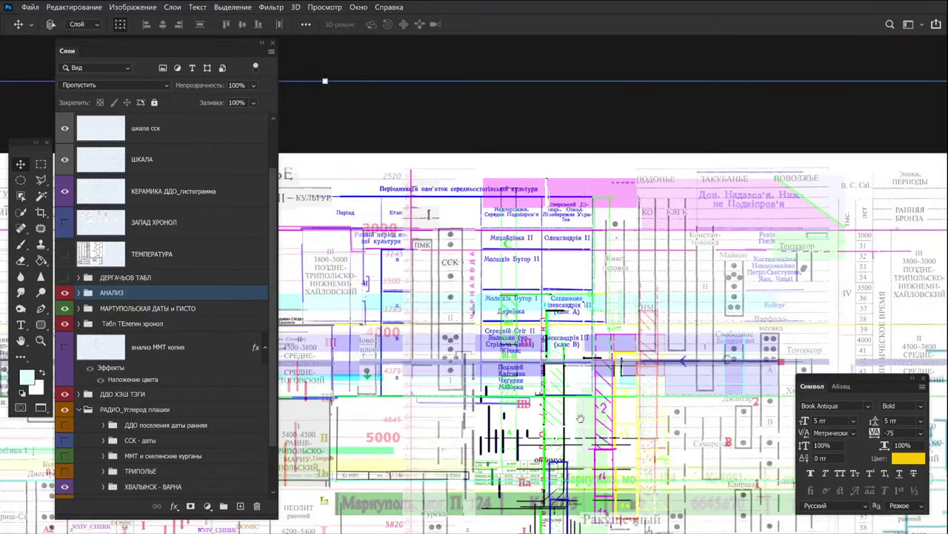
# Examine the early Neolithic 6200–5400 section and its 5500–6500 scale, and make the ДДО поселения даты ранняя group visible.
pyautogui.moveTo(580, 419); pyautogui.dragTo(785, 200)
pyautogui.moveTo(513, 248); pyautogui.dragTo(674, 180)
pyautogui.scroll(3, 686, 345)
pyautogui.scroll(2, 504, 227)
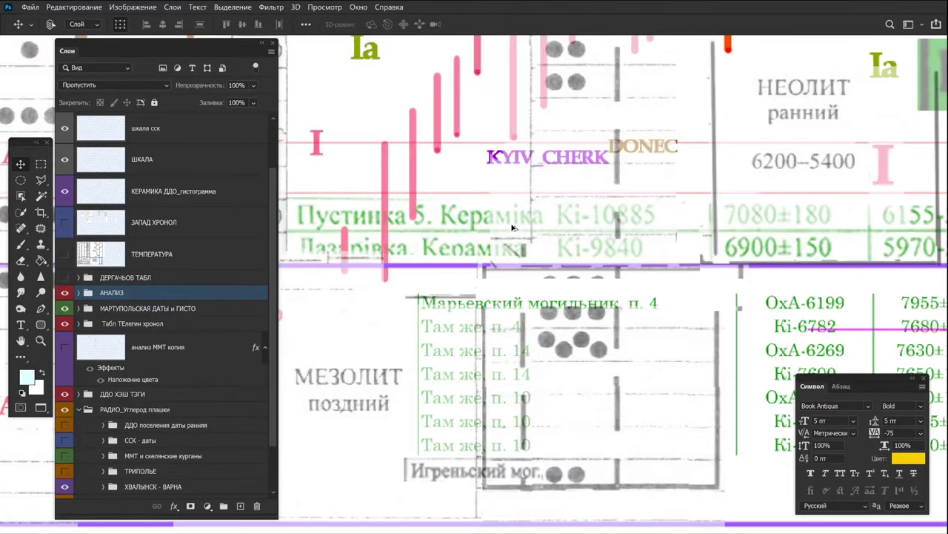
pyautogui.moveTo(538, 165); pyautogui.dragTo(538, 274)
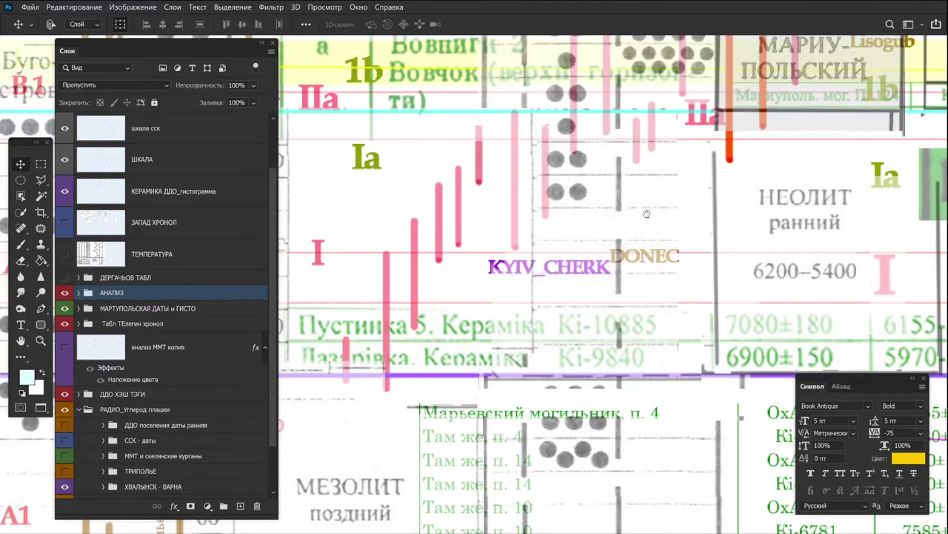
pyautogui.moveTo(648, 215); pyautogui.dragTo(883, 236)
pyautogui.moveTo(623, 293); pyautogui.dragTo(852, 230)
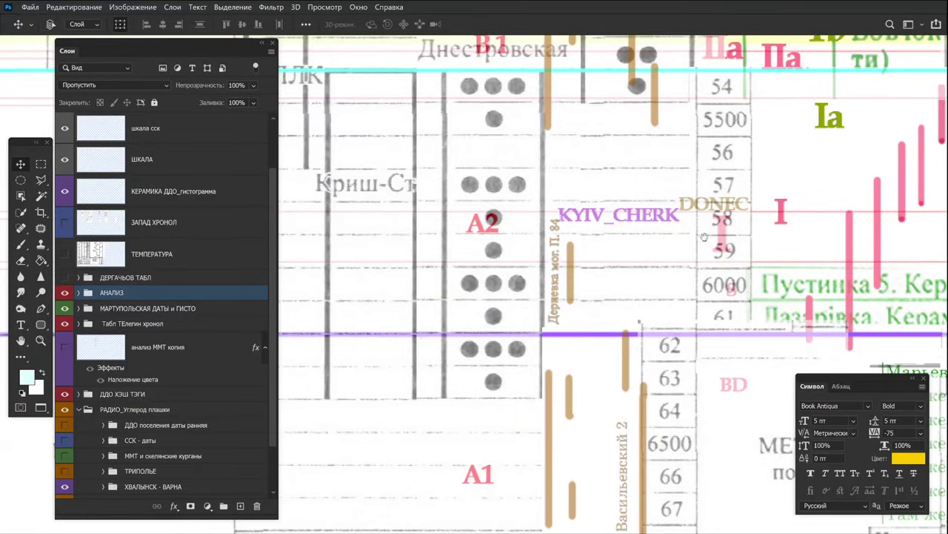
pyautogui.moveTo(702, 248); pyautogui.dragTo(569, 112)
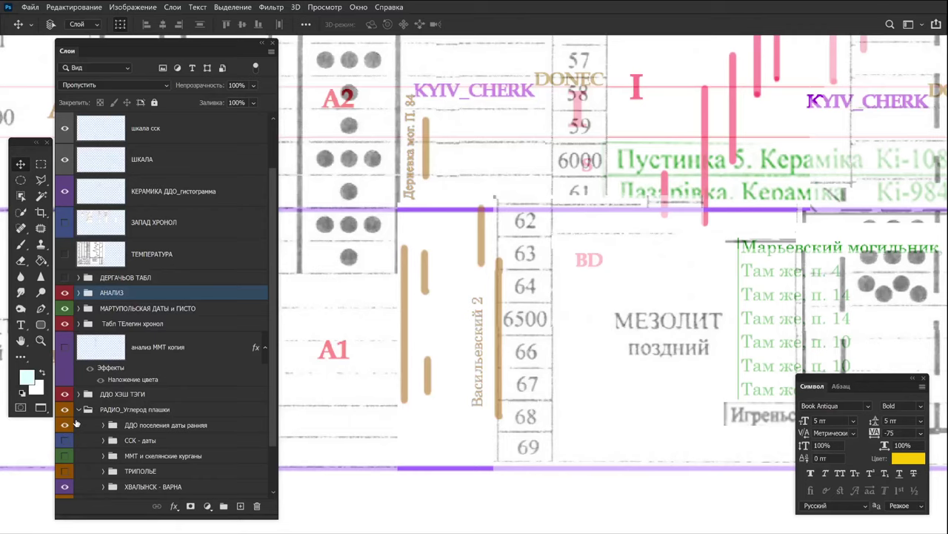
# Compare the Марьевский могильник date table with the 6000–7000 scale, and make the ССК - даты group visible.
pyautogui.scroll(-8, 582, 293)
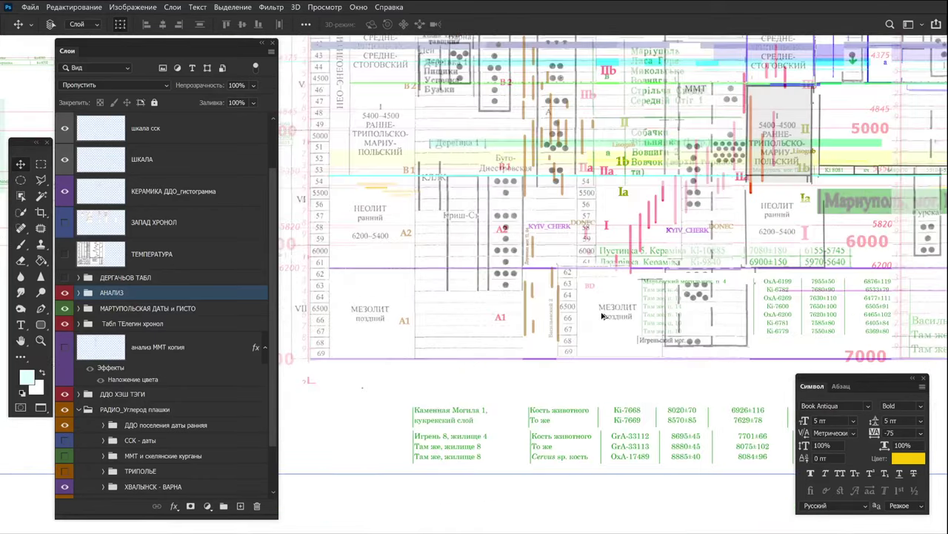
pyautogui.moveTo(688, 266); pyautogui.dragTo(456, 316)
pyautogui.scroll(-3, 456, 317)
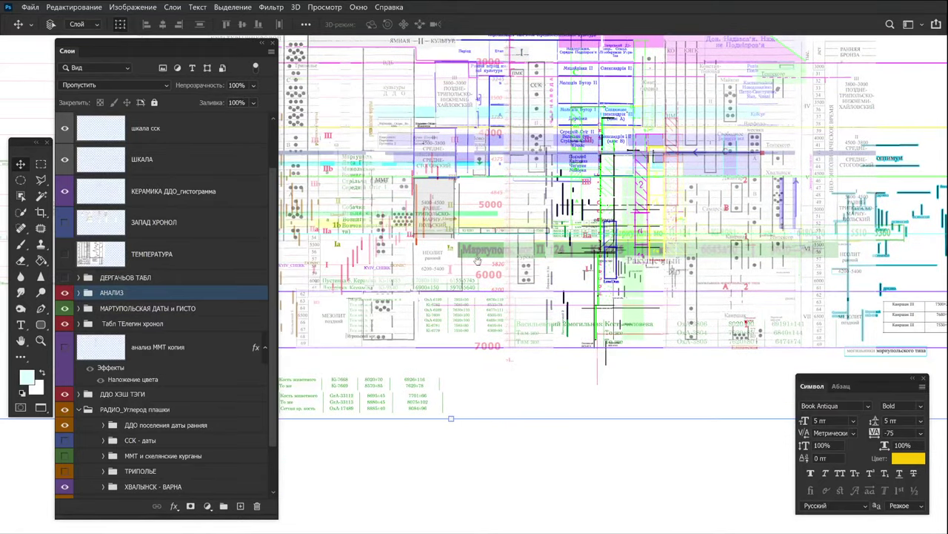
pyautogui.scroll(8, 497, 292)
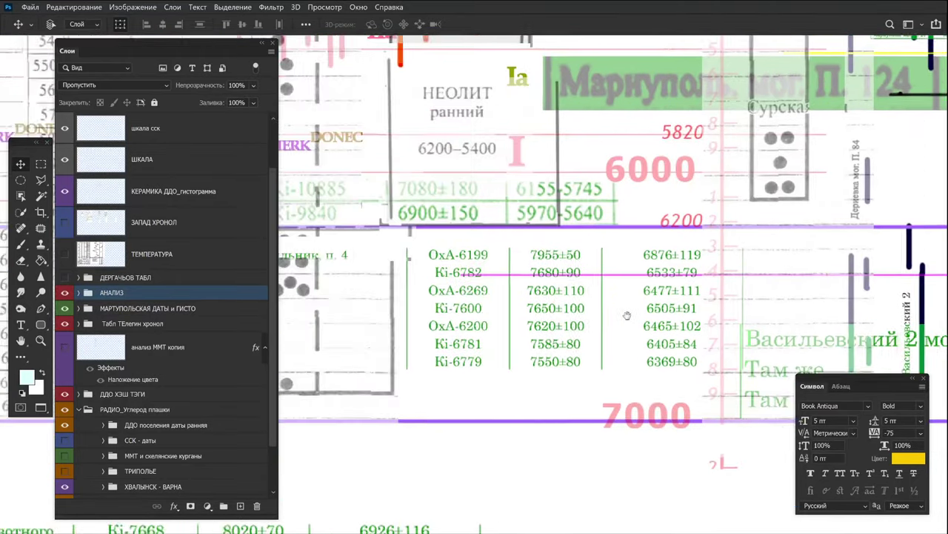
pyautogui.moveTo(627, 316); pyautogui.dragTo(801, 300)
pyautogui.moveTo(512, 249); pyautogui.dragTo(746, 328)
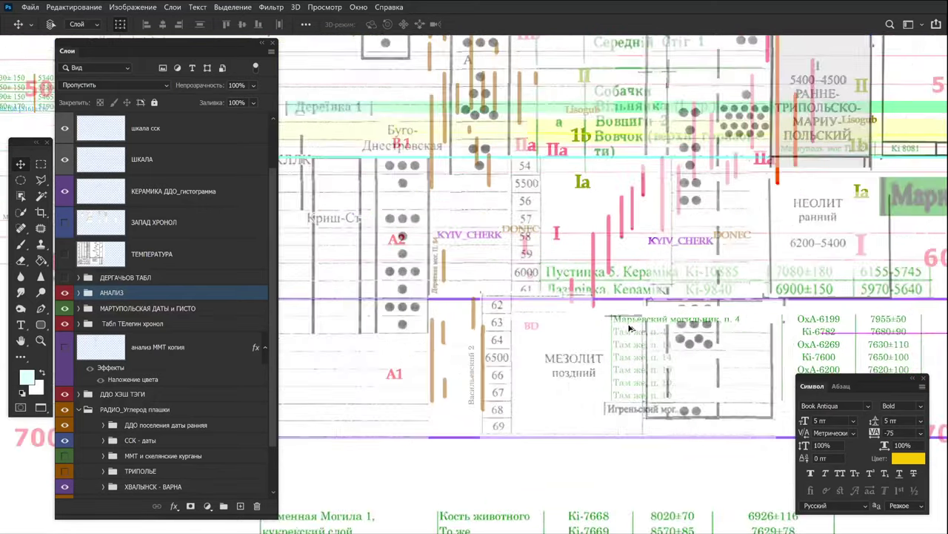
# Make the ММТ и скелянские курганы group visible and examine the Хвалынск column against the 4500–5500 scale.
pyautogui.scroll(-8, 634, 319)
pyautogui.moveTo(820, 241); pyautogui.dragTo(427, 323)
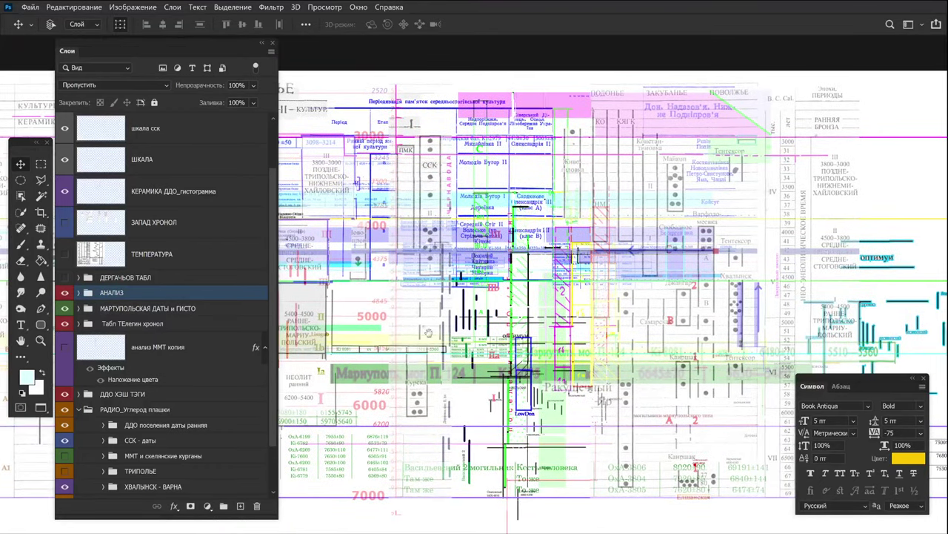
pyautogui.scroll(3, 605, 254)
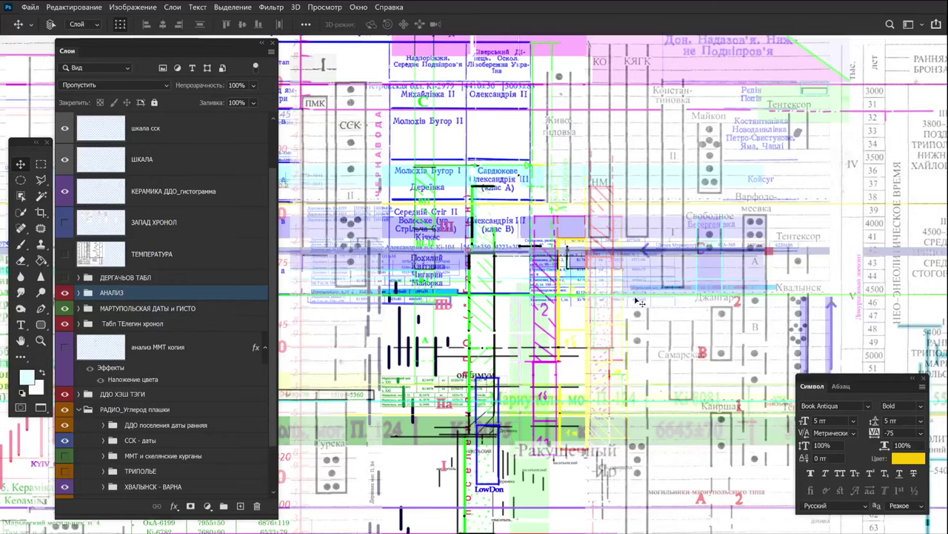
pyautogui.scroll(2, 640, 302)
pyautogui.moveTo(714, 335); pyautogui.dragTo(441, 222)
pyautogui.scroll(2, 697, 311)
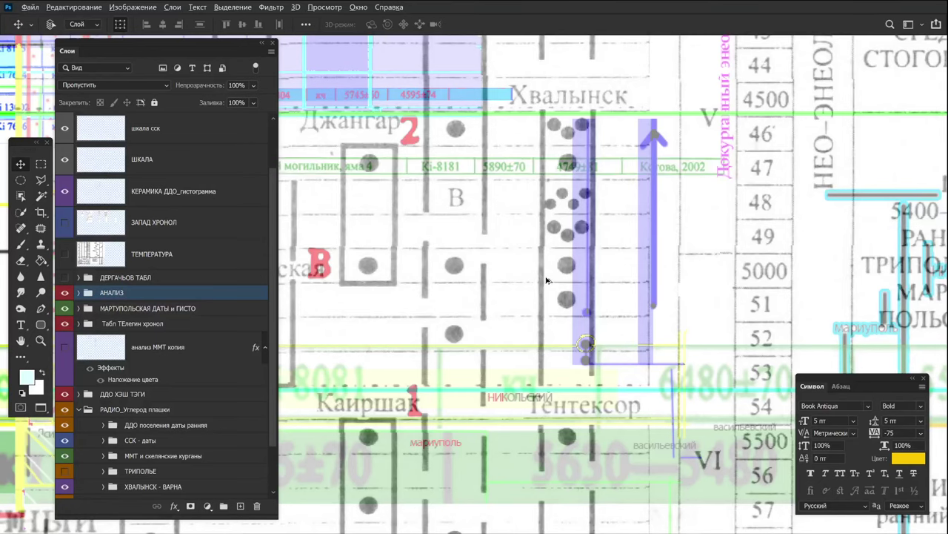
pyautogui.scroll(-4, 546, 280)
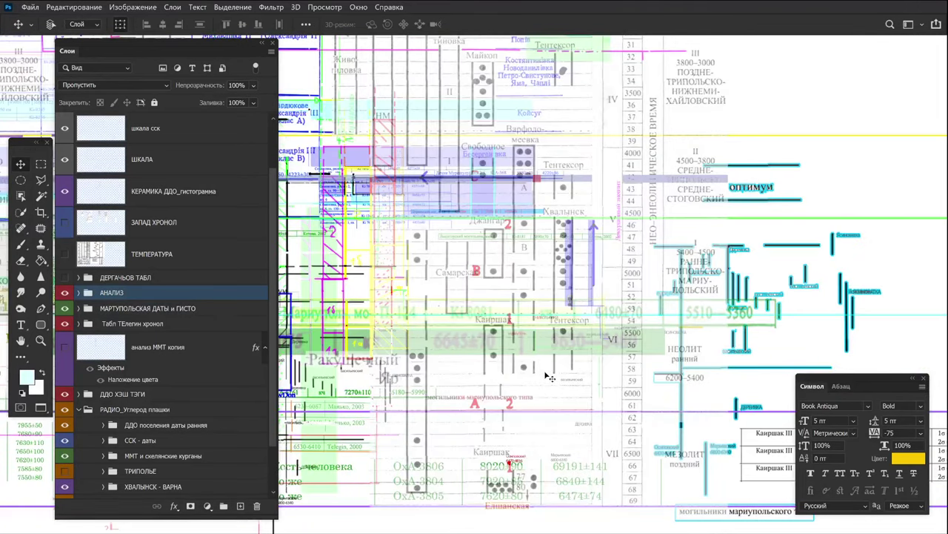
pyautogui.moveTo(412, 320); pyautogui.dragTo(901, 361)
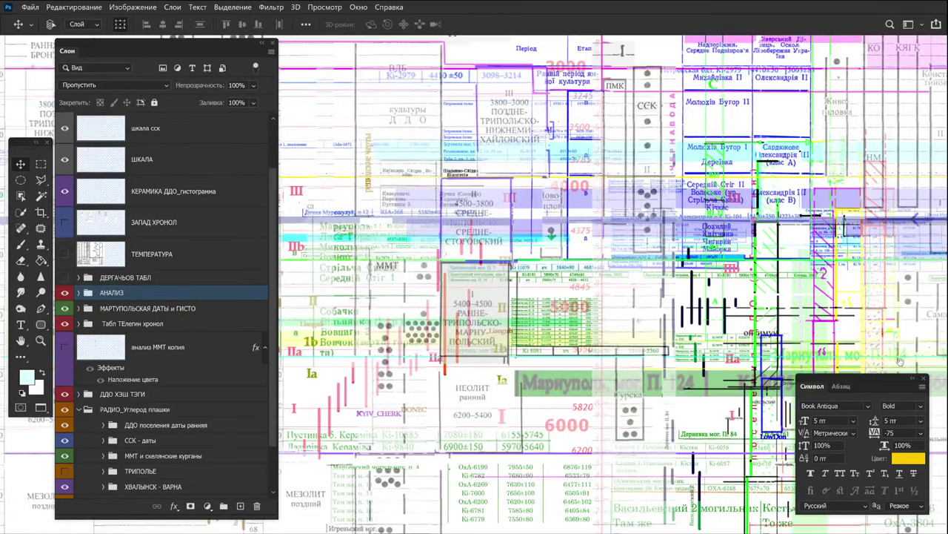
# Make the ТРИПОЛЬЕ, СЕроглазовск Каспий даты and КАВКАЗ date groups visible and look over the whole chart.
pyautogui.click(65, 472)
pyautogui.scroll(-2, 175, 430)
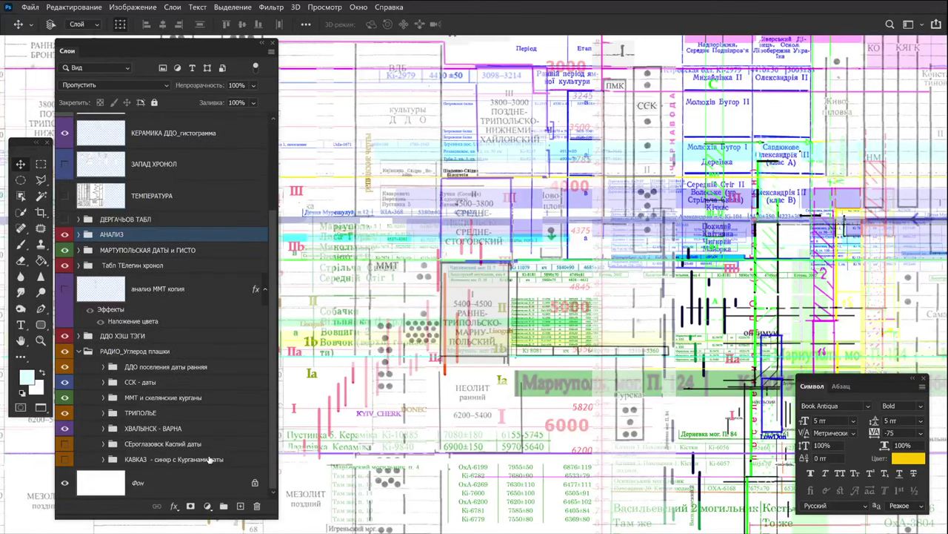
pyautogui.click(64, 444)
pyautogui.scroll(-5, 600, 324)
pyautogui.moveTo(738, 306); pyautogui.dragTo(494, 283)
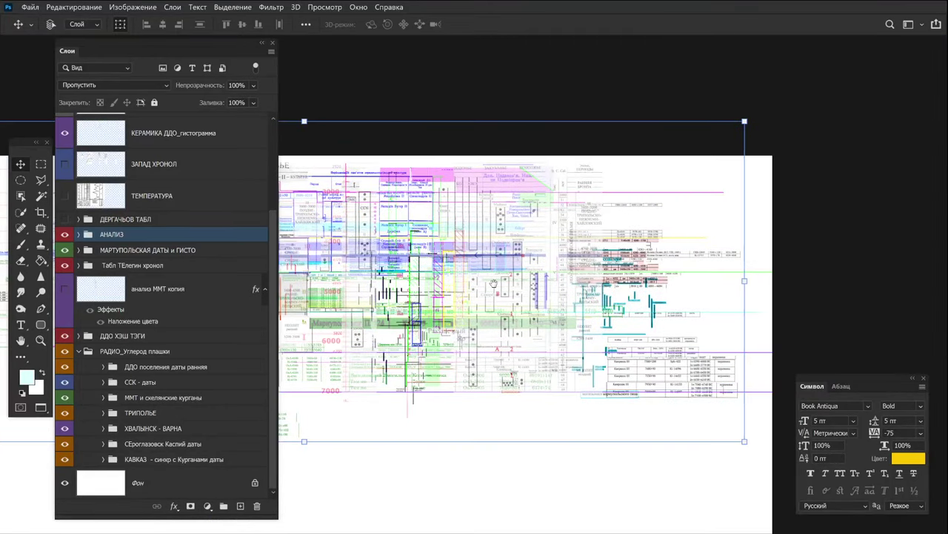
pyautogui.scroll(3, 678, 357)
pyautogui.scroll(2, 677, 357)
pyautogui.scroll(-2, 678, 357)
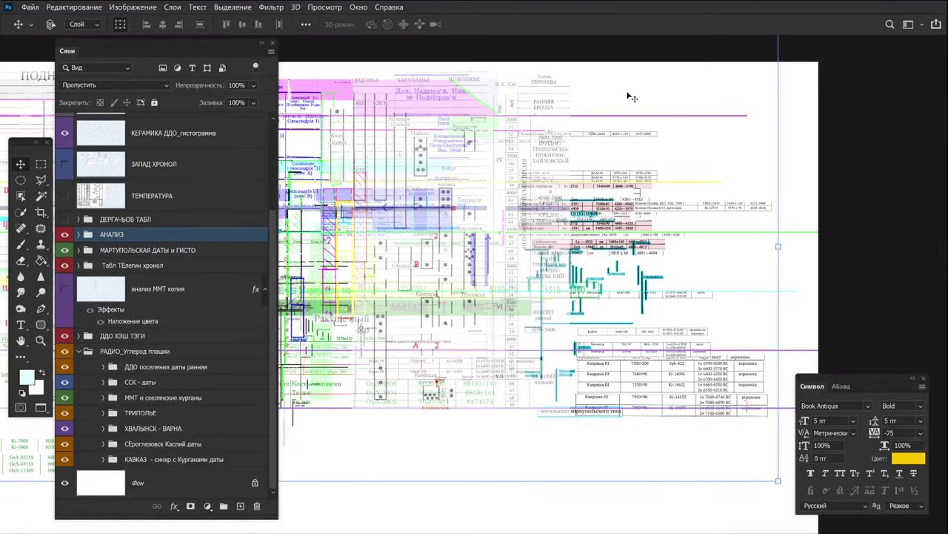
pyautogui.scroll(2, 511, 349)
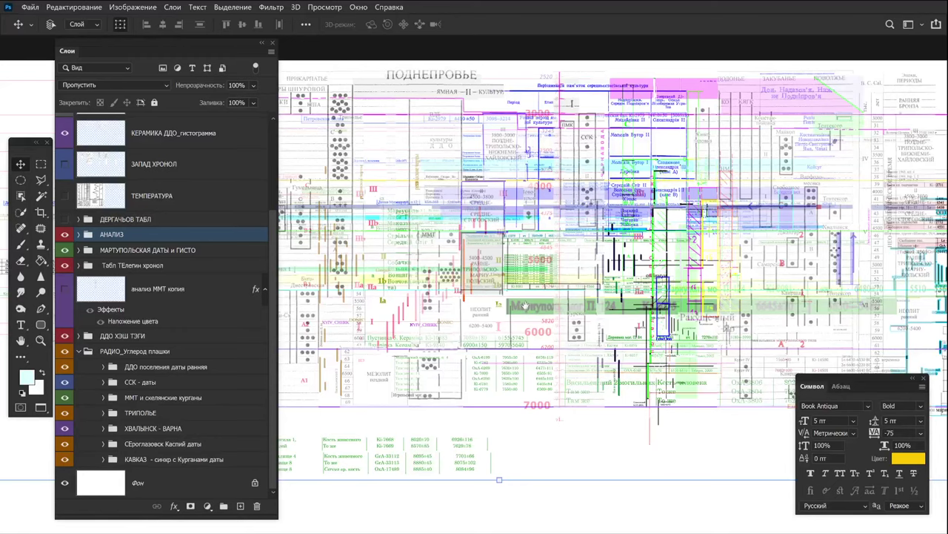
pyautogui.scroll(-1, 523, 304)
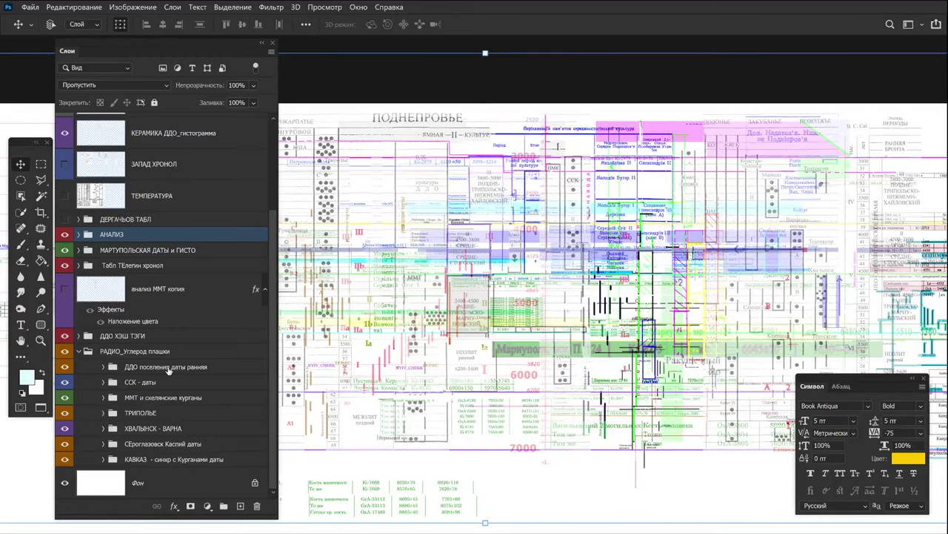
# Expand the АНАЛИЗ group, preview its АНАЛИЗ целевой функции layer, and switch to showing the ПЕрвый Период АЗ ДНепр layer.
pyautogui.scroll(3, 168, 371)
pyautogui.scroll(-3, 197, 369)
pyautogui.click(79, 234)
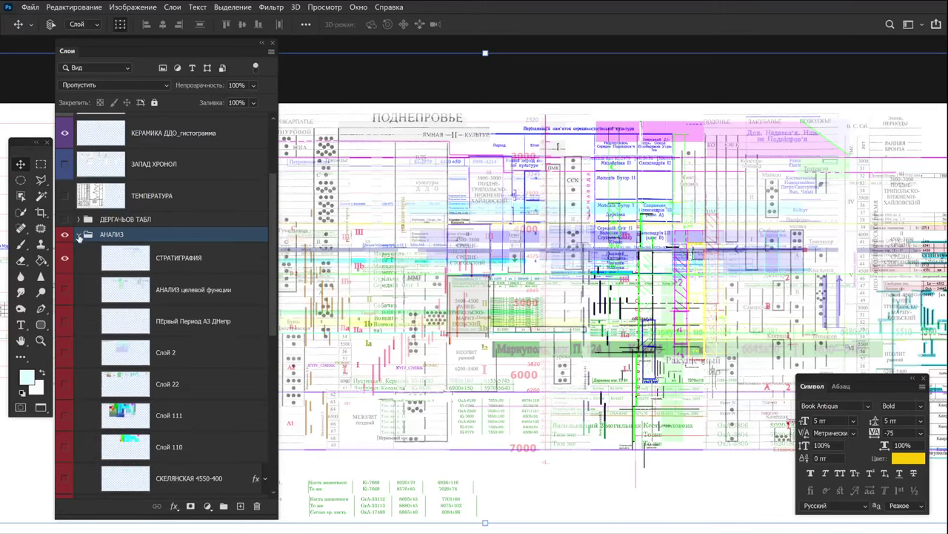
pyautogui.click(64, 291)
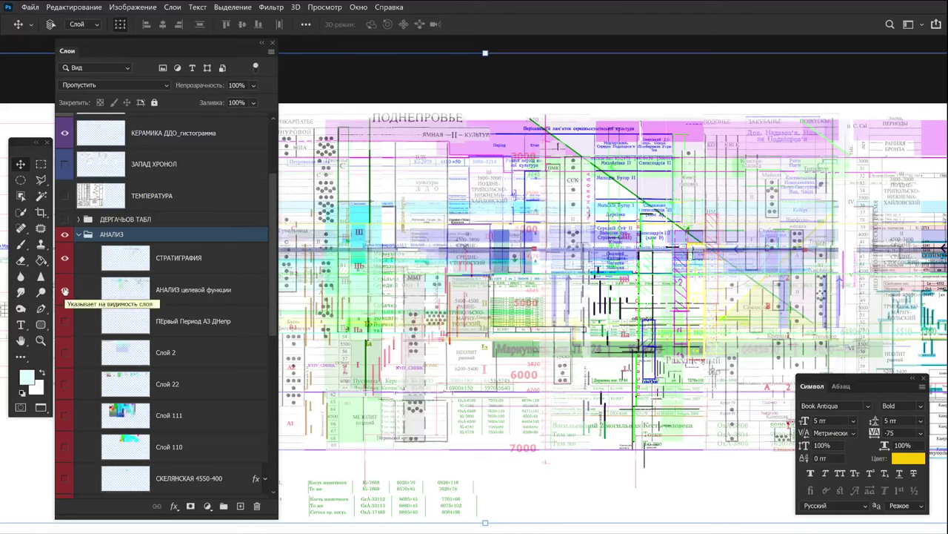
pyautogui.click(64, 291)
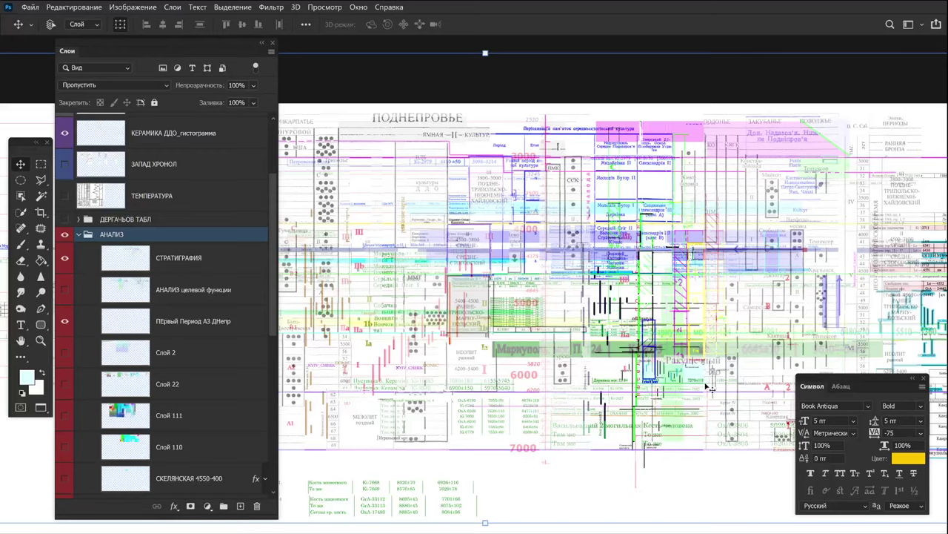
# Examine the LowDon box and the Дереивка, Никольский and васильевский bars down to the black base line.
pyautogui.scroll(3, 696, 374)
pyautogui.scroll(3, 690, 370)
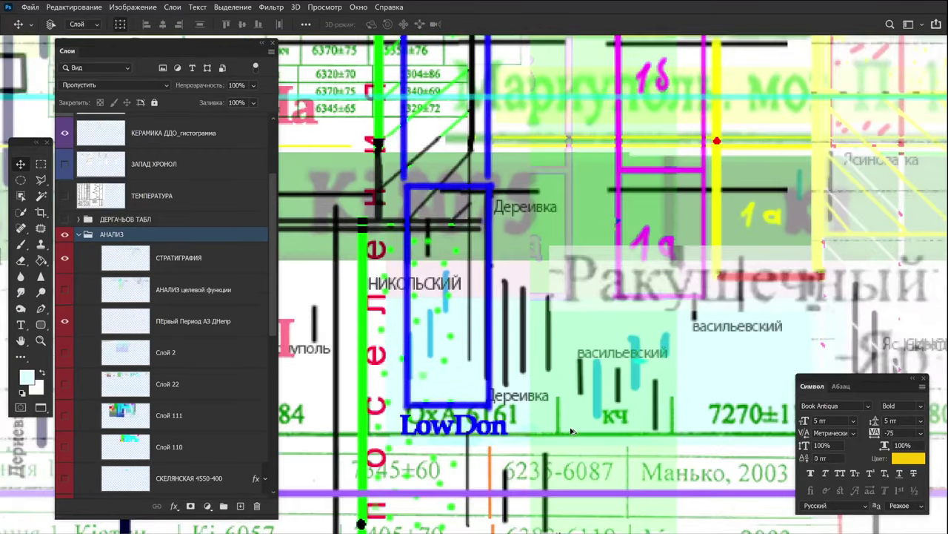
pyautogui.scroll(2, 626, 430)
pyautogui.scroll(-5, 557, 330)
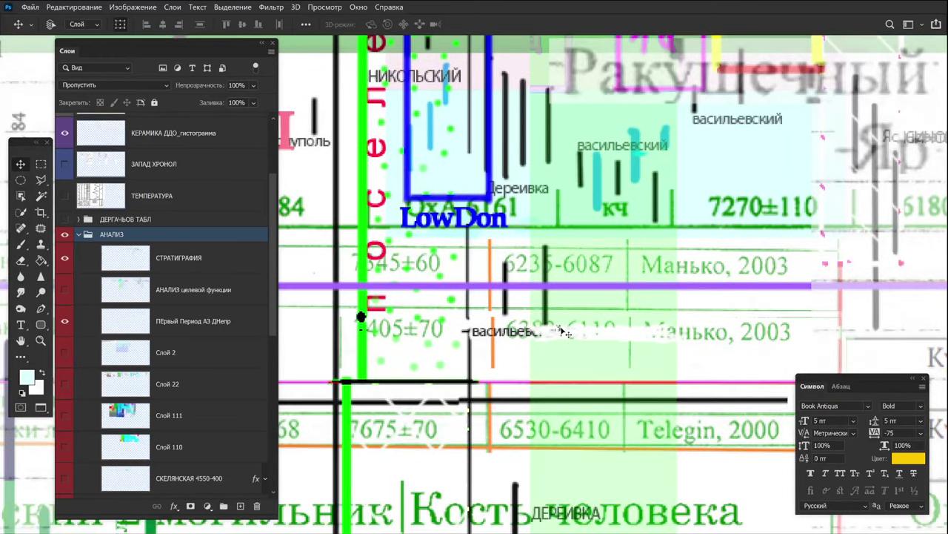
pyautogui.scroll(-1, 564, 332)
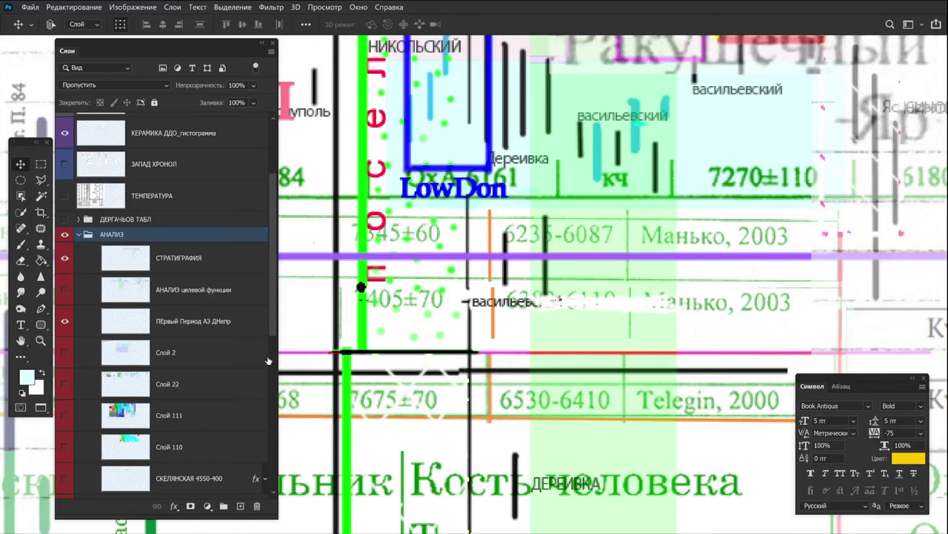
# Hide the ПЕрвый Период АЗ ДНепр layer and preview Слой 2 before hiding it again.
pyautogui.scroll(-5, 119, 296)
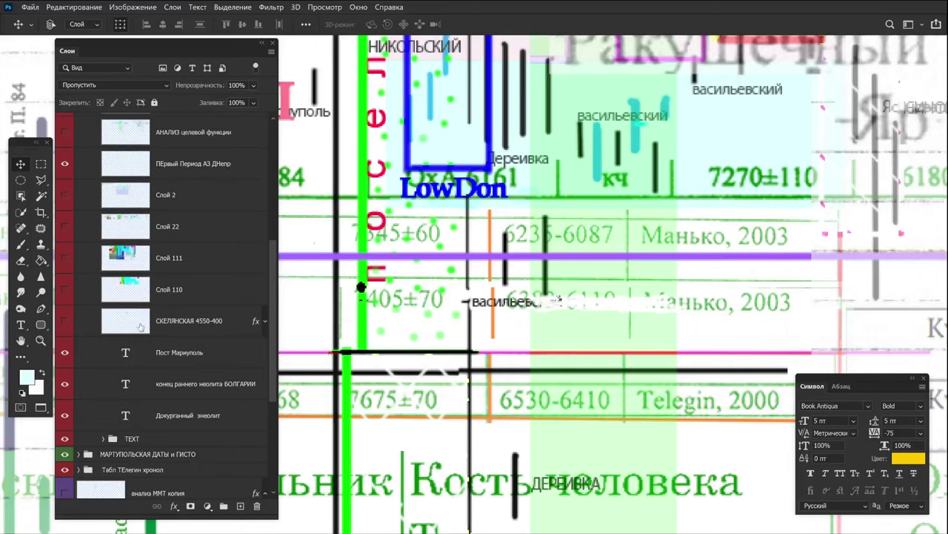
pyautogui.click(65, 165)
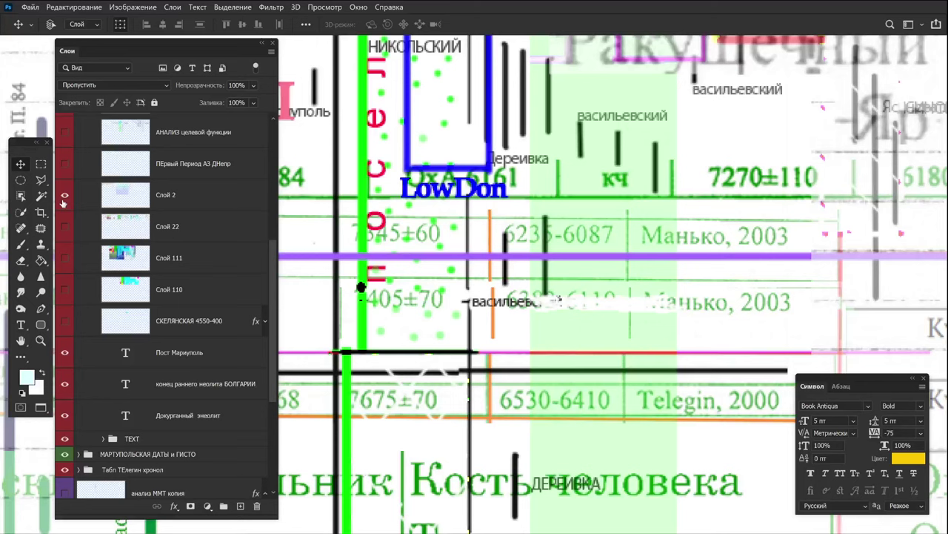
pyautogui.click(63, 197)
pyautogui.click(64, 197)
# Show Слой 111 and examine its coloured culture blocks, from Kukrek and Bug-Dnestr to DDO and Mariupol' Type.
pyautogui.click(64, 256)
pyautogui.scroll(-5, 612, 311)
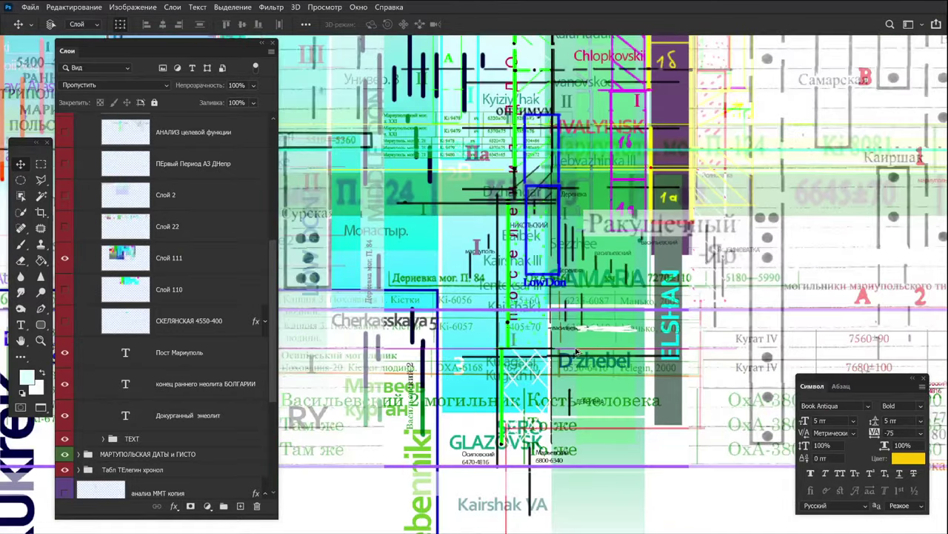
pyautogui.scroll(4, 549, 275)
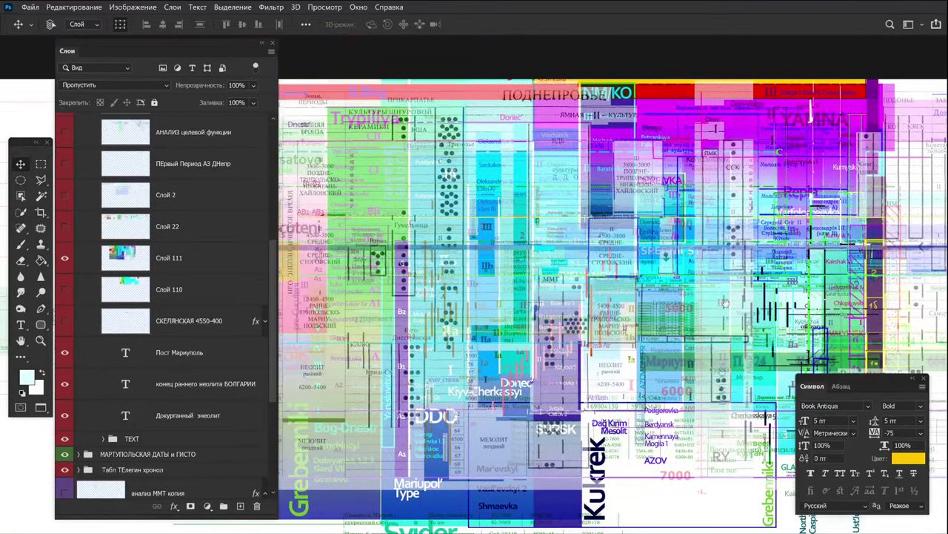
pyautogui.moveTo(660, 304); pyautogui.dragTo(844, 295)
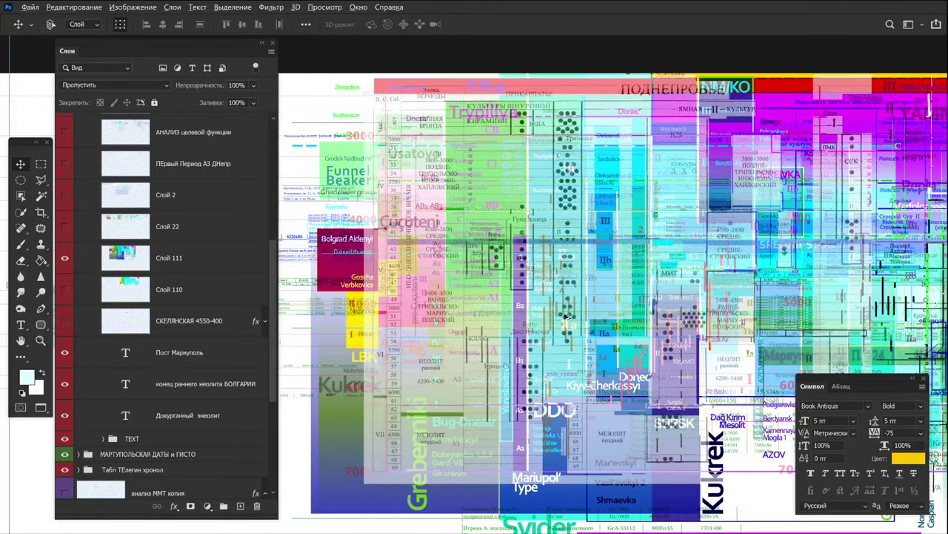
pyautogui.scroll(3, 564, 312)
pyautogui.moveTo(526, 414); pyautogui.dragTo(577, 187)
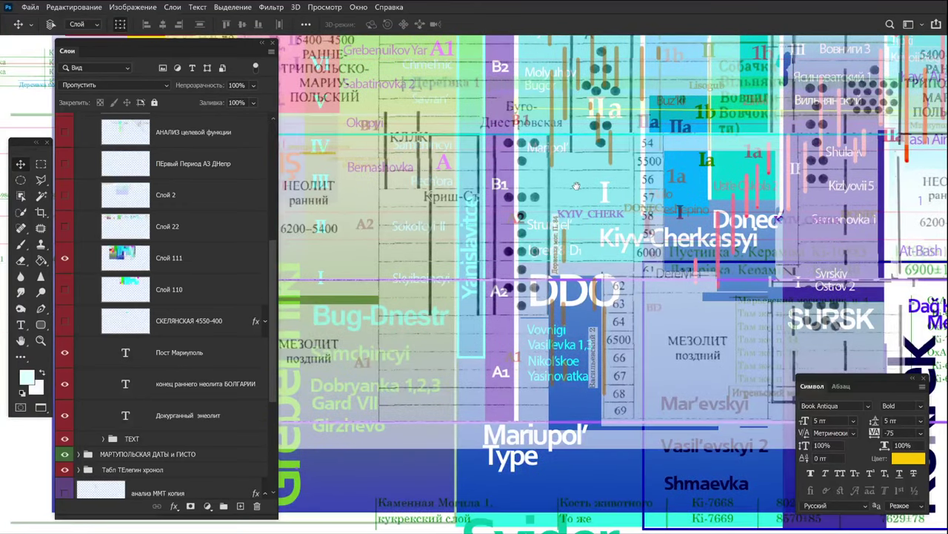
# Hide Слой 111 and make Слой 110 visible in its place.
pyautogui.click(64, 258)
pyautogui.click(64, 290)
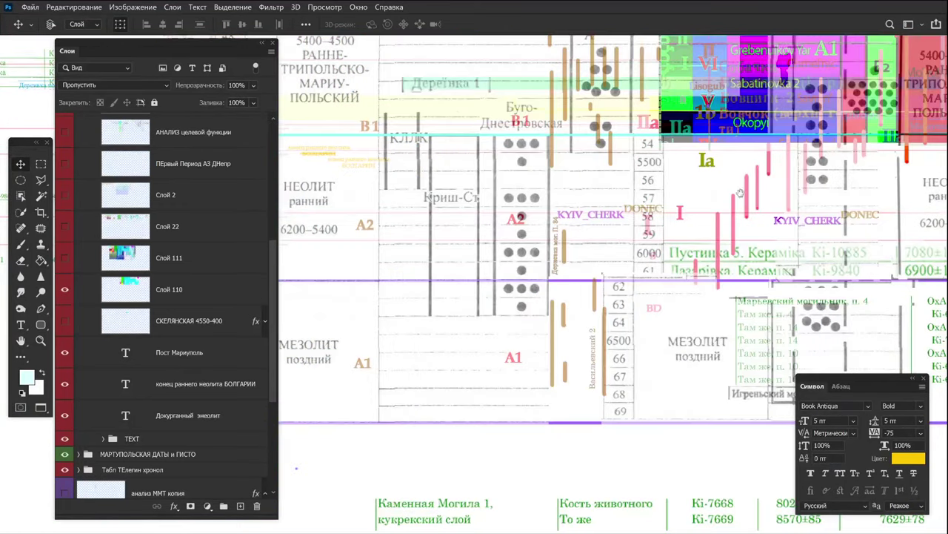
# Examine the DEREIVKA block with the neighbouring Молюхів Бугор, Дереївка and Олександрія entries on the Слой 110 overlay.
pyautogui.moveTo(740, 193); pyautogui.dragTo(432, 444)
pyautogui.moveTo(906, 193); pyautogui.dragTo(542, 330)
pyautogui.moveTo(689, 281); pyautogui.dragTo(471, 257)
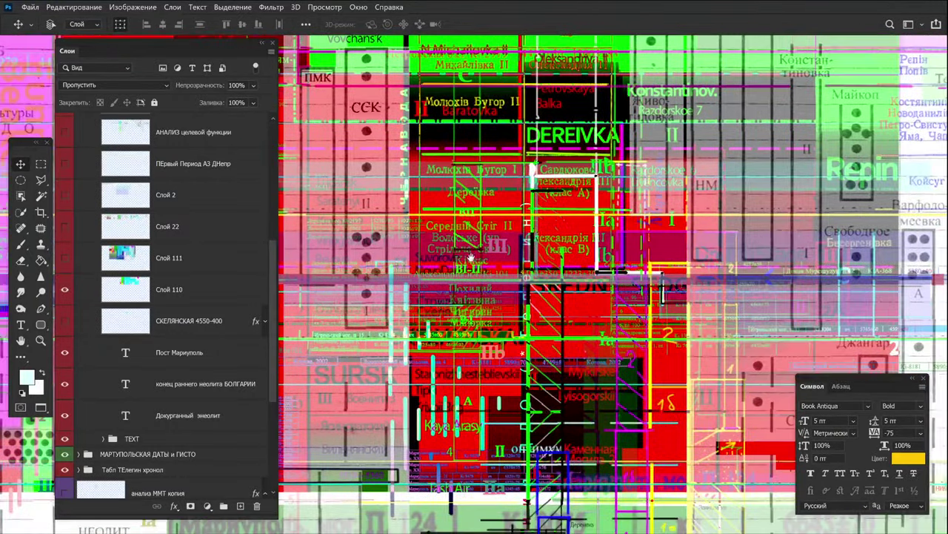
pyautogui.scroll(1, 469, 258)
pyautogui.scroll(1, 516, 238)
pyautogui.scroll(1, 624, 271)
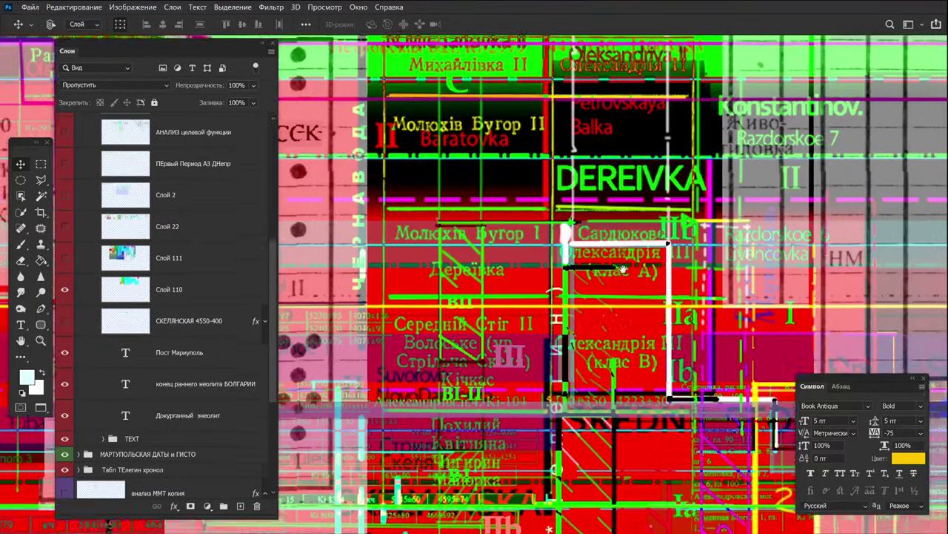
pyautogui.moveTo(623, 271); pyautogui.dragTo(637, 353)
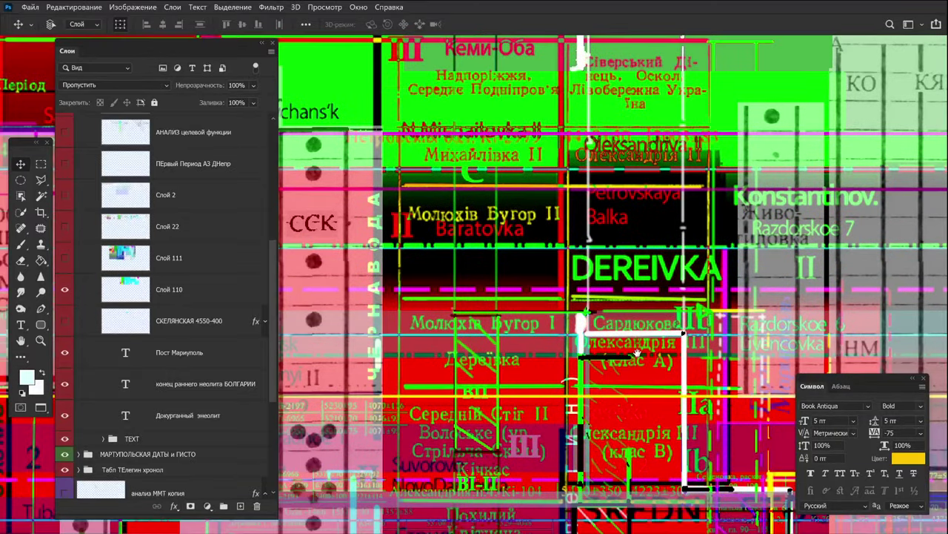
pyautogui.scroll(1, 619, 349)
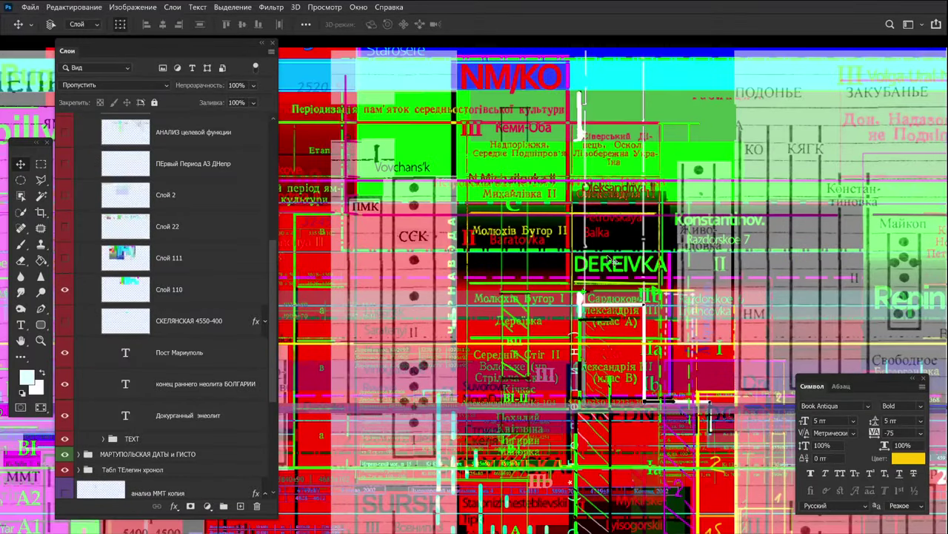
pyautogui.moveTo(608, 258); pyautogui.dragTo(562, 173)
# Switch to the standard screen mode and examine the white-outlined Олександрія III (клас А) and (клас В) area below DEREIVKA.
pyautogui.press('f')
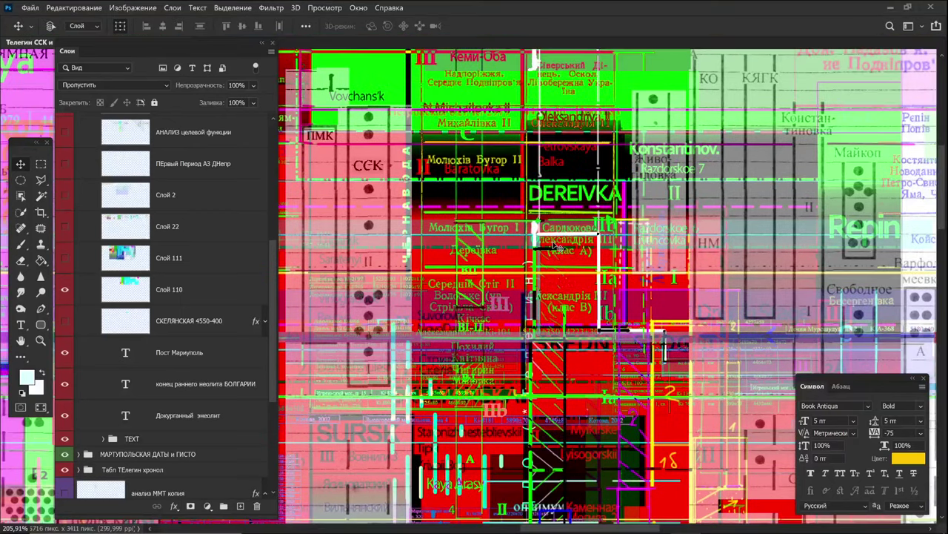
pyautogui.scroll(4, 563, 245)
pyautogui.scroll(1, 586, 256)
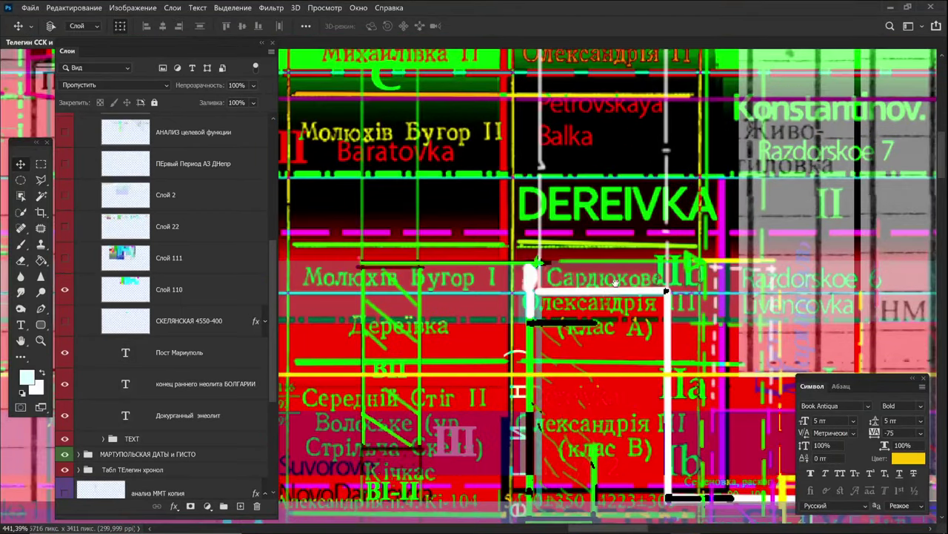
pyautogui.moveTo(615, 283); pyautogui.dragTo(647, 213)
pyautogui.scroll(2, 652, 374)
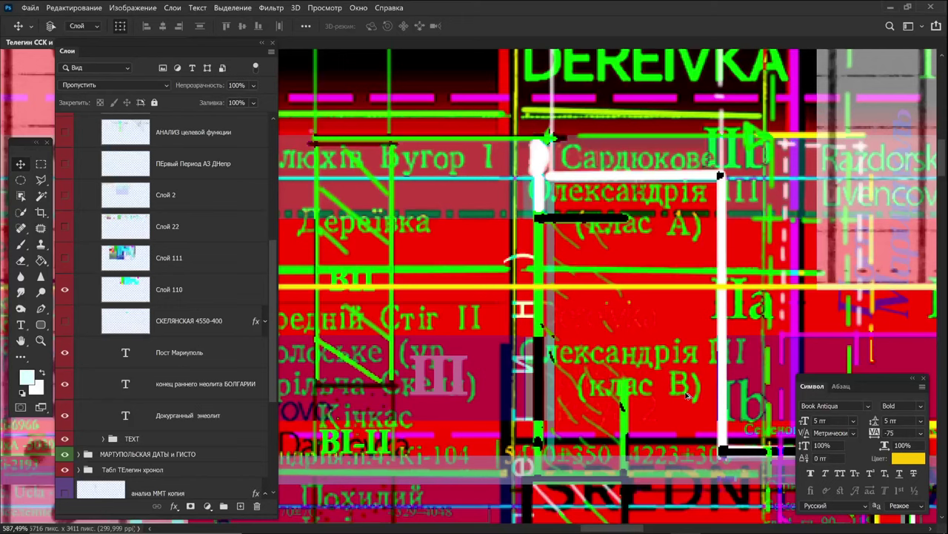
pyautogui.moveTo(696, 417); pyautogui.dragTo(694, 353)
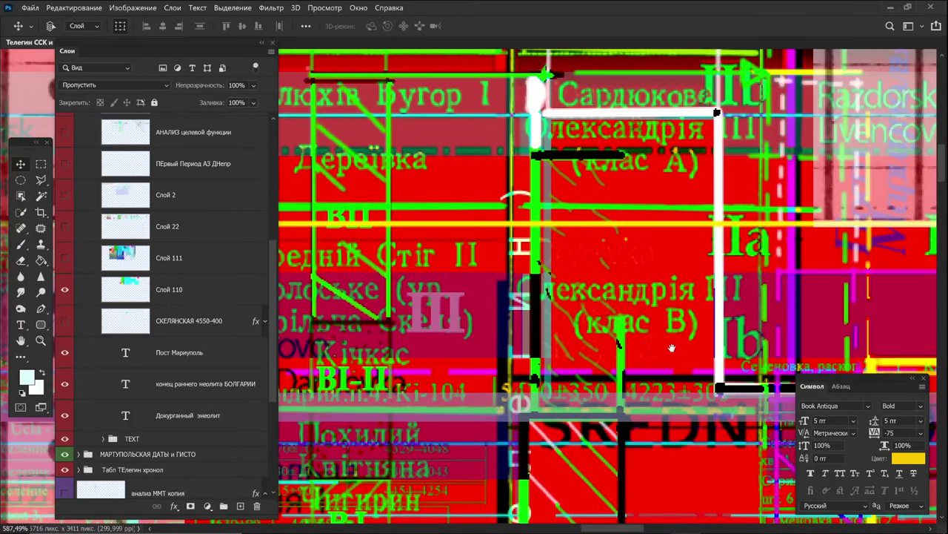
pyautogui.moveTo(672, 347); pyautogui.dragTo(756, 371)
pyautogui.scroll(-5, 598, 338)
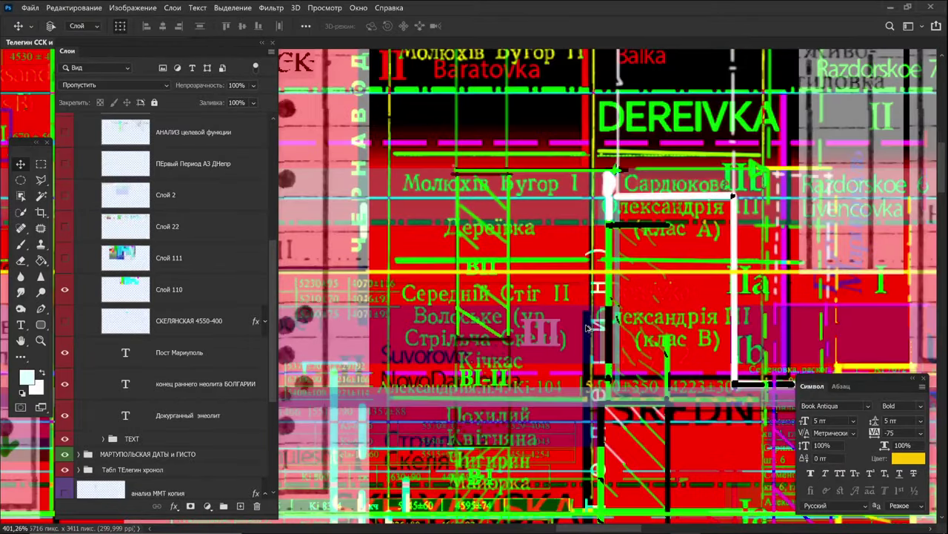
pyautogui.scroll(-2, 560, 296)
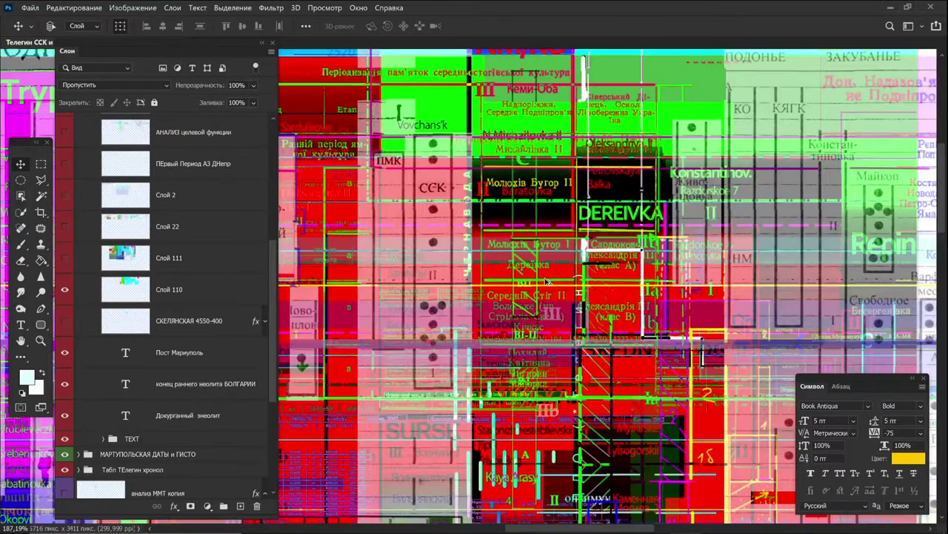
# Examine the Trypillya sites from Viyhvatinci to Nezvis'ko against the adjacent B1-B3 and AB1-AB3 stages.
pyautogui.scroll(-2, 538, 267)
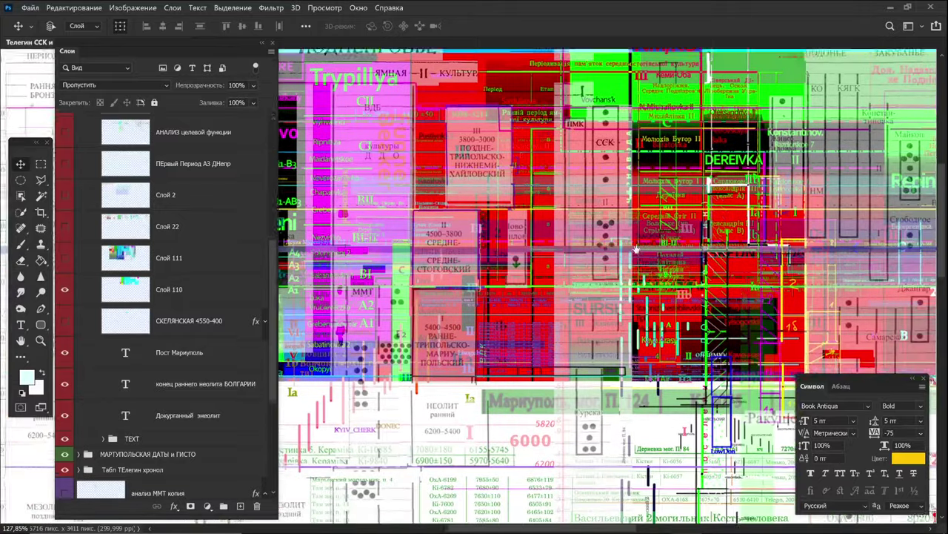
pyautogui.scroll(5, 497, 247)
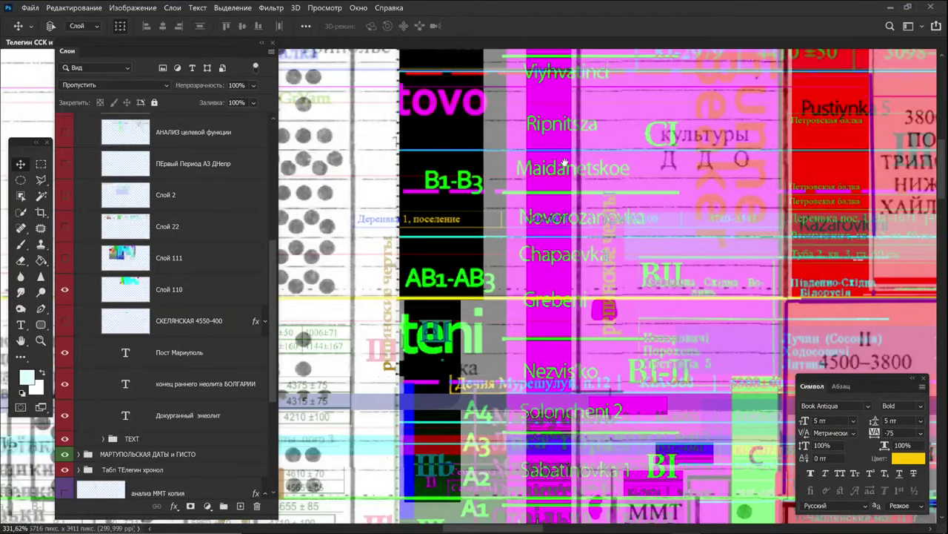
pyautogui.moveTo(564, 162); pyautogui.dragTo(615, 243)
pyautogui.moveTo(508, 305); pyautogui.dragTo(525, 227)
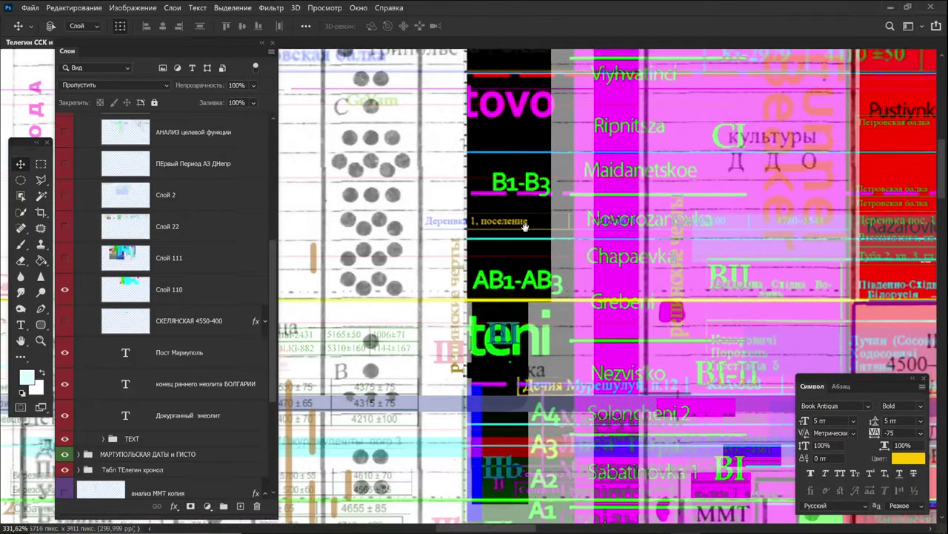
# Examine the lower chart blocks from stages A4–A1 down to Lisogub, Sabatinovka 2, Okopyi and the IIa boundary near 5400.
pyautogui.scroll(-6, 523, 226)
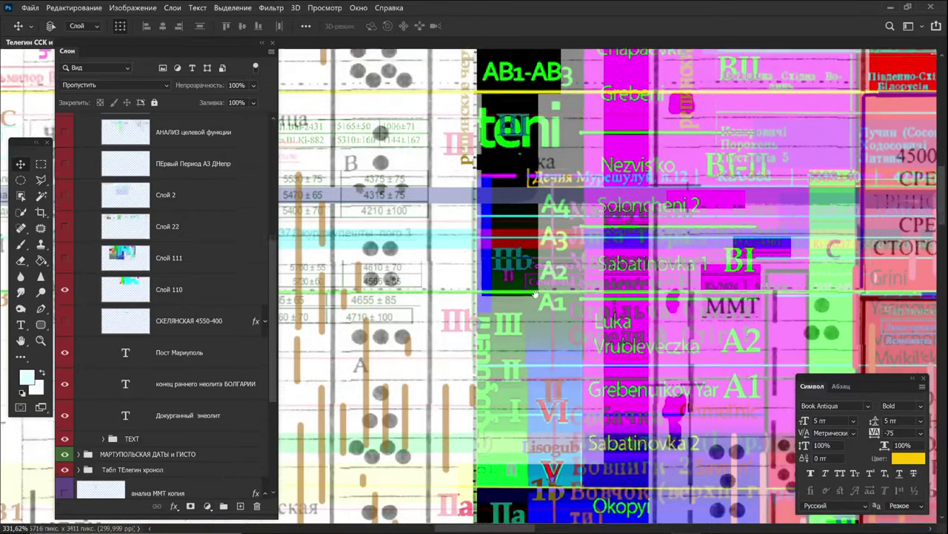
pyautogui.scroll(-1, 541, 296)
pyautogui.scroll(5, 549, 430)
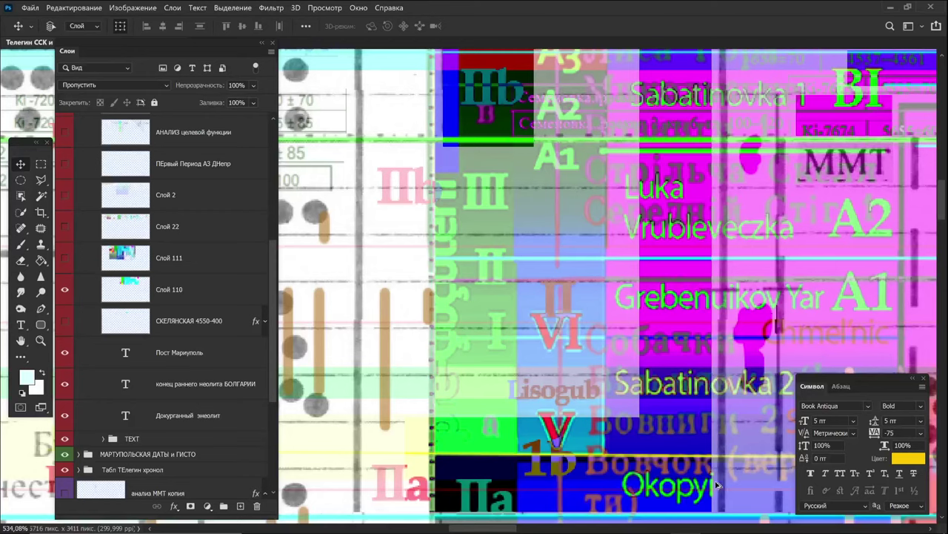
pyautogui.scroll(-3, 704, 390)
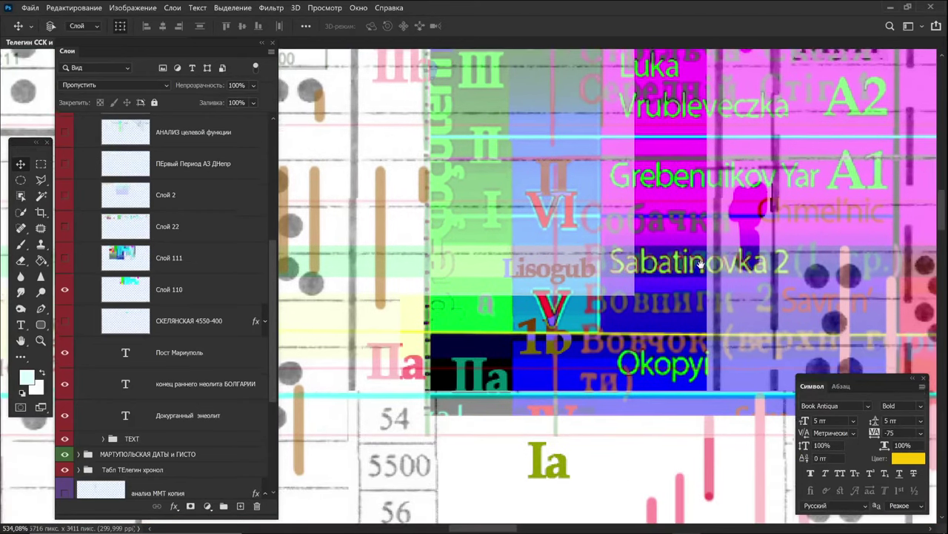
pyautogui.moveTo(701, 265); pyautogui.dragTo(701, 260)
pyautogui.scroll(-1, 700, 261)
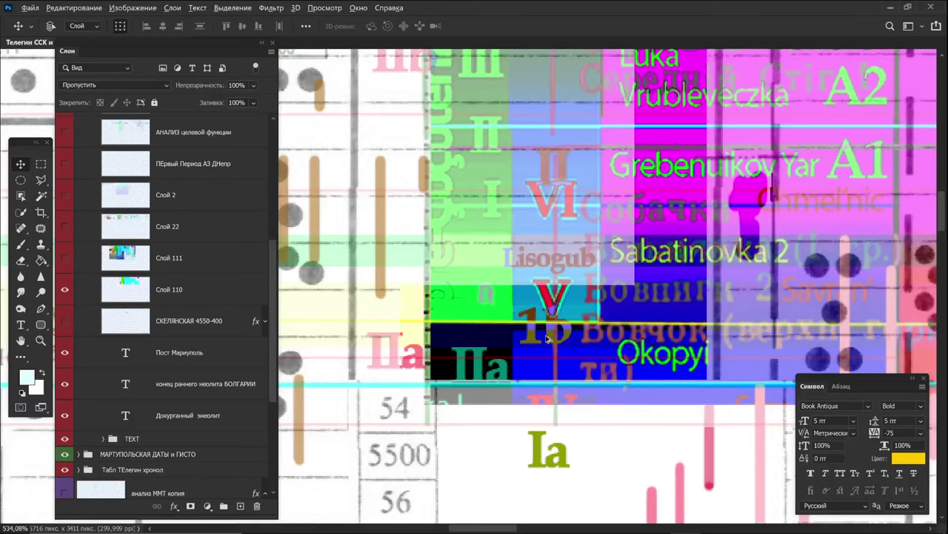
pyautogui.scroll(2, 546, 338)
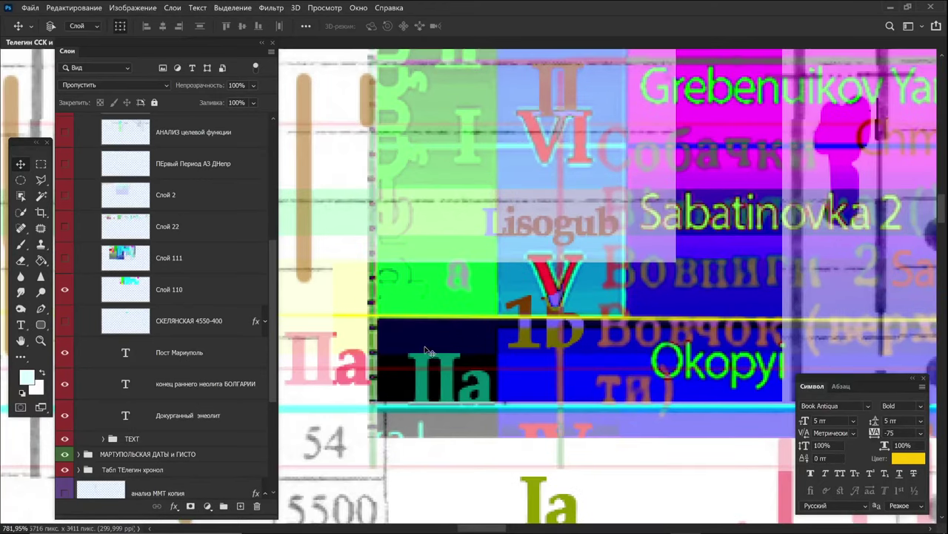
pyautogui.scroll(-2, 468, 405)
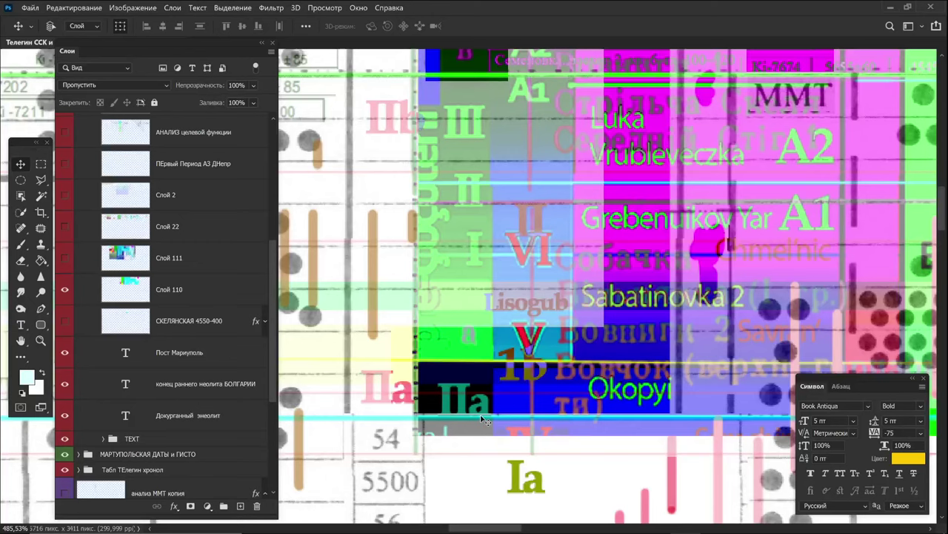
# Trace the Trypillya column from Sabatinovka 2 and Lisogub up to stage CII beside the ЯМНАЯ КУЛЬТУРА heading.
pyautogui.moveTo(656, 289); pyautogui.dragTo(652, 332)
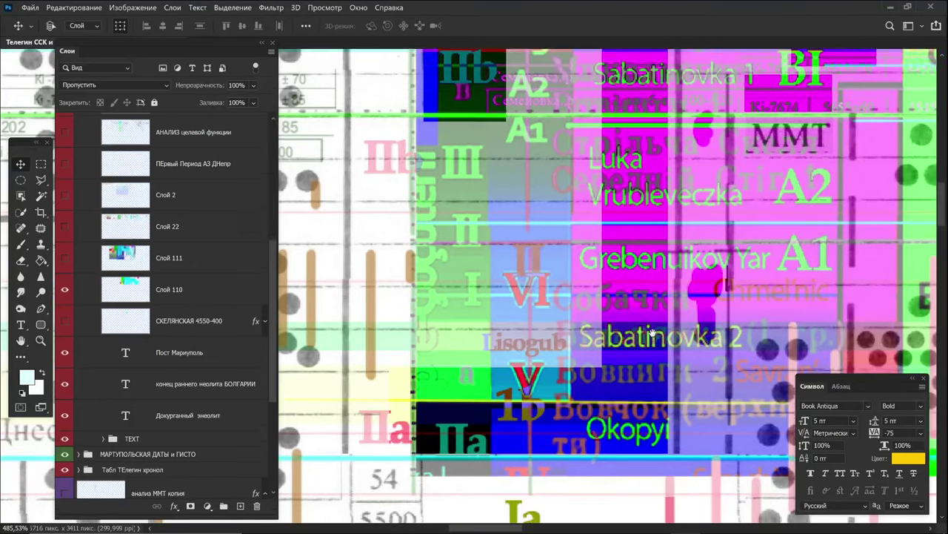
pyautogui.scroll(2, 542, 367)
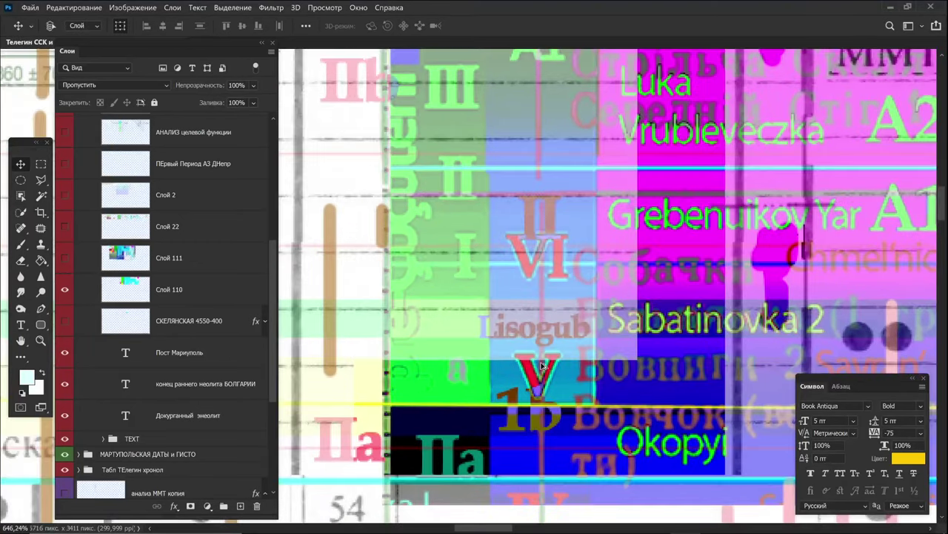
pyautogui.scroll(-3, 541, 367)
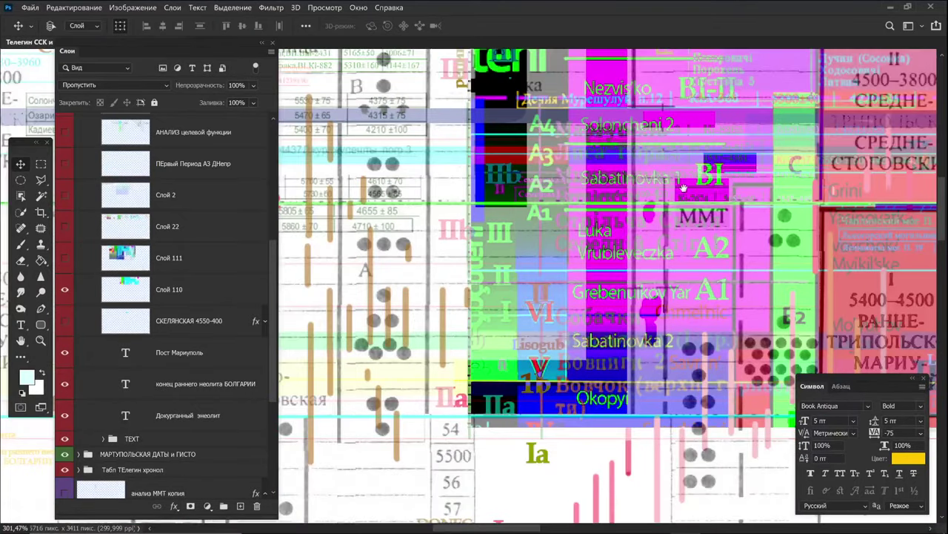
pyautogui.moveTo(683, 188); pyautogui.dragTo(563, 517)
pyautogui.moveTo(670, 108); pyautogui.dragTo(623, 220)
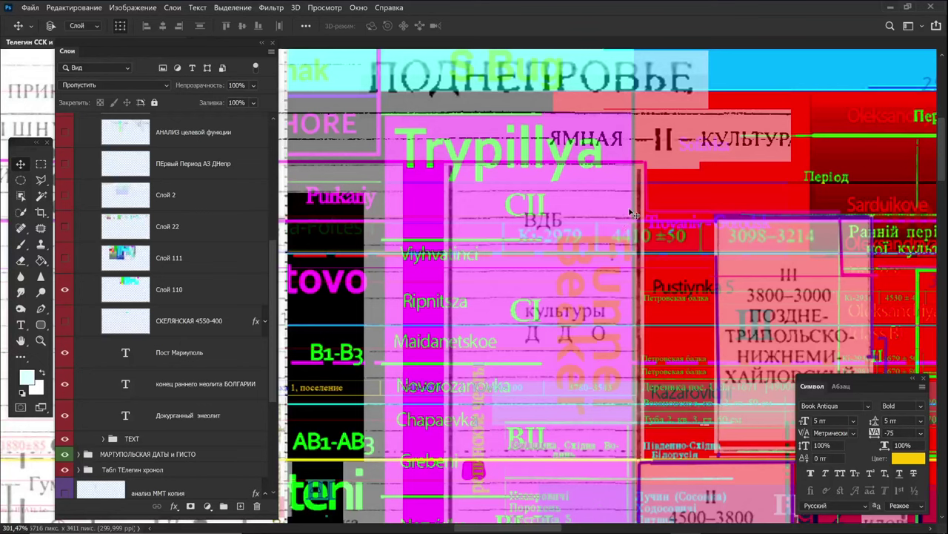